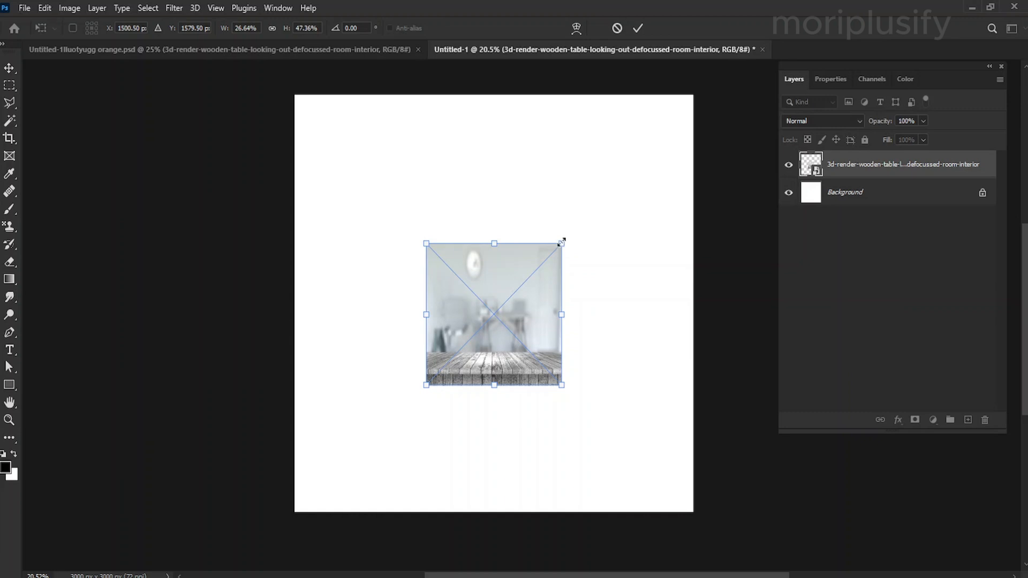
Scale the placed wooden-table room image up until it covers the whole canvas and apply the transform.
drag(565, 238, 706, 109)
drag(523, 259, 523, 252)
click(638, 27)
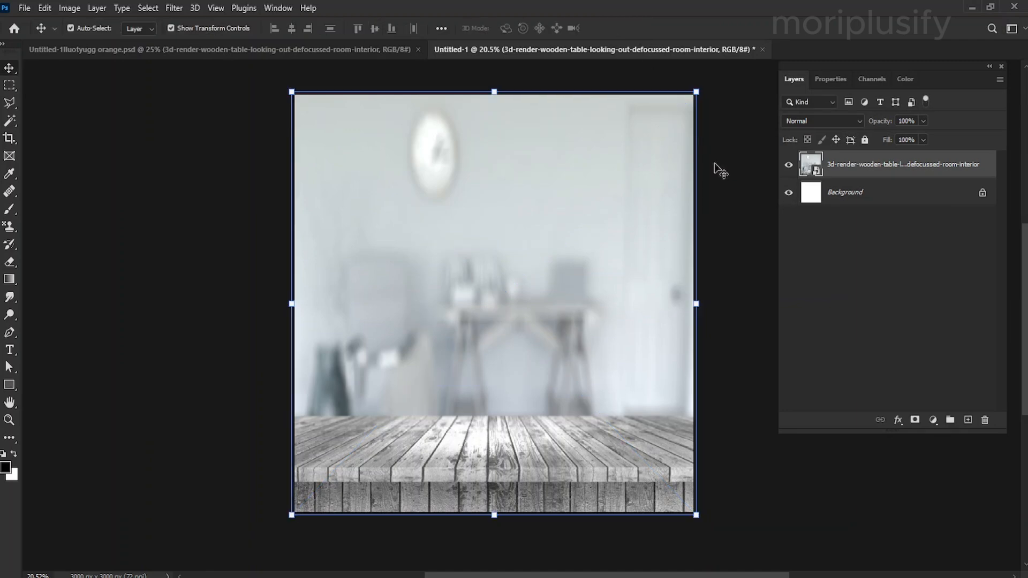
Add a Brightness/Contrast adjustment clipped to the table image, with brightness -36 and contrast 63, and compare it on and off.
click(933, 420)
click(968, 229)
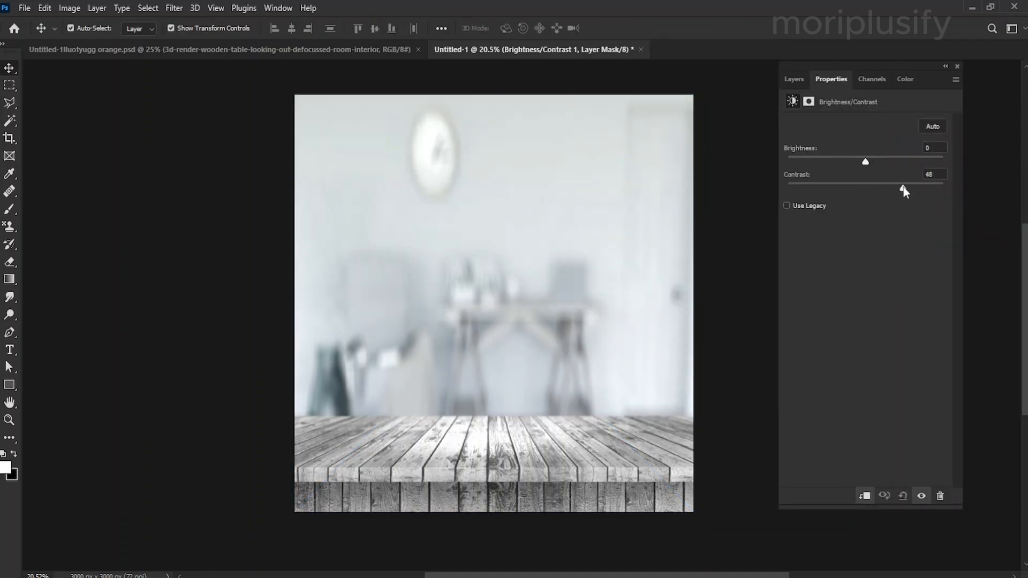
click(850, 158)
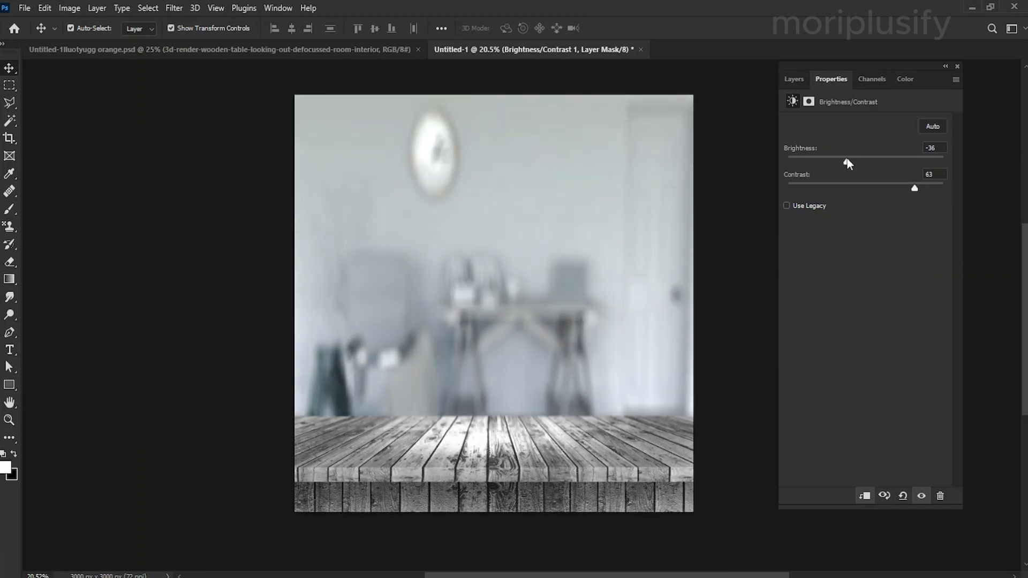
click(796, 79)
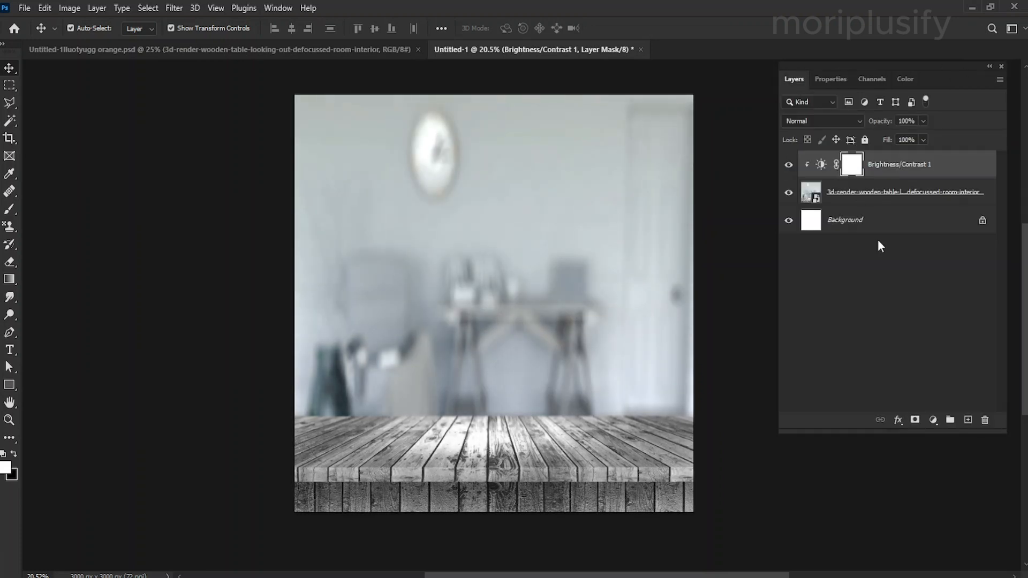
click(788, 165)
click(788, 165)
Bring the orange cutout from the other document onto the tabletop and enlarge it to about 125.5%.
key(ctrl+Tab)
drag(506, 482, 477, 382)
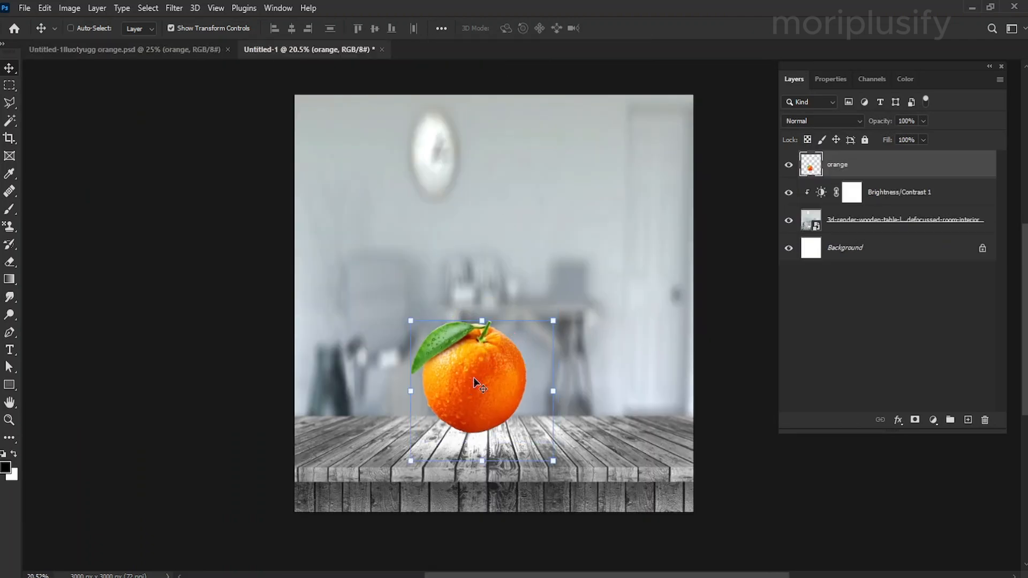
key(ctrl+t)
drag(554, 321, 578, 299)
drag(481, 371, 486, 360)
drag(582, 292, 577, 295)
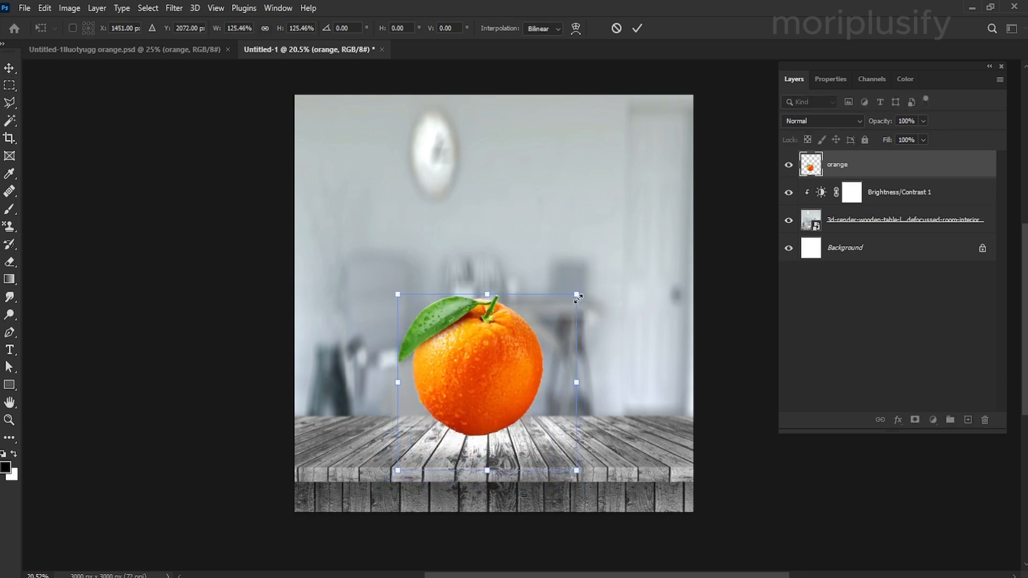
drag(511, 337, 509, 338)
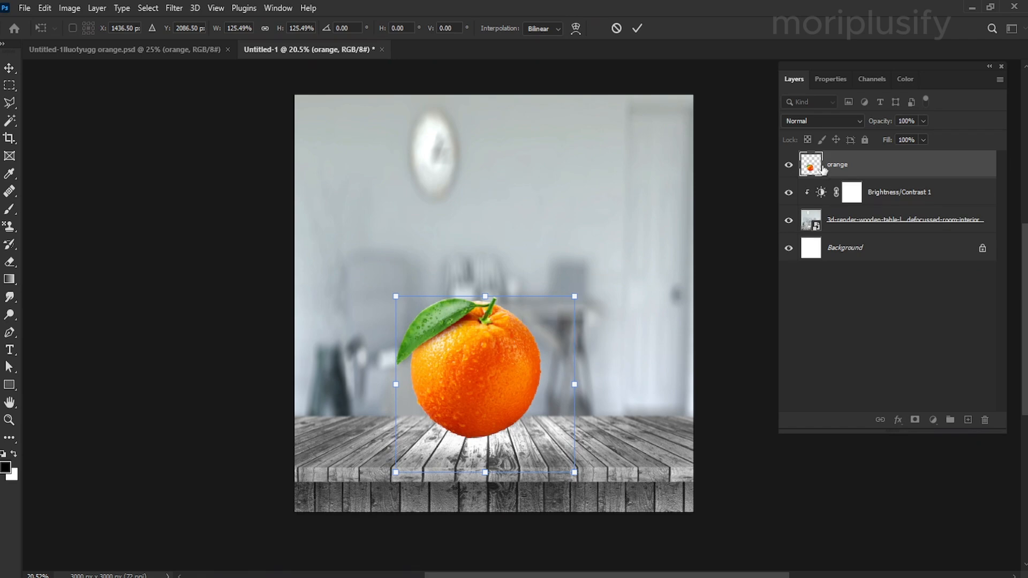
click(638, 30)
Duplicate the orange layer, hide the copy and return to the original orange layer.
key(ctrl+j)
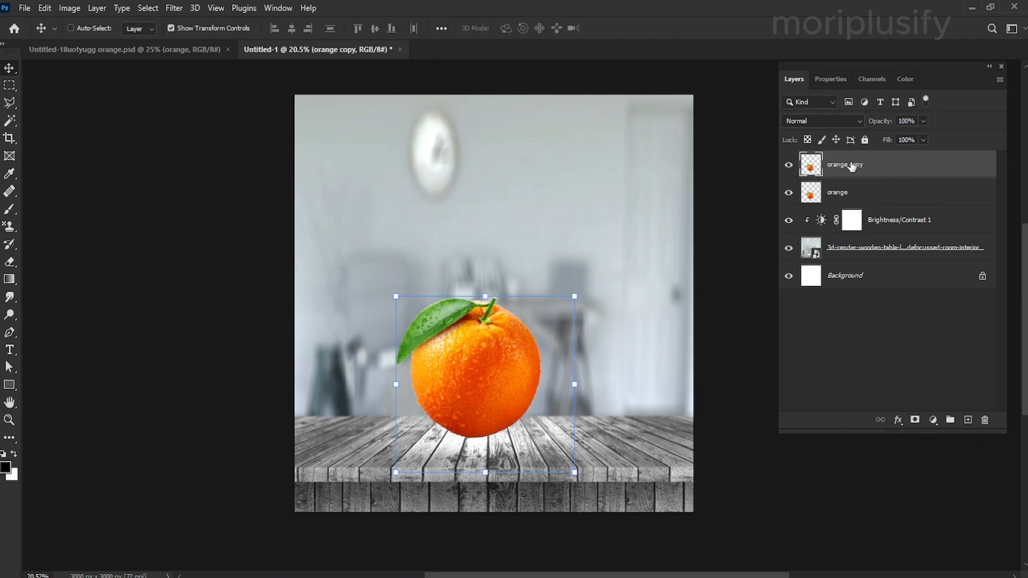
click(788, 166)
click(834, 193)
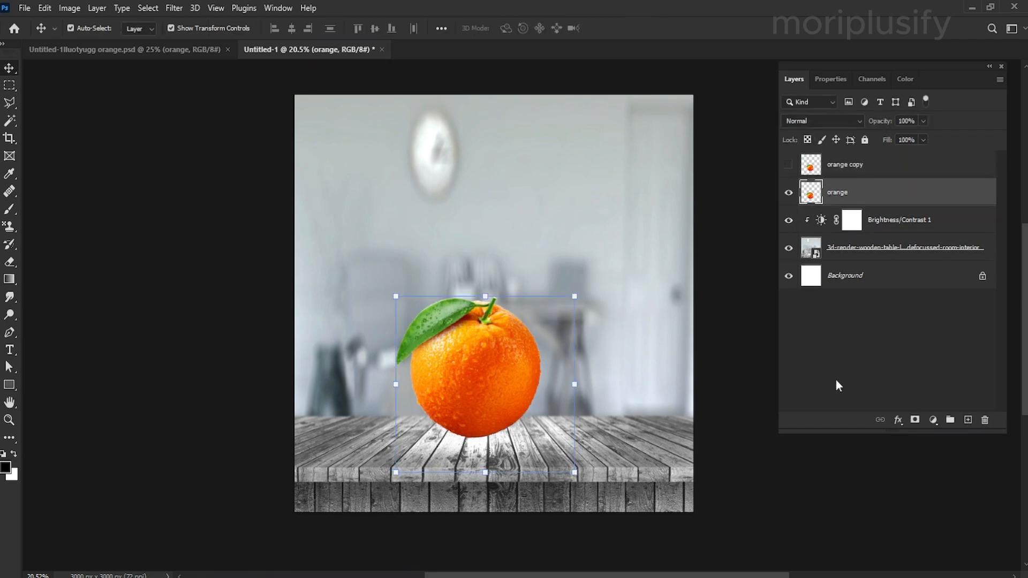
Add a layer mask to the original orange and erase the fruit's middle, leaving a straight-edged lower portion and the leaf.
click(916, 421)
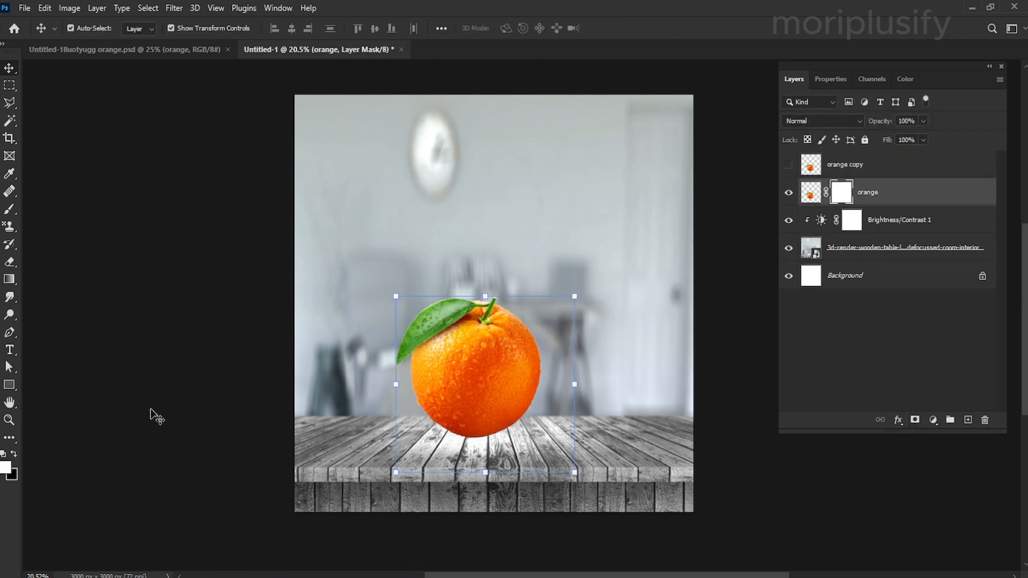
click(8, 268)
right_click(10, 263)
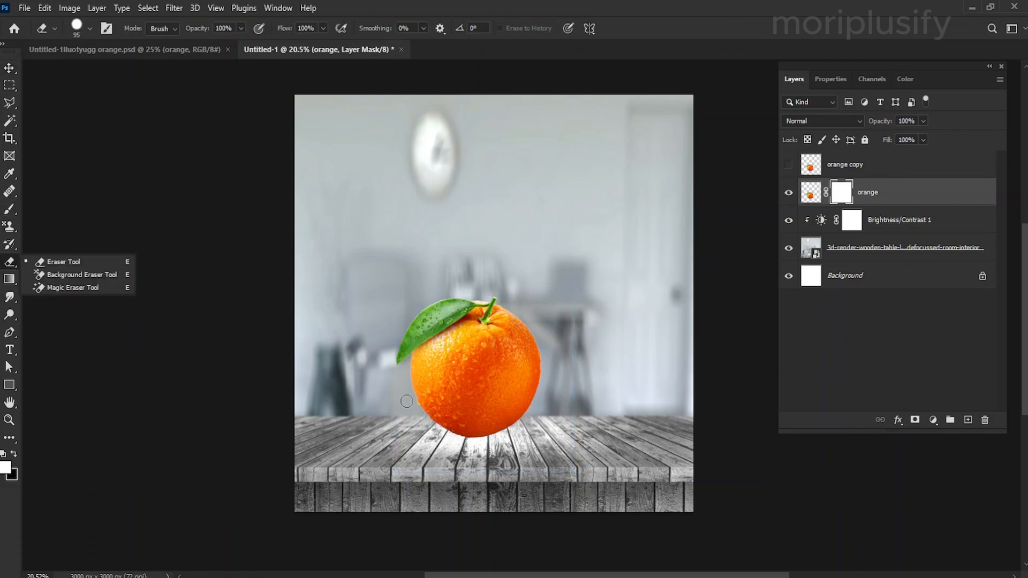
click(9, 271)
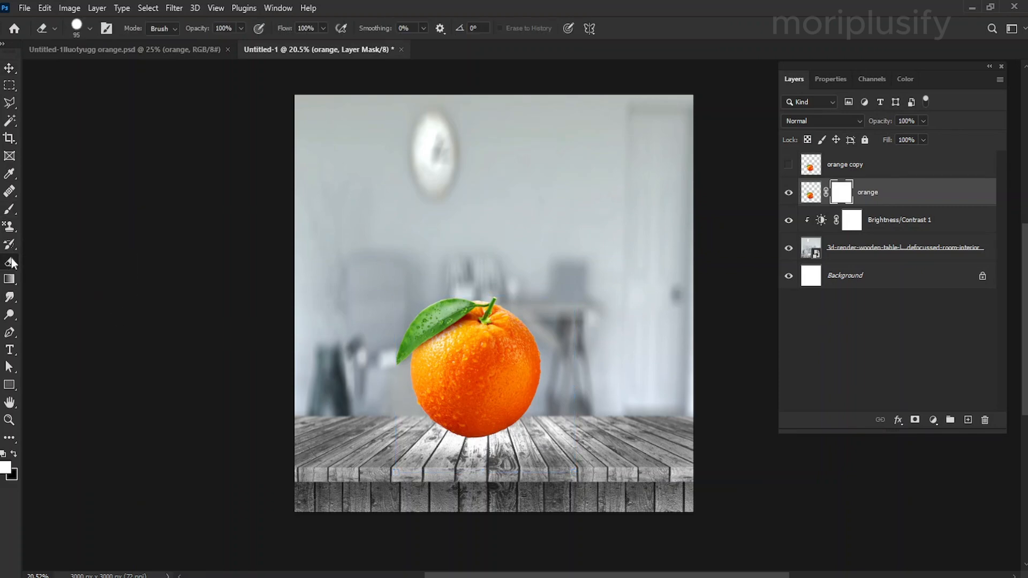
click(9, 421)
drag(514, 417, 562, 406)
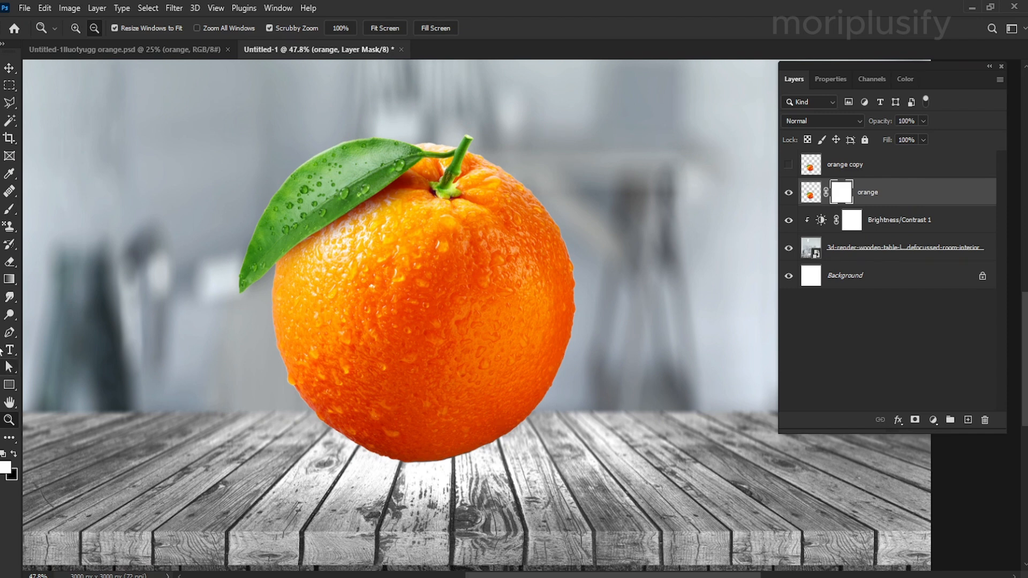
click(10, 264)
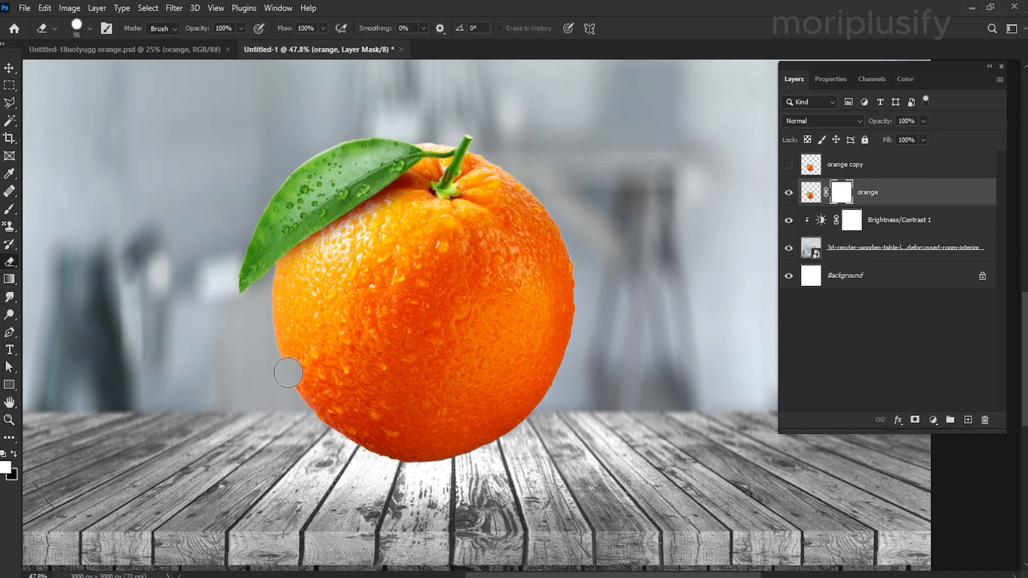
shift+click(561, 369)
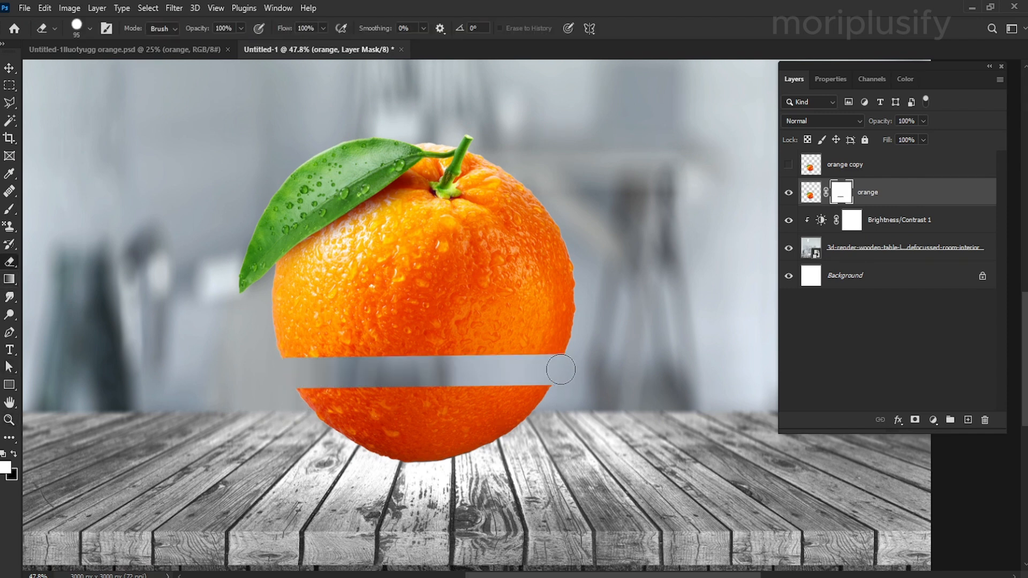
mouse_move(563, 349)
mouse_down()
mouse_move(333, 335)
mouse_move(590, 299)
mouse_move(476, 320)
mouse_move(491, 316)
mouse_move(508, 330)
mouse_move(349, 319)
mouse_move(263, 345)
mouse_up()
mouse_move(276, 310)
mouse_down()
mouse_move(511, 272)
mouse_move(564, 274)
mouse_move(393, 299)
mouse_move(544, 293)
mouse_move(486, 289)
mouse_move(543, 213)
mouse_move(452, 255)
mouse_move(519, 217)
mouse_move(505, 181)
mouse_move(454, 236)
mouse_move(405, 258)
mouse_move(425, 258)
mouse_move(370, 258)
mouse_move(280, 289)
mouse_move(462, 220)
mouse_up()
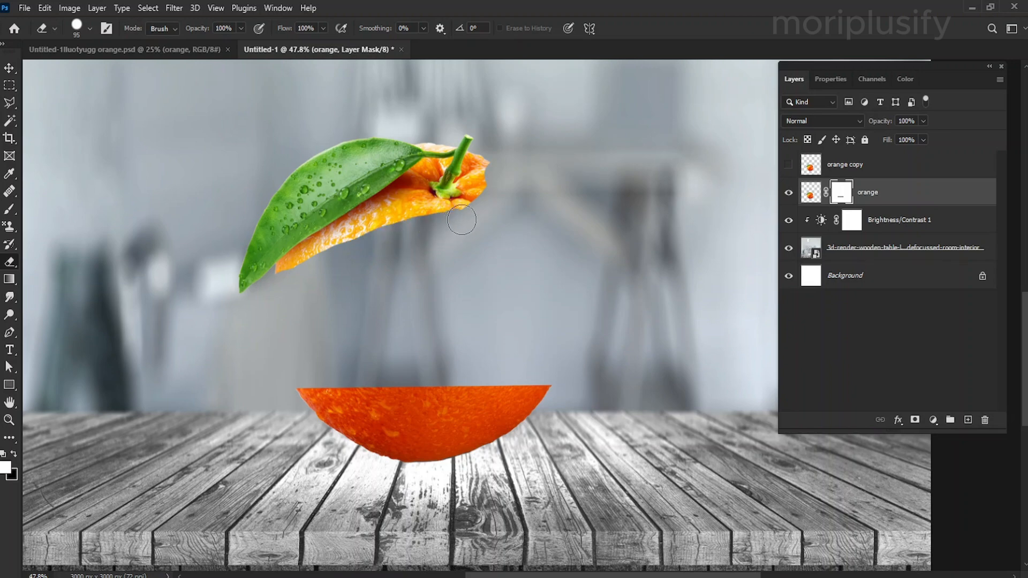
Mask out the orange peel remaining beneath the underside of the leaf.
click(9, 420)
drag(392, 161, 459, 187)
click(9, 262)
mouse_move(335, 348)
mouse_down()
mouse_move(154, 448)
mouse_move(112, 444)
mouse_up()
drag(402, 349, 512, 327)
click(9, 420)
drag(65, 410, 96, 410)
mouse_move(75, 490)
mouse_down()
mouse_move(114, 433)
mouse_move(574, 127)
mouse_move(225, 359)
mouse_up()
key(b)
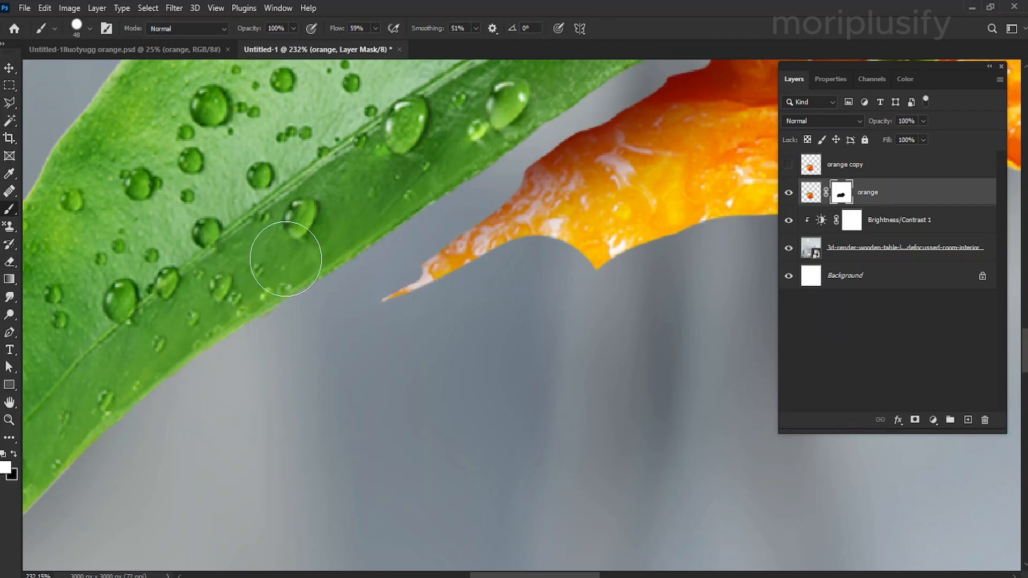
Mask out the peel between the leaf and the stem, varying the eraser size.
click(9, 403)
drag(536, 187, 247, 437)
click(9, 262)
mouse_move(108, 541)
mouse_down()
mouse_move(380, 318)
mouse_move(559, 213)
mouse_up()
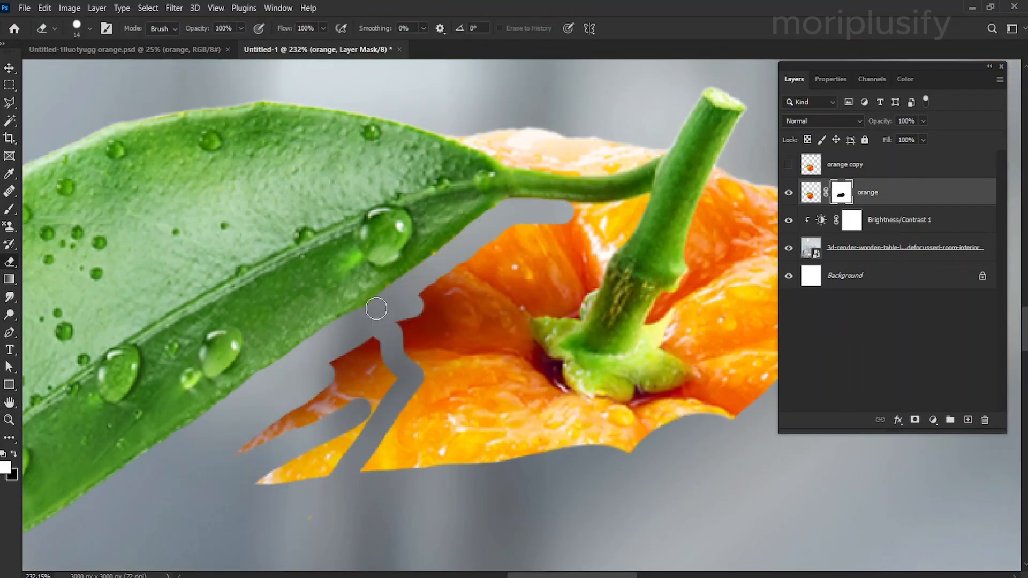
right_click(436, 338)
click(517, 370)
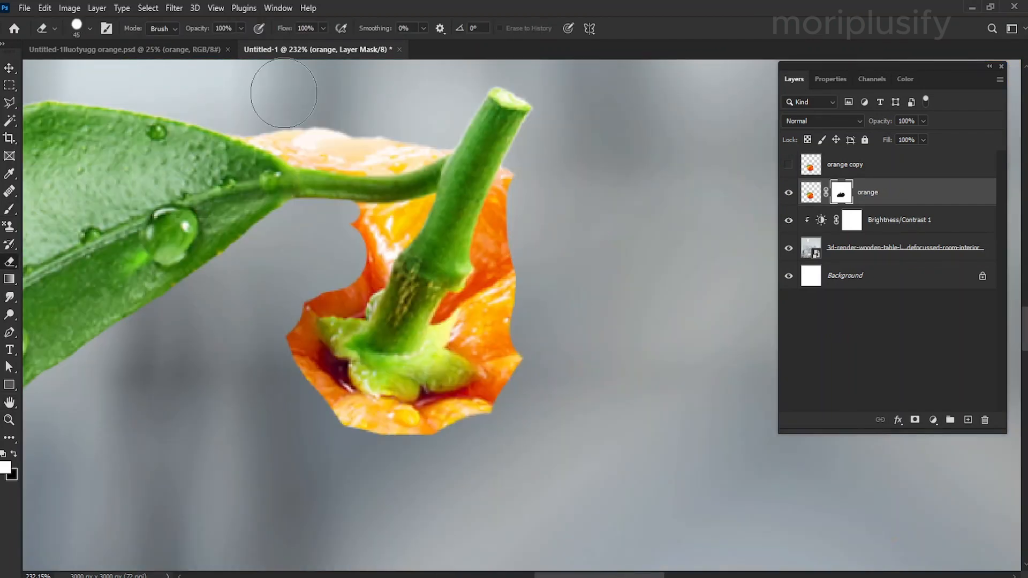
Erase the peel above the leaf stalk and along both sides of the stem on the mask.
key([)
mouse_move(236, 131)
mouse_down()
mouse_move(289, 155)
mouse_move(404, 152)
mouse_move(293, 150)
mouse_up()
drag(354, 225, 358, 289)
drag(505, 172, 477, 260)
drag(519, 150, 534, 100)
drag(504, 236, 450, 316)
key(])
drag(528, 278, 532, 364)
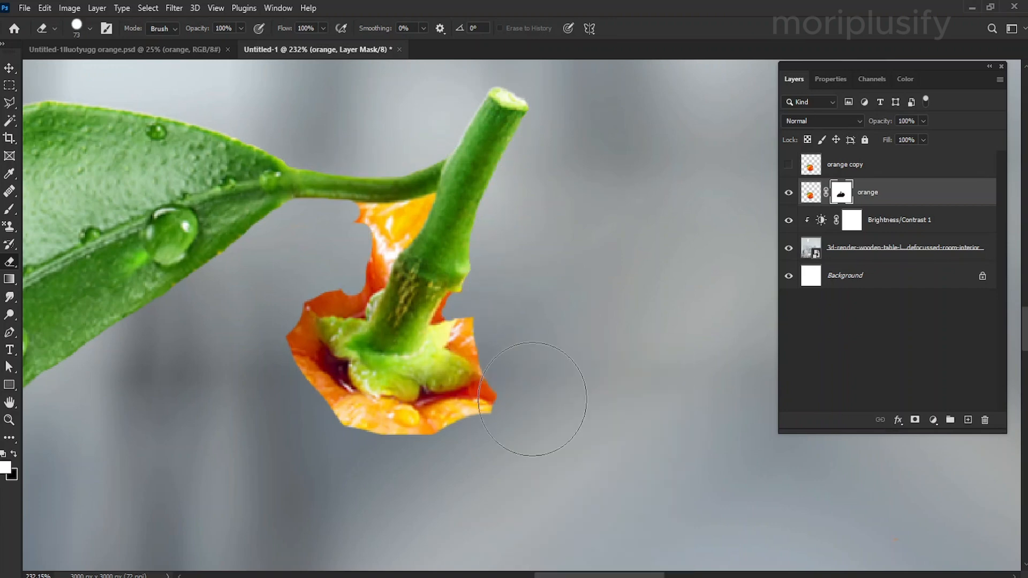
drag(533, 399, 257, 354)
Mask out the leftover peel under the leaf stalk and around the stem's base with a resized eraser.
right_click(265, 325)
right_click(371, 229)
drag(364, 214, 393, 211)
right_click(417, 209)
drag(486, 242, 481, 243)
key(Return)
mouse_move(375, 306)
mouse_down()
mouse_move(418, 213)
mouse_move(459, 321)
mouse_move(455, 359)
mouse_up()
Refine the mask around the stem's green base with a 15 px soft eraser.
drag(203, 28, 188, 27)
mouse_move(456, 364)
mouse_down()
mouse_move(335, 386)
mouse_move(352, 365)
mouse_move(428, 364)
mouse_up()
click(241, 27)
drag(236, 44, 322, 71)
drag(455, 365, 346, 327)
key(b)
right_click(354, 341)
key(Escape)
key(e)
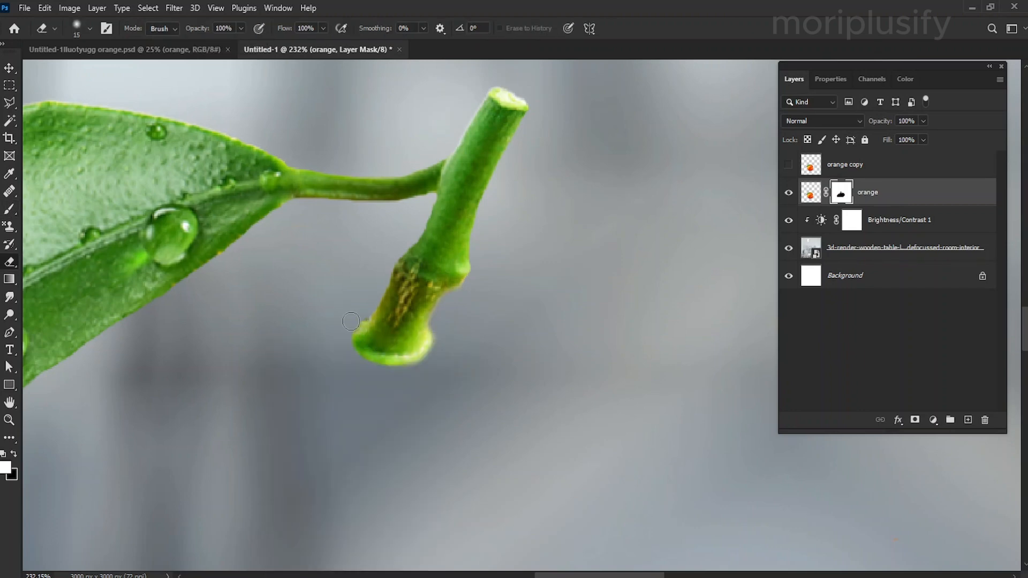
Make the orange copy layer visible, select it and desaturate it.
key(z)
key(ctrl+0)
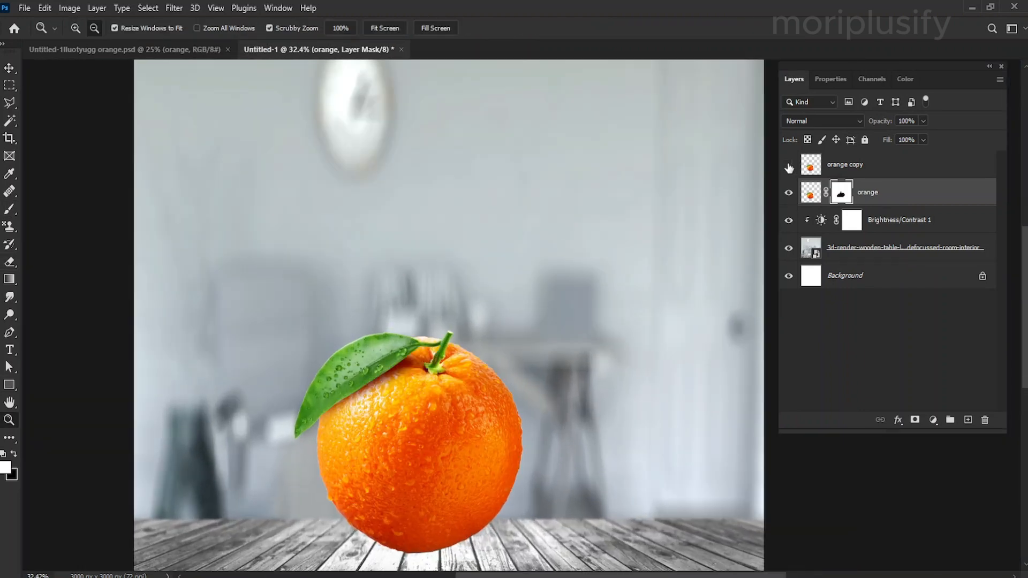
click(789, 165)
click(788, 165)
click(846, 166)
click(788, 165)
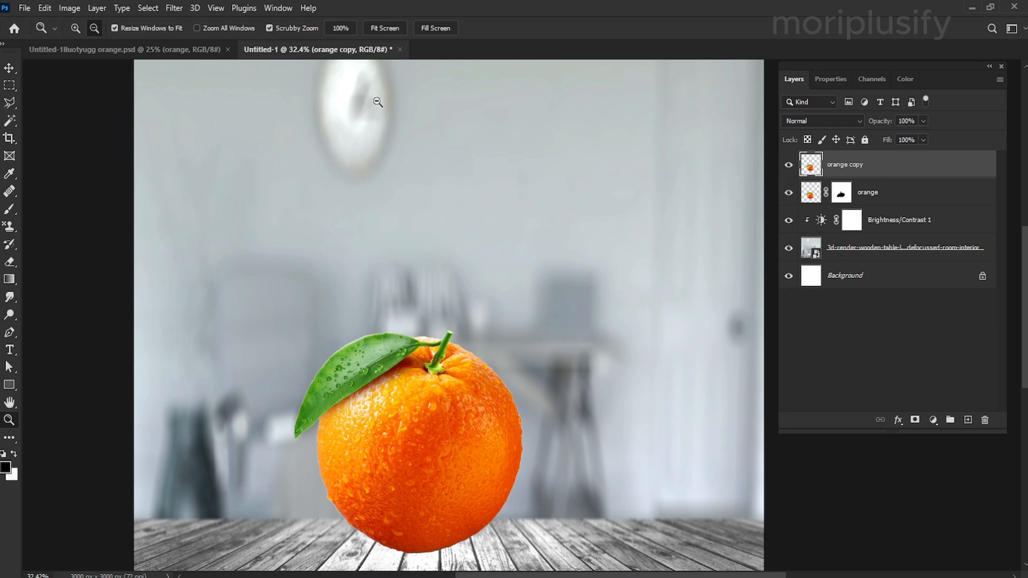
click(71, 8)
mouse_move(110, 43)
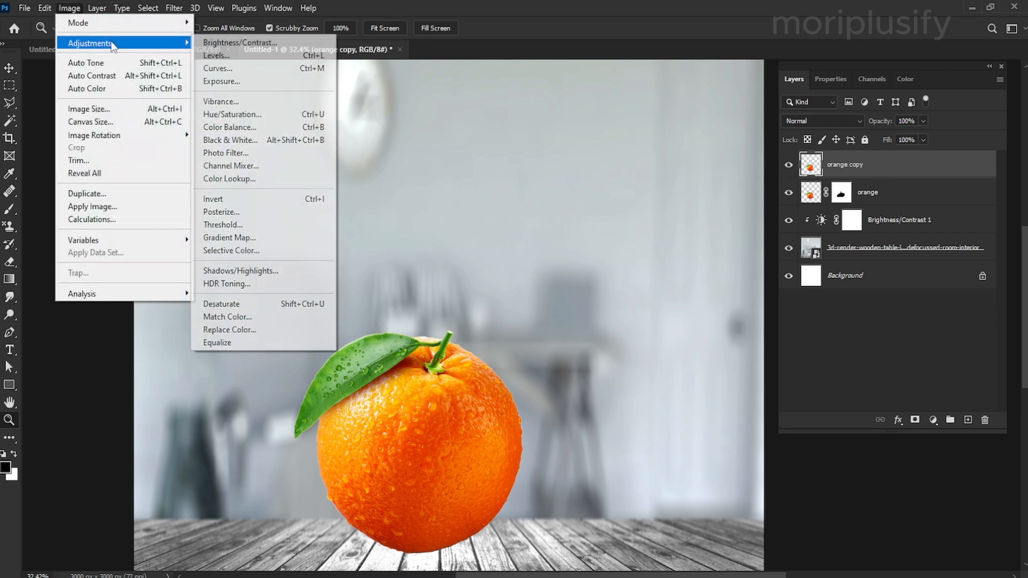
click(316, 305)
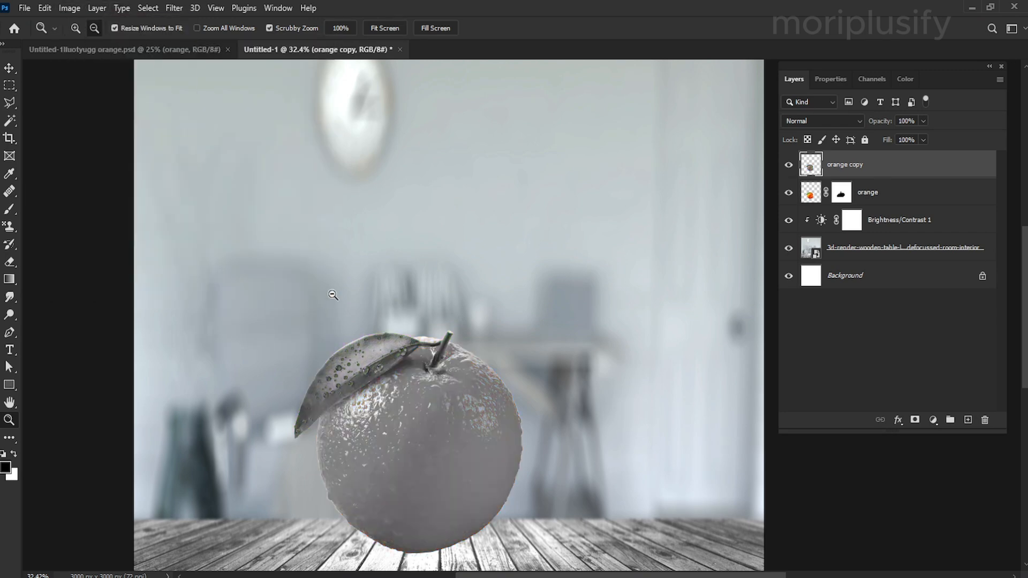
Set the orange copy layer's blend mode to Screen and its opacity to 68%.
click(854, 120)
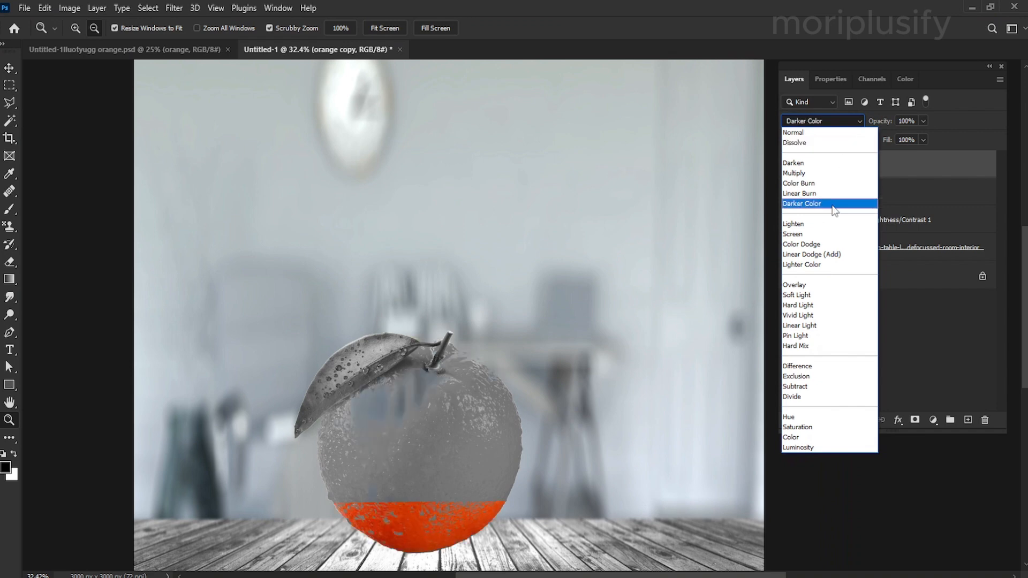
click(803, 235)
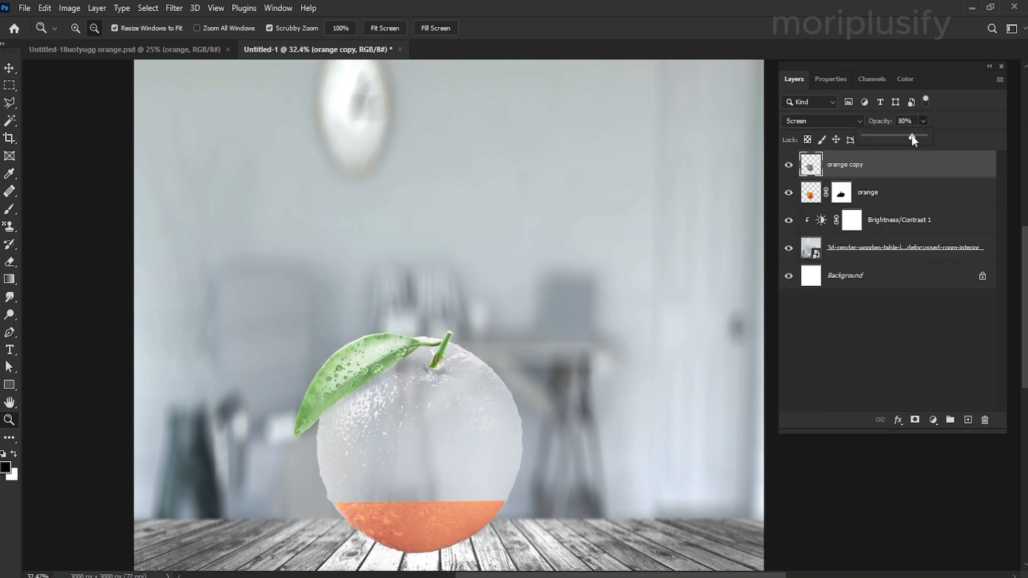
drag(912, 137, 905, 137)
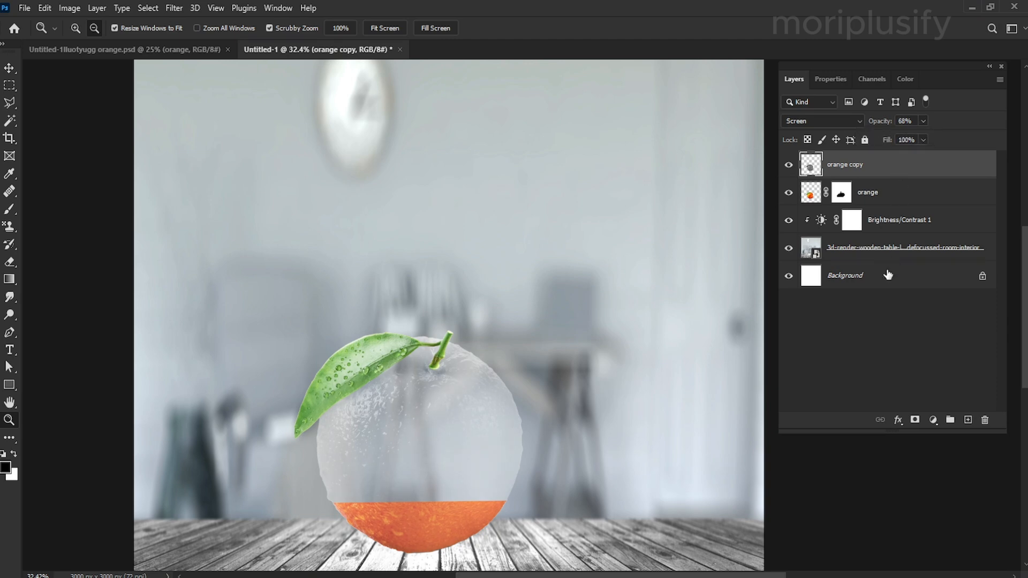
Add a layer mask to the orange copy and erase it over the fruit's solid orange lower portion.
click(914, 420)
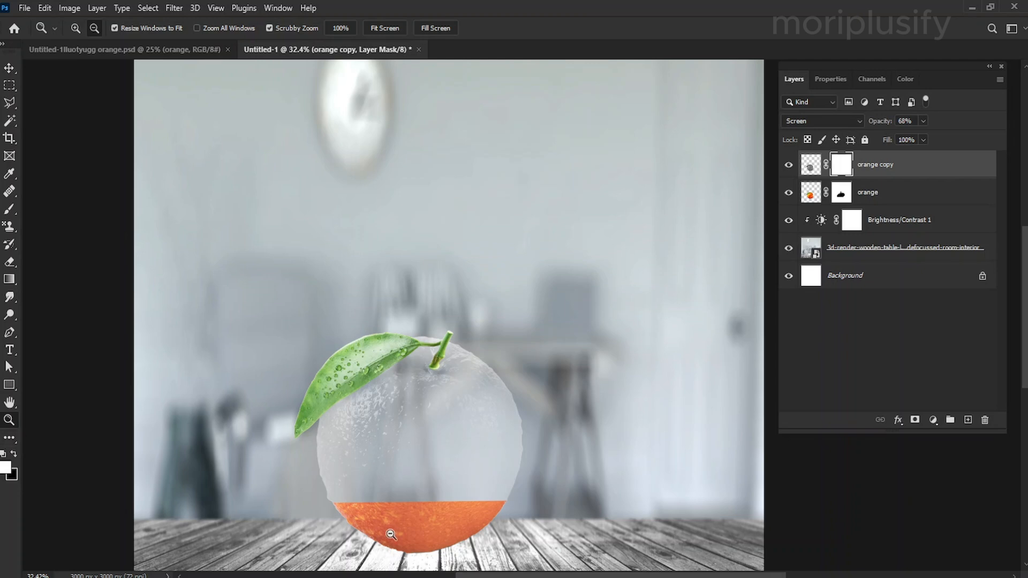
drag(425, 553, 485, 549)
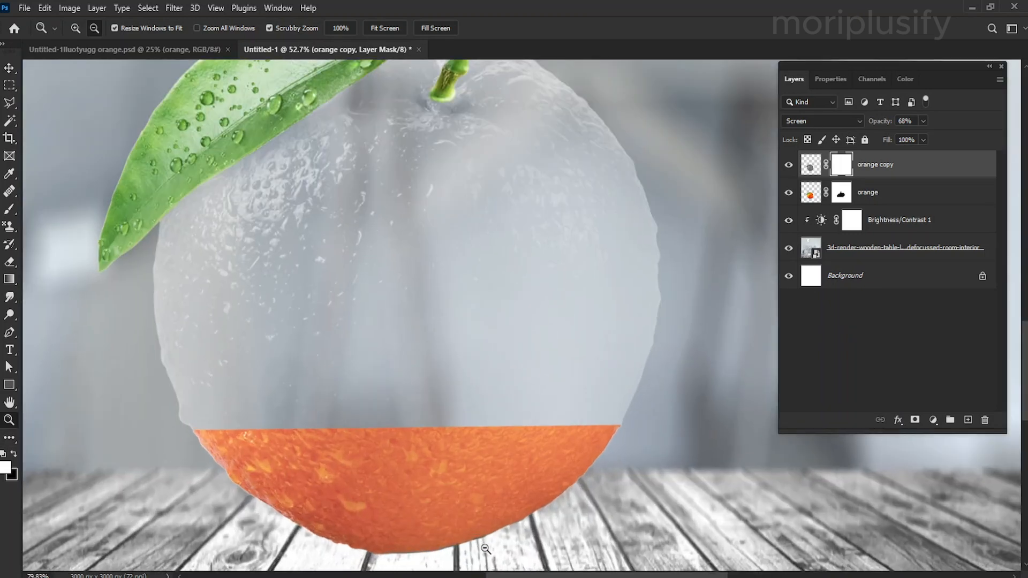
click(9, 263)
right_click(290, 509)
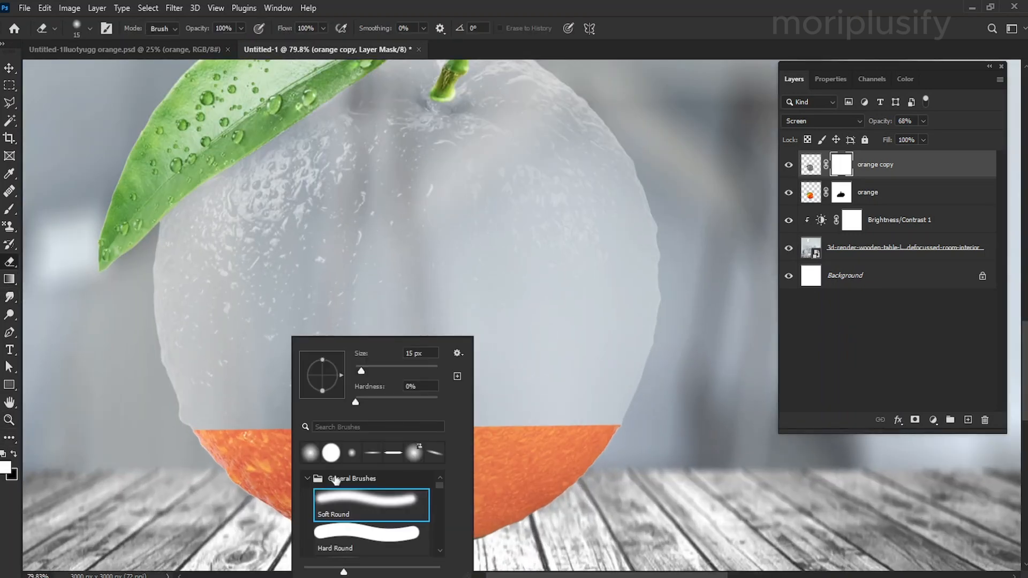
mouse_move(241, 490)
mouse_down()
mouse_move(488, 511)
mouse_move(581, 487)
mouse_up()
right_click(577, 487)
click(616, 453)
mouse_move(386, 491)
mouse_down()
mouse_move(616, 471)
mouse_move(225, 485)
mouse_up()
Erase the pale strip on the orange copy's mask along the upper edge of the solid orange portion.
drag(194, 452, 257, 451)
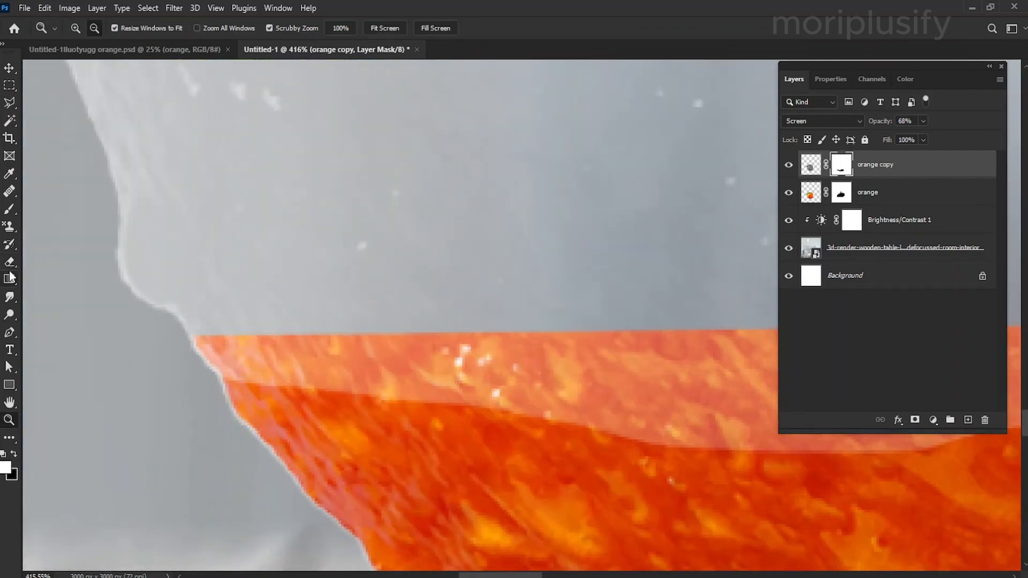
right_click(217, 336)
drag(299, 371, 282, 371)
key(Return)
mouse_move(366, 382)
mouse_down()
mouse_move(195, 355)
mouse_move(728, 343)
mouse_move(95, 349)
mouse_move(736, 343)
mouse_move(103, 340)
mouse_move(771, 324)
mouse_move(132, 333)
mouse_move(24, 398)
mouse_up()
mouse_move(269, 382)
mouse_down()
mouse_move(161, 383)
mouse_move(176, 369)
mouse_up()
right_click(341, 338)
drag(413, 372, 422, 372)
key(Return)
drag(318, 412, 123, 412)
drag(66, 386, 177, 386)
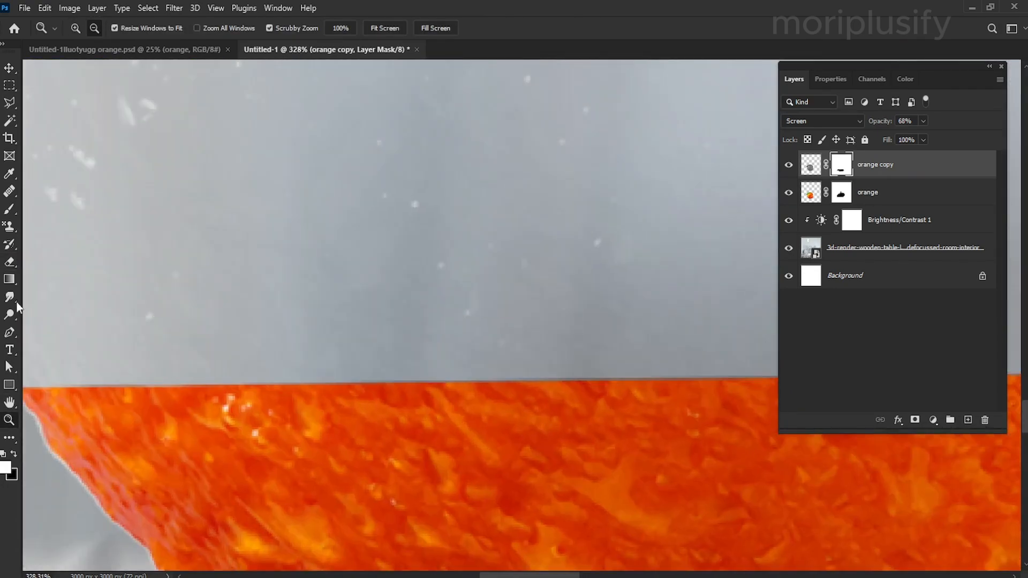
Retouch the orange copy's mask along the straight upper edge of the solid orange portion, working across to the fruit's far outline.
click(9, 209)
drag(97, 367, 271, 362)
scroll(585, 359, right, 5)
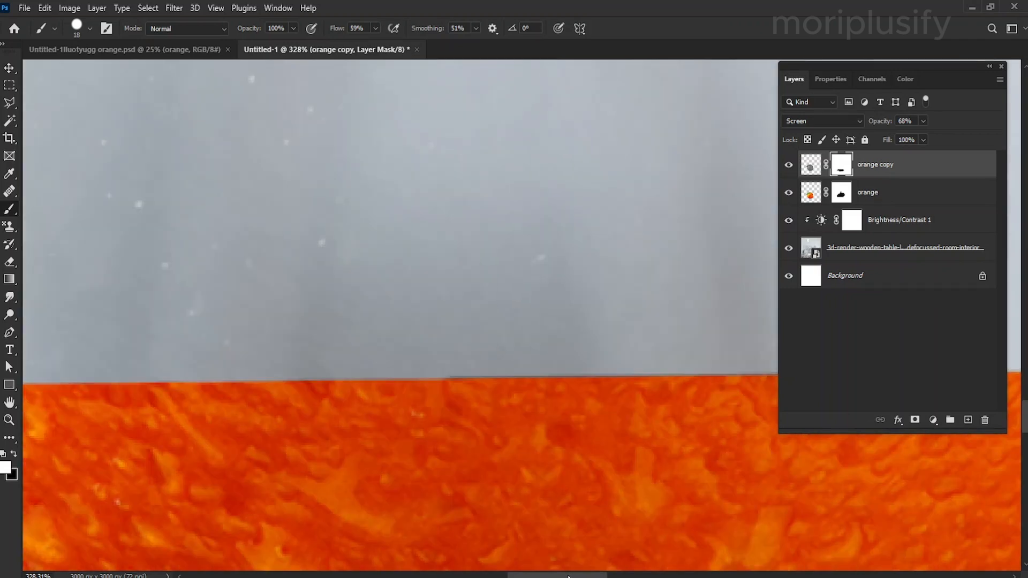
key(e)
scroll(629, 447, right, 5)
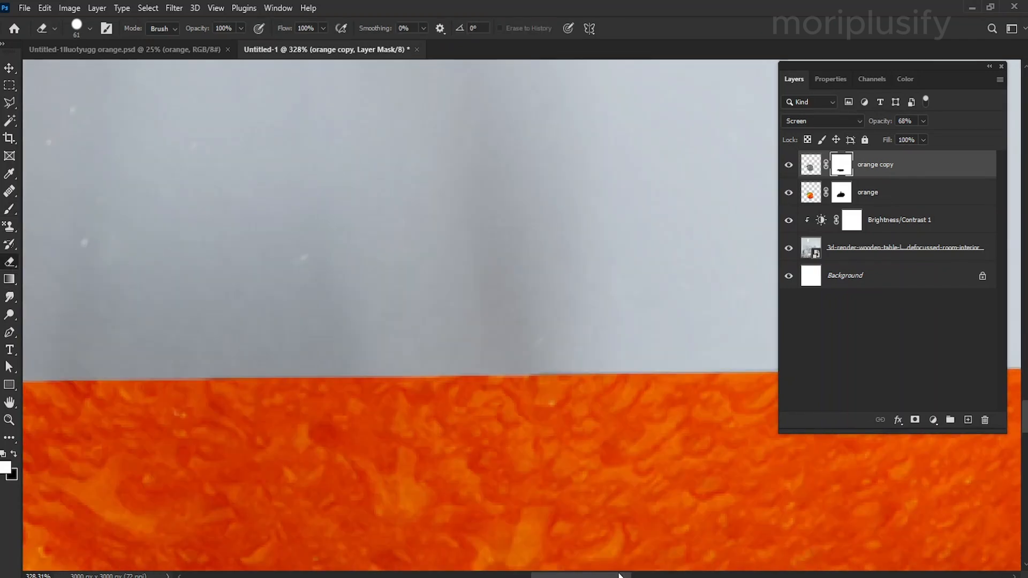
key(b)
drag(590, 349, 786, 349)
scroll(590, 348, right, 5)
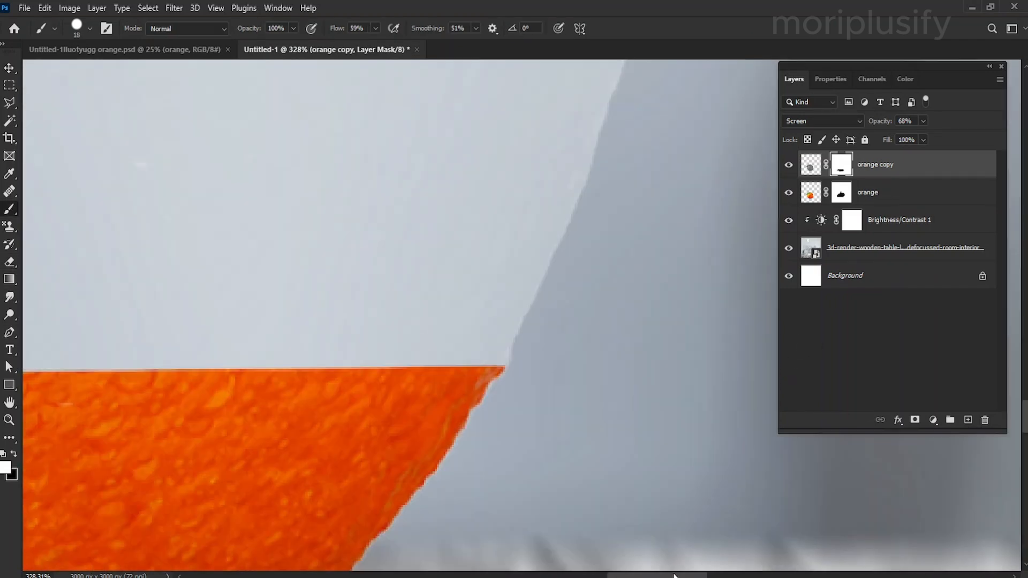
key(e)
scroll(400, 315, left, 10)
key(z)
scroll(278, 334, down, 10)
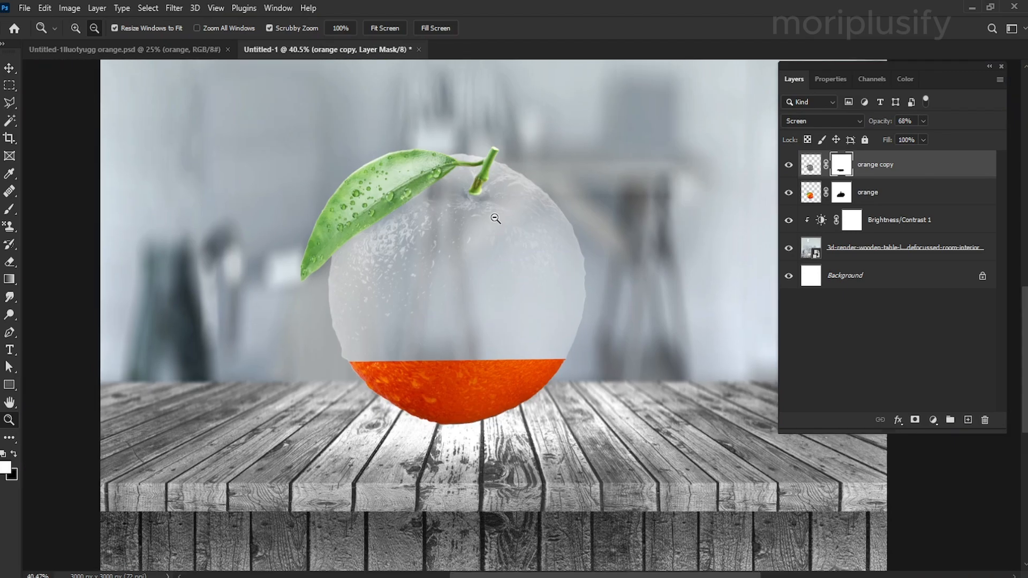
Mask the orange copy off the green leaf and stem so they show in full colour.
scroll(494, 166, up, 2)
scroll(495, 158, down, 1)
scroll(500, 119, up, 1)
scroll(500, 119, up, 1)
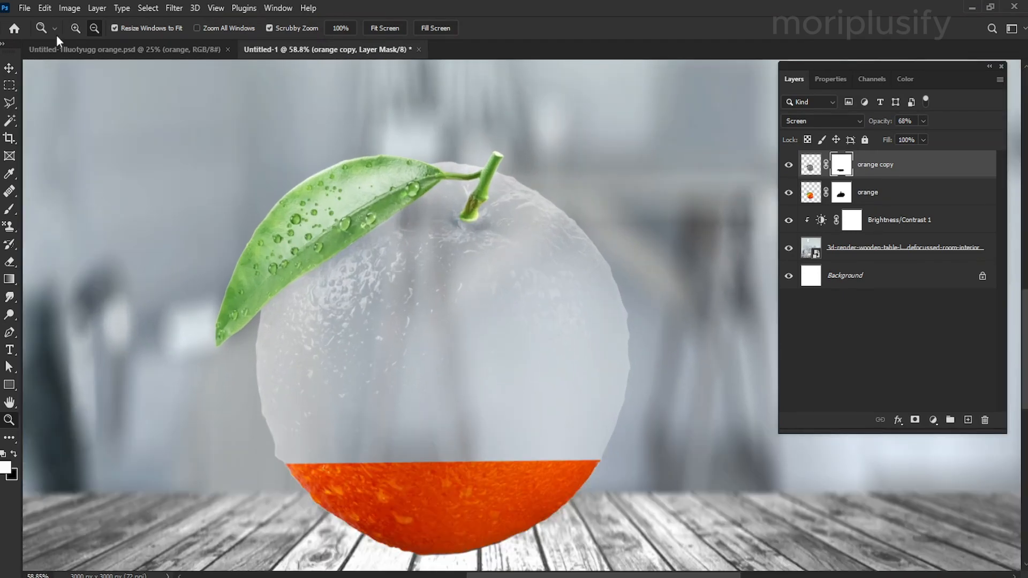
key(ctrl+minus)
key(ctrl+minus)
click(10, 68)
click(715, 405)
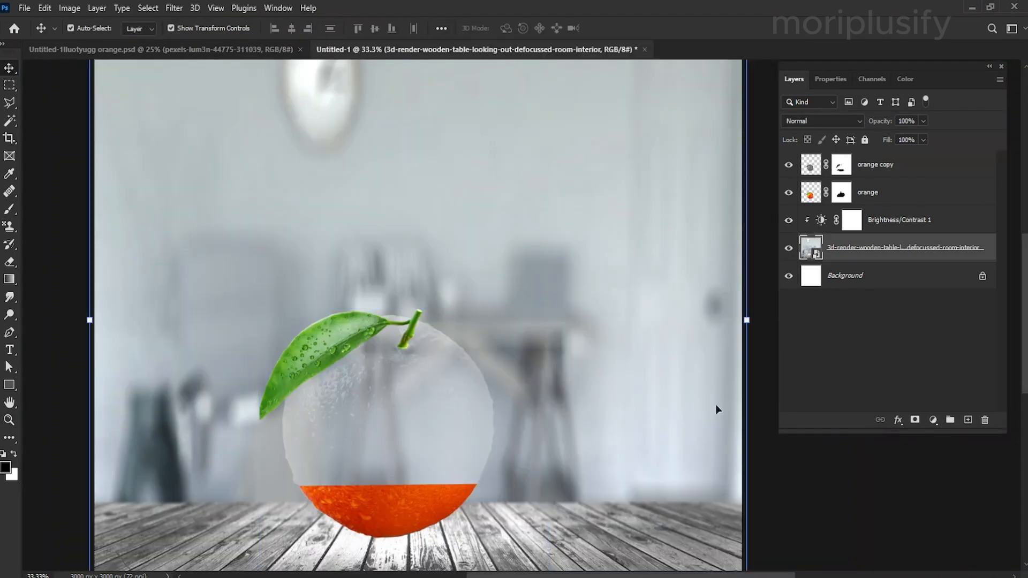
Set the orange copy layer's blend mode to Color Dodge.
click(883, 168)
click(825, 121)
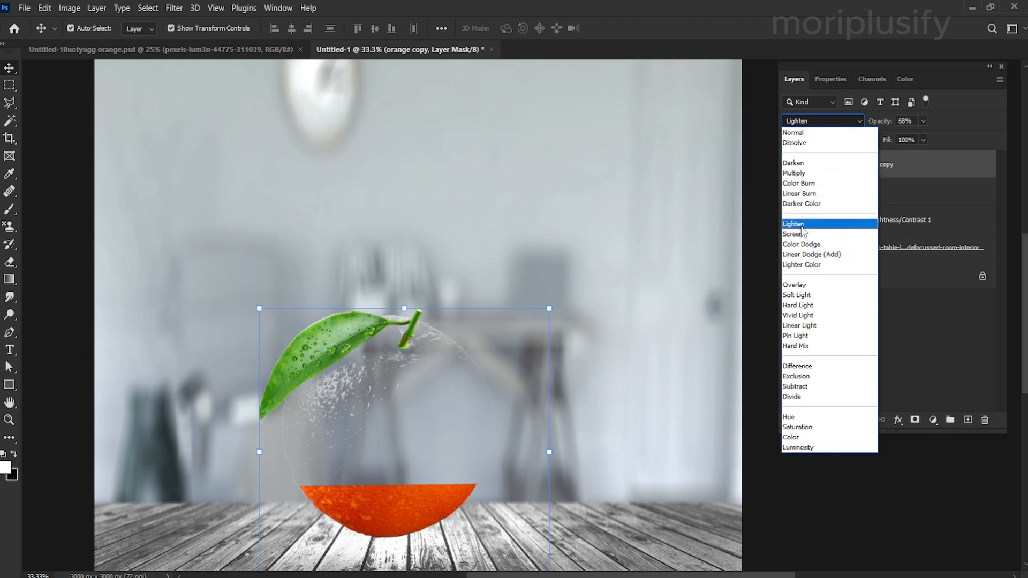
click(807, 245)
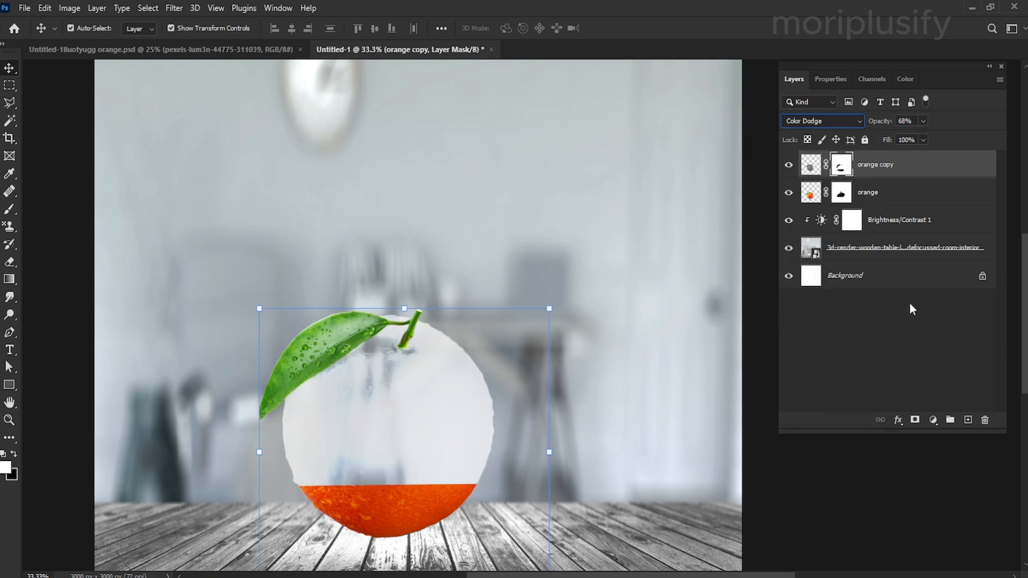
Add a Levels adjustment clipped to the orange copy, with black input 41, white input 231 and strongly darkened midtones.
click(934, 420)
click(937, 232)
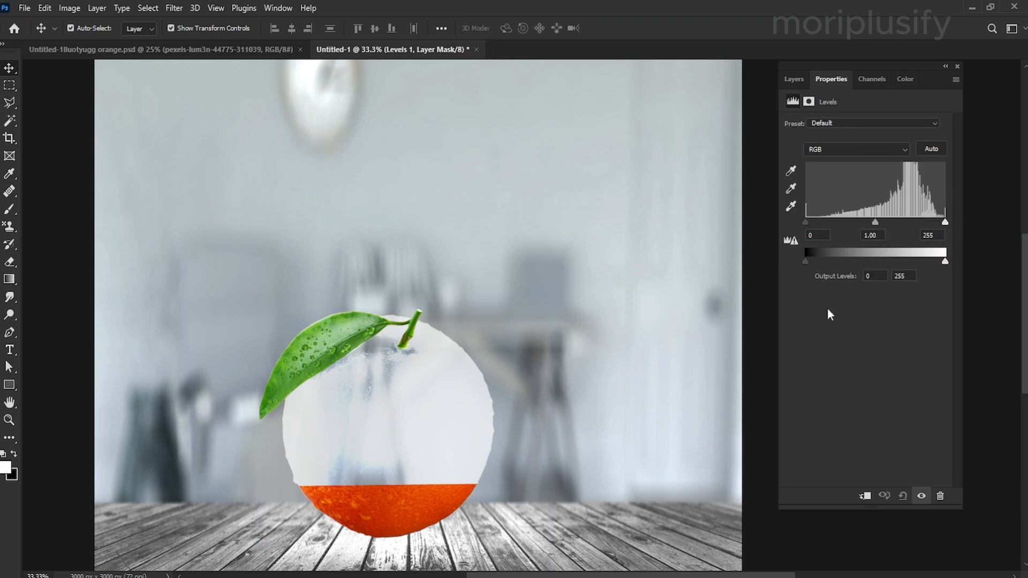
drag(875, 222, 933, 223)
drag(806, 223, 823, 226)
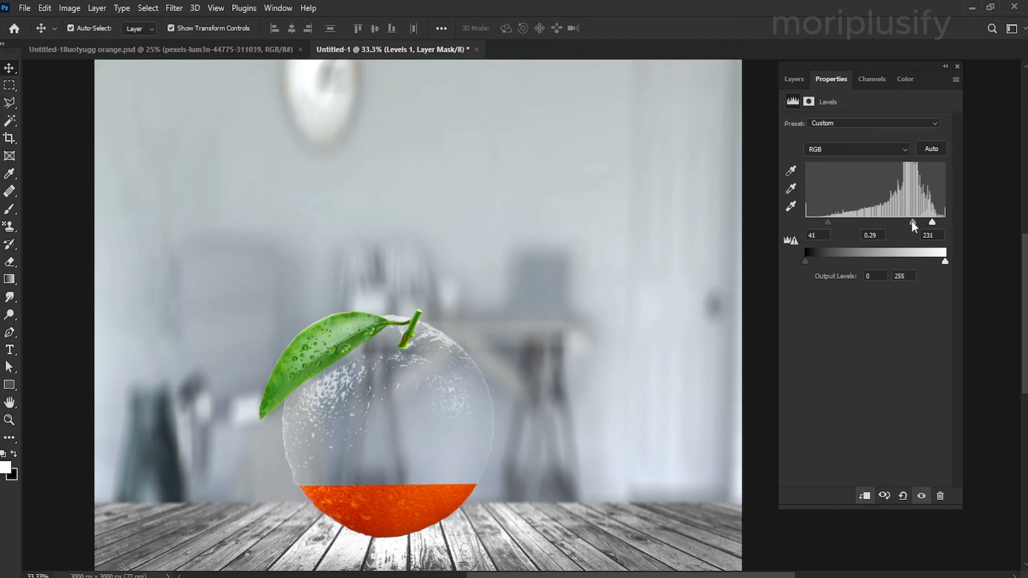
mouse_move(913, 223)
mouse_down()
mouse_move(888, 223)
mouse_move(938, 224)
mouse_up()
click(799, 79)
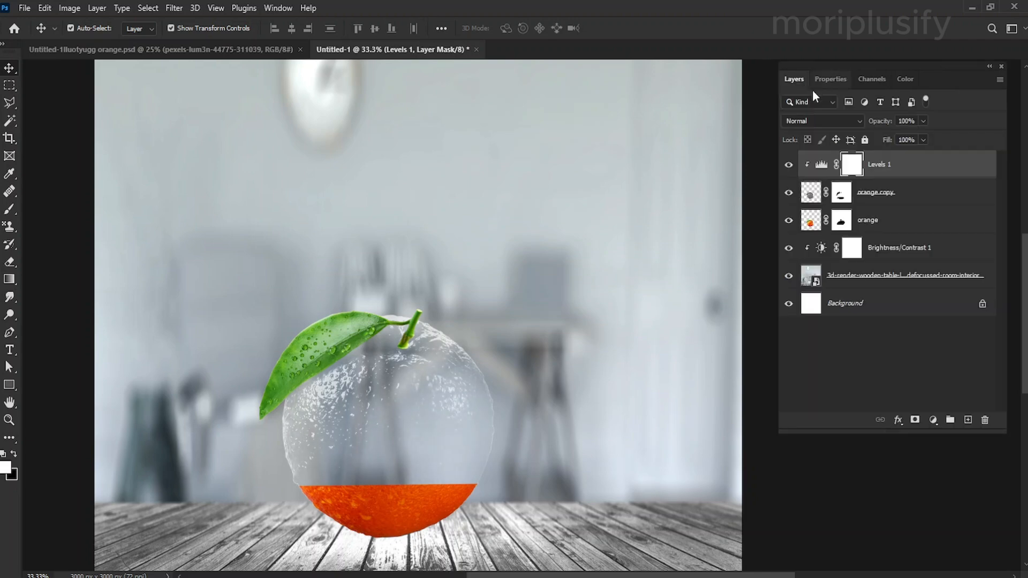
Add a Brightness/Contrast adjustment clipped to the orange layer, with brightness 14 and contrast 29.
click(913, 196)
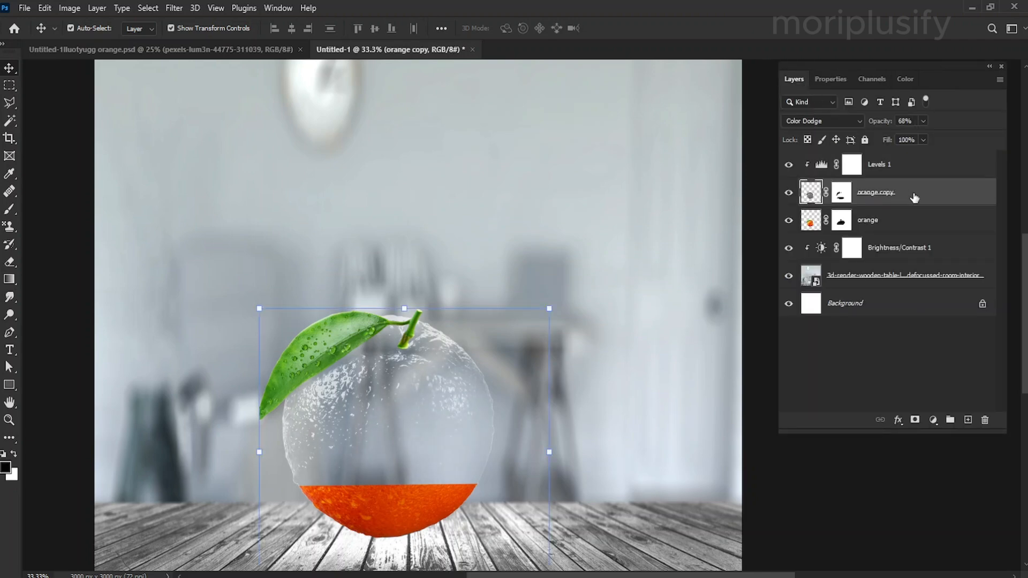
click(917, 173)
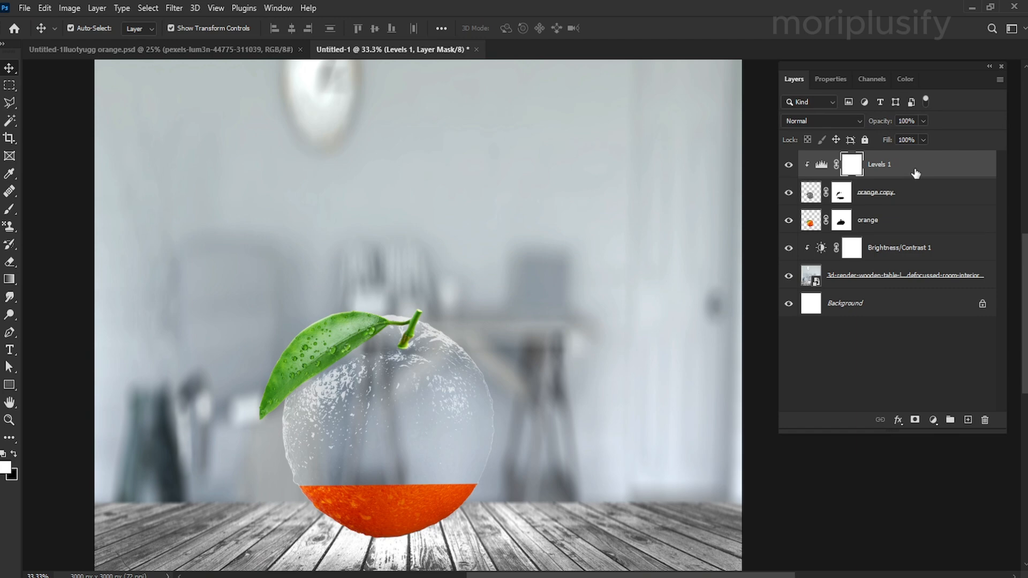
click(911, 220)
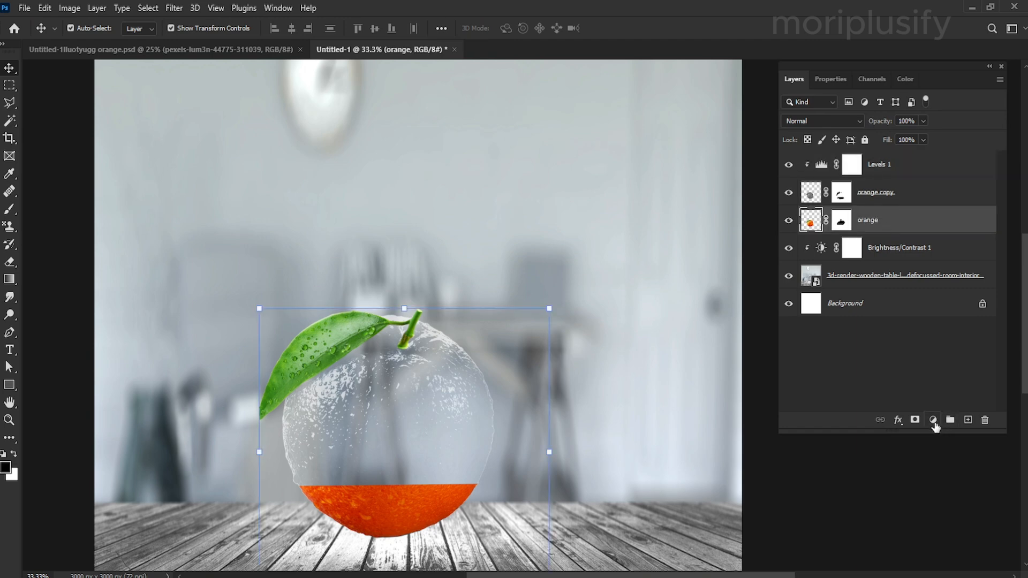
click(933, 420)
click(947, 236)
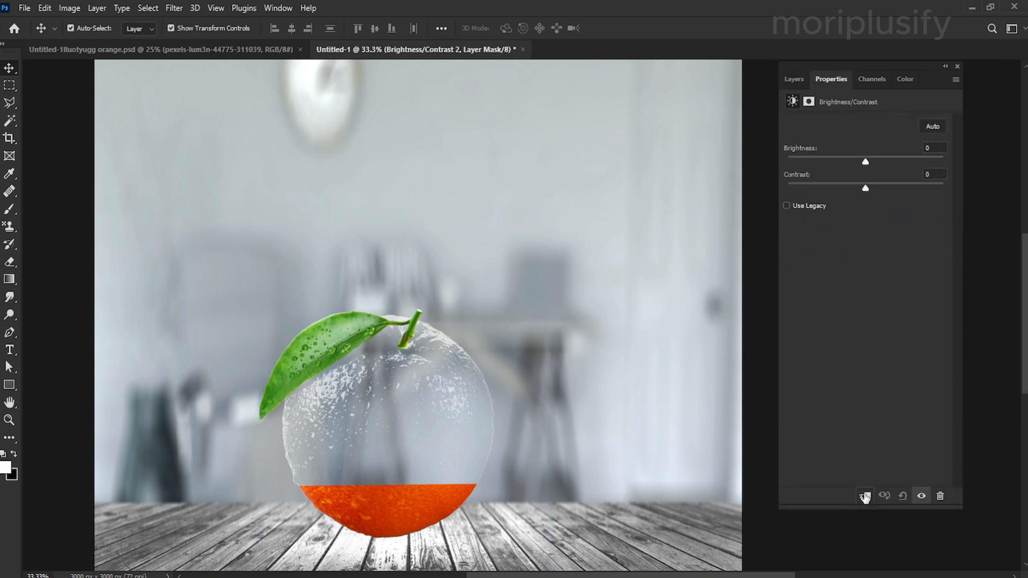
drag(872, 185, 873, 160)
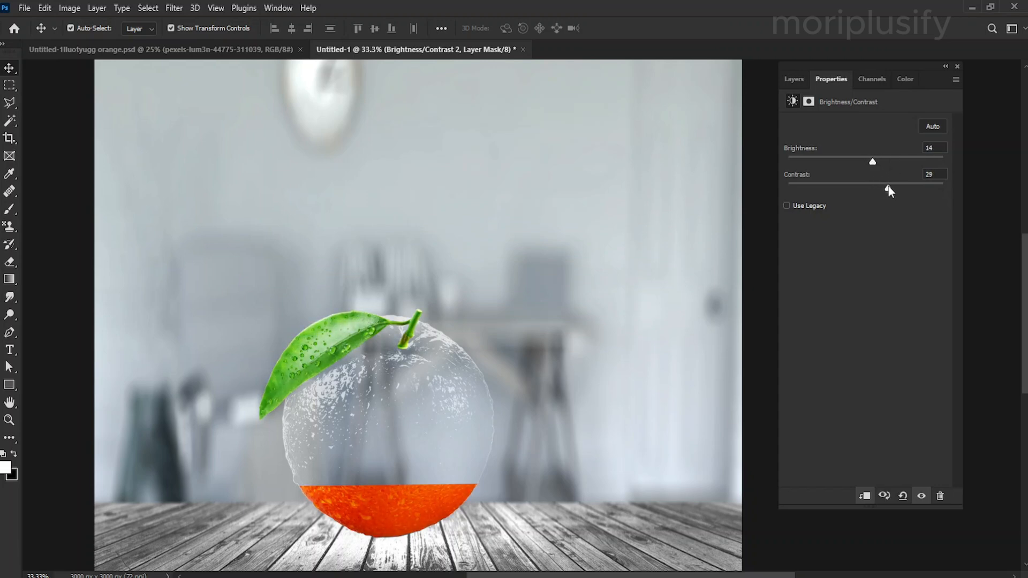
Bring the round orange slice from the other document in as a layer directly above Brightness/Contrast 1.
click(793, 78)
click(902, 197)
click(902, 176)
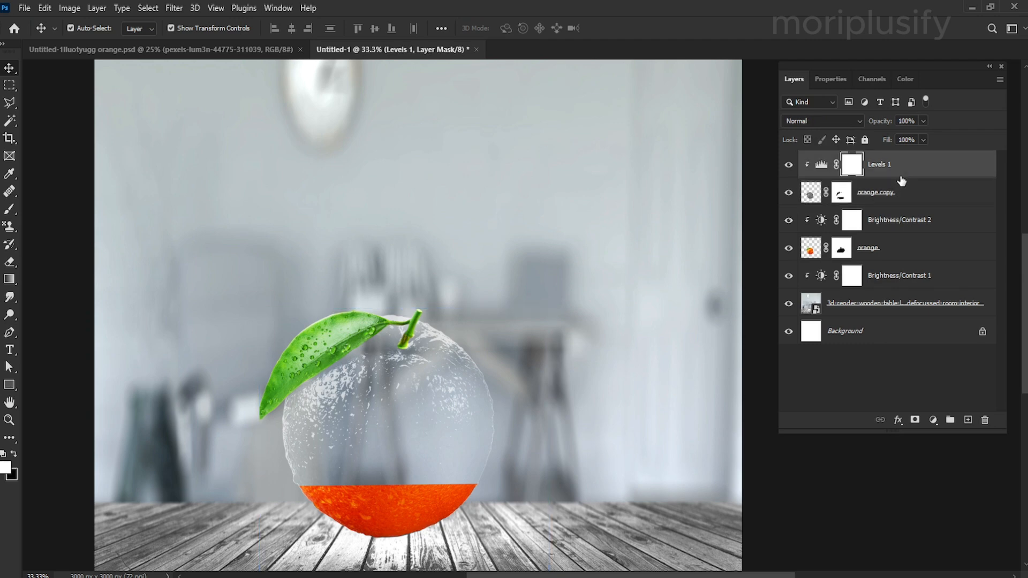
click(898, 246)
click(915, 276)
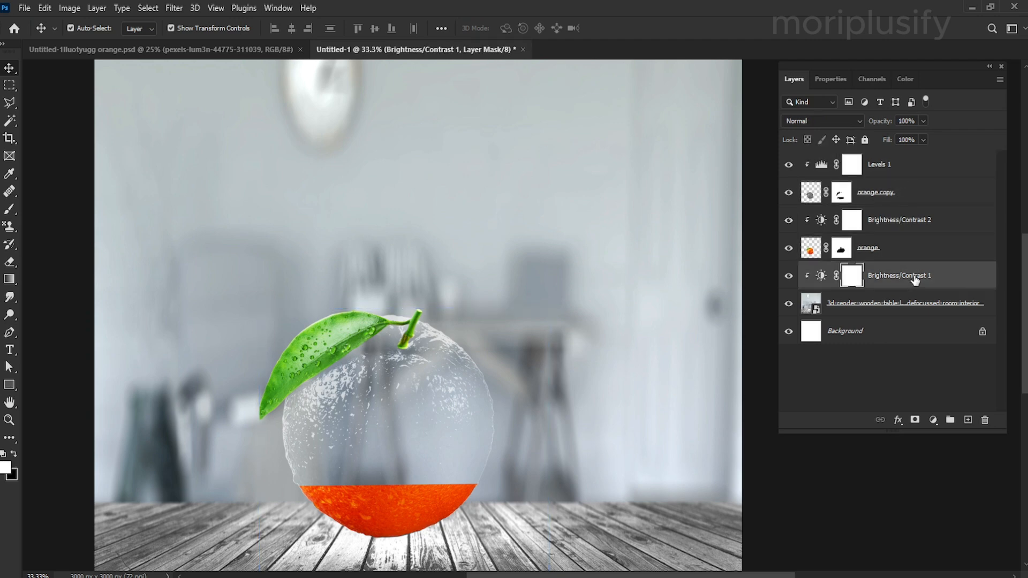
click(214, 47)
drag(364, 446, 413, 430)
key(ctrl+z)
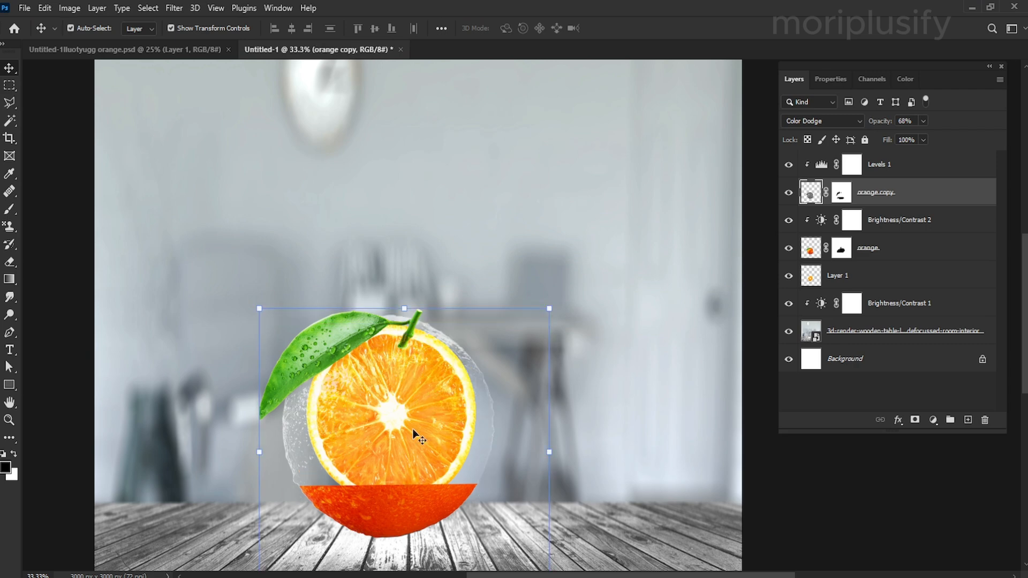
Move the orange slice on Layer 1 down behind the solid orange portion.
click(880, 280)
key(ctrl+t)
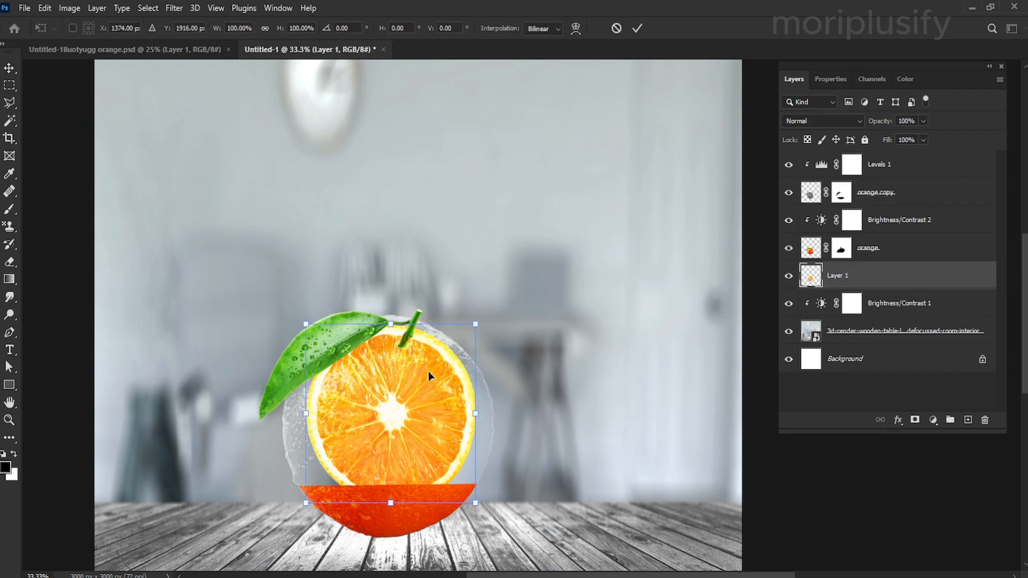
drag(429, 371, 427, 403)
click(11, 418)
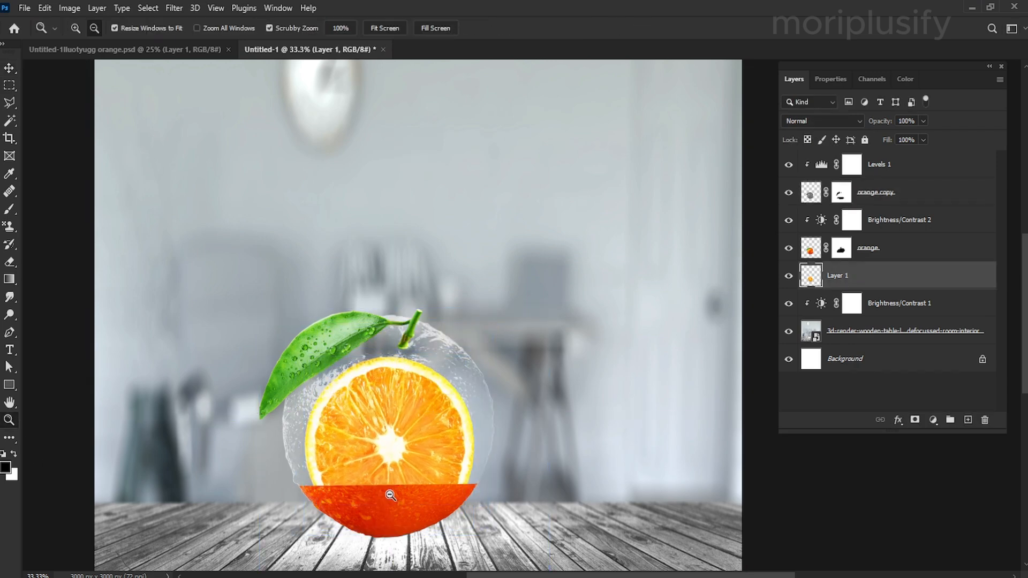
drag(389, 494, 432, 485)
click(9, 69)
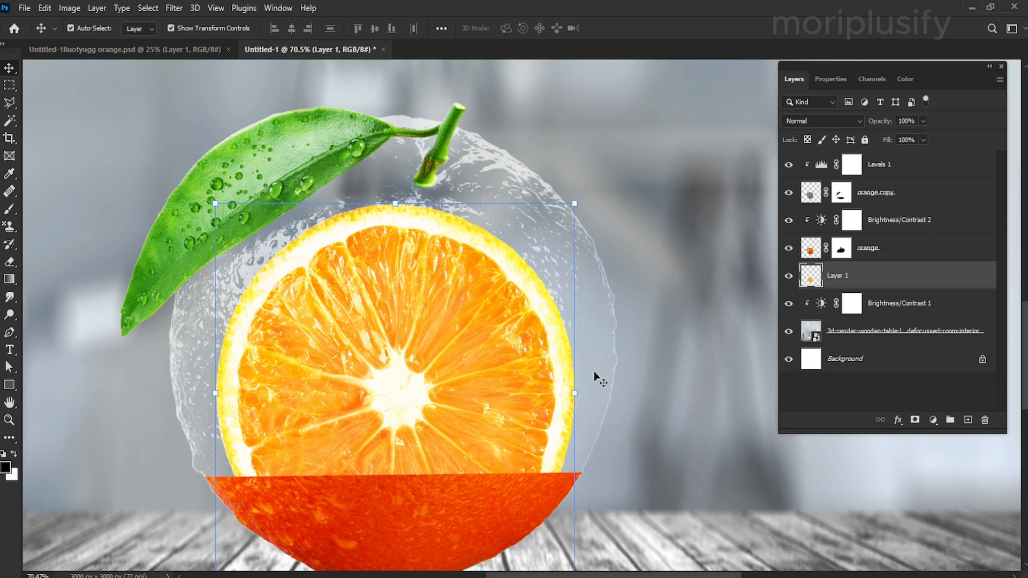
Shift the orange slice up within the fruit and move Layer 1 to the top of the layer stack.
key(ctrl)
key(ctrl+t)
drag(491, 314, 446, 279)
key(Return)
drag(911, 276, 910, 160)
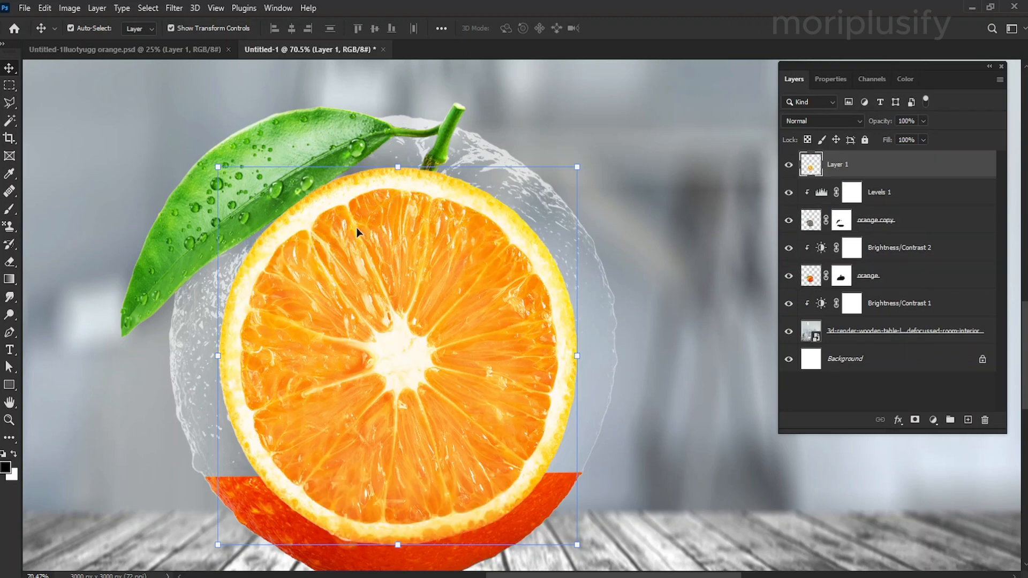
Transform the slice into a flat ellipse over the solid portion's cut edge, at 108.38% width and 20.78% height.
drag(214, 355, 170, 349)
drag(577, 355, 615, 339)
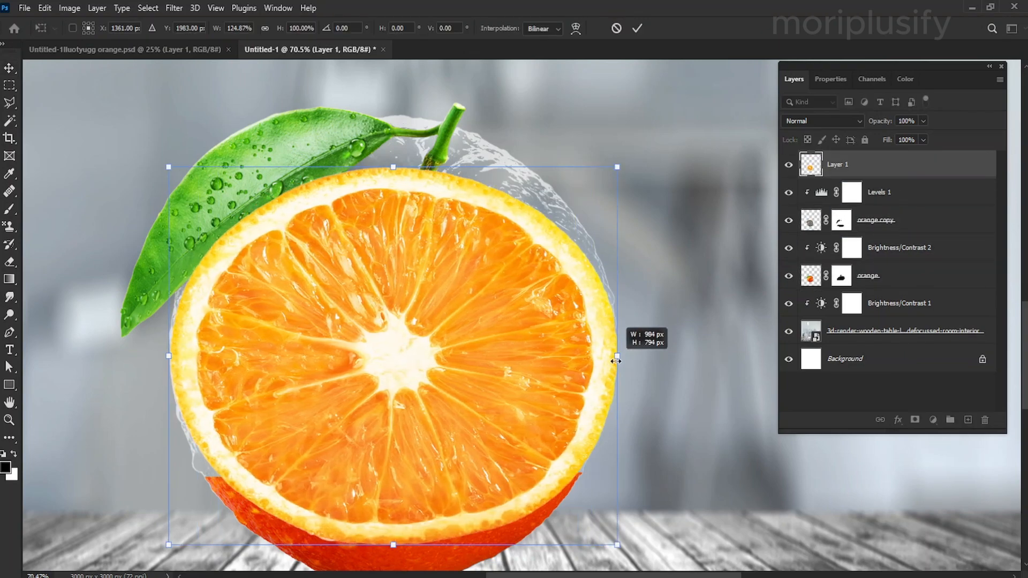
drag(393, 167, 397, 335)
drag(392, 545, 393, 462)
drag(393, 423, 394, 462)
drag(393, 371, 393, 424)
drag(171, 463, 199, 463)
drag(615, 462, 587, 462)
drag(335, 455, 336, 461)
drag(586, 468, 585, 467)
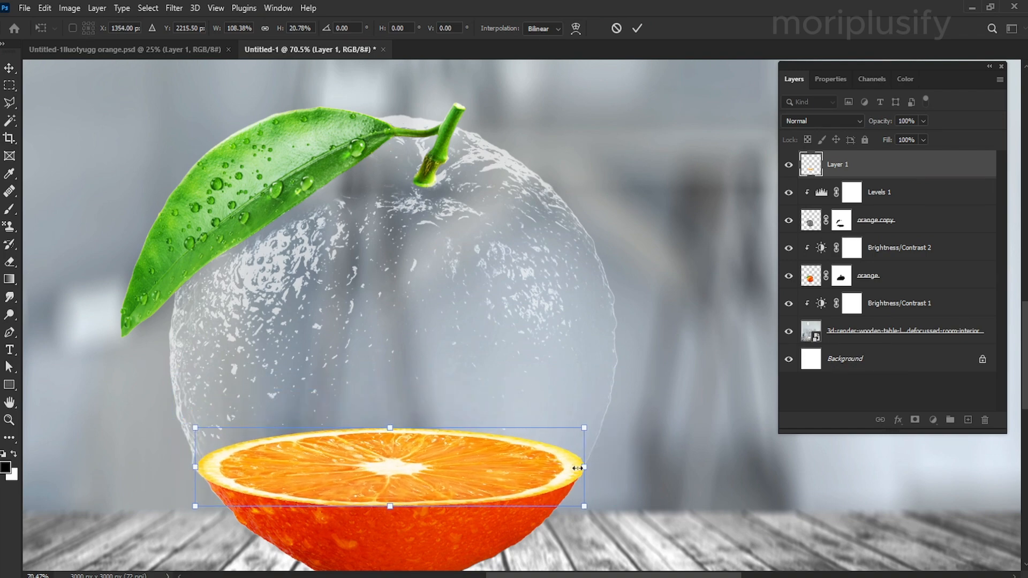
Fine-tune the flattened slice's width and height so both ends meet the fruit's outline, and apply the transform.
click(10, 420)
drag(181, 508, 245, 503)
key(v)
drag(237, 375, 250, 412)
drag(547, 576, 574, 576)
drag(709, 232, 712, 240)
drag(539, 575, 634, 575)
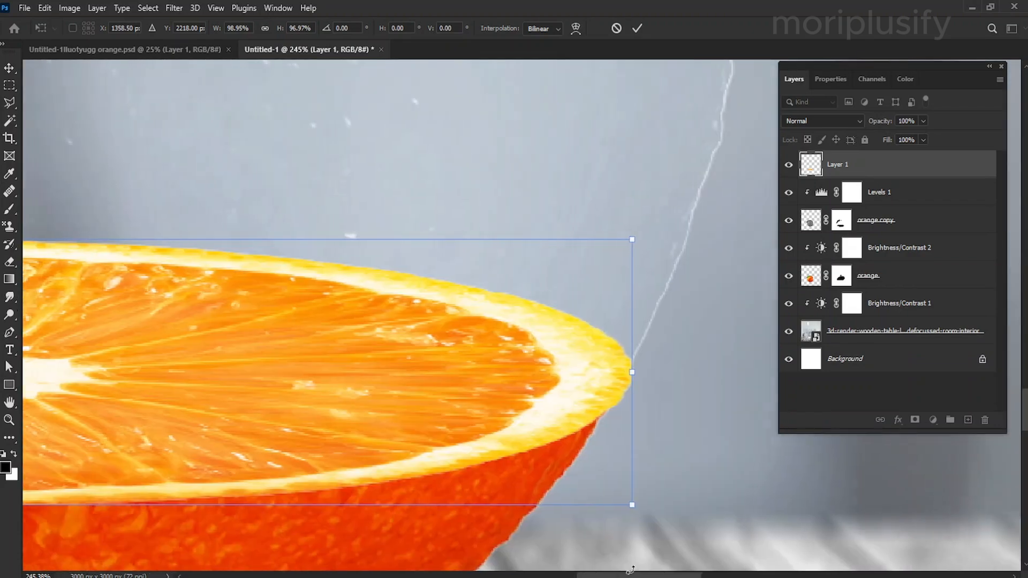
drag(628, 373, 624, 375)
click(690, 418)
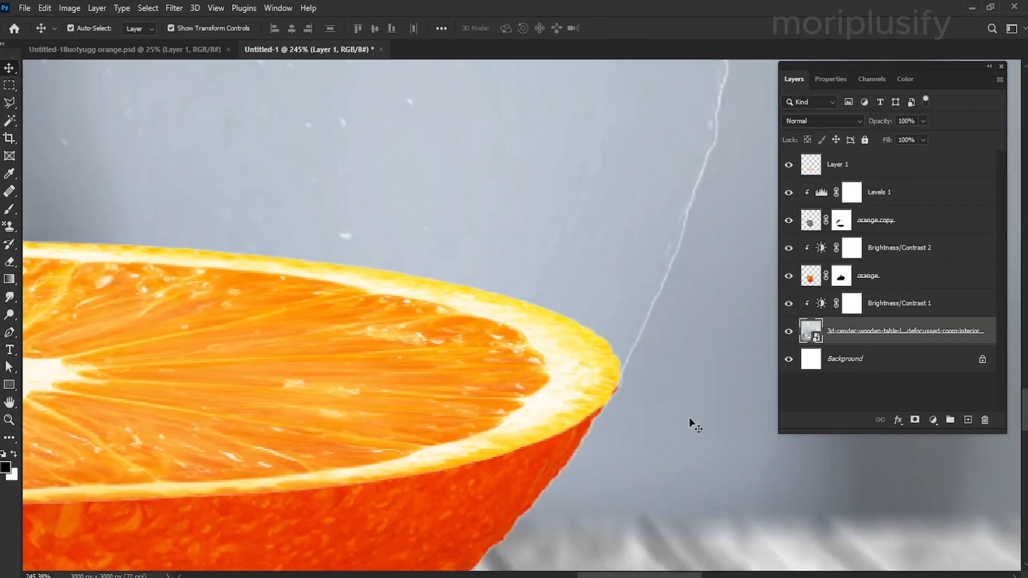
Extend the slice's lower rim downward to 103.75% height over the orange peel and apply the transform.
click(448, 397)
key(ctrl+t)
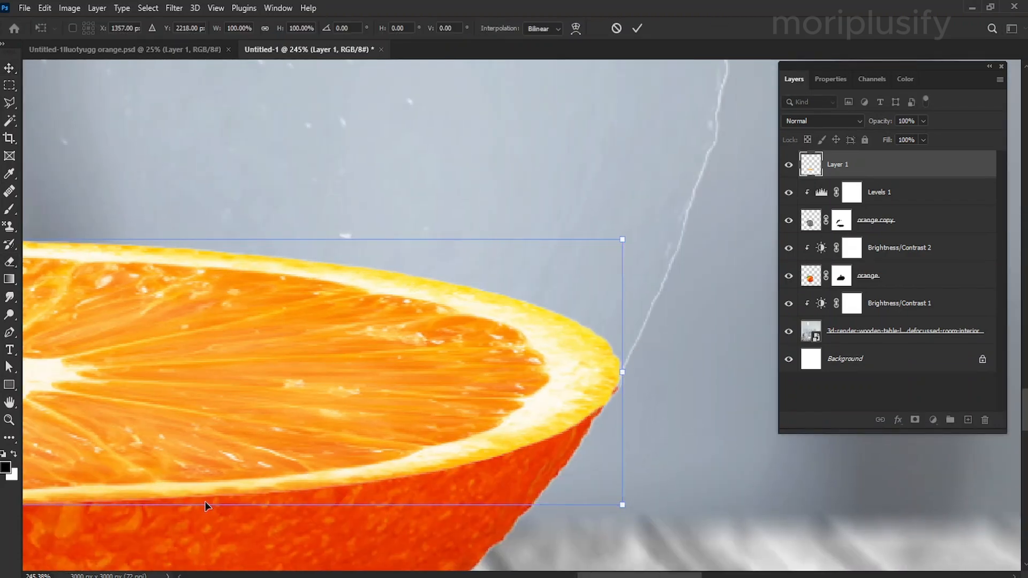
scroll(207, 505, left, 4)
scroll(161, 505, right, 2)
drag(68, 505, 70, 515)
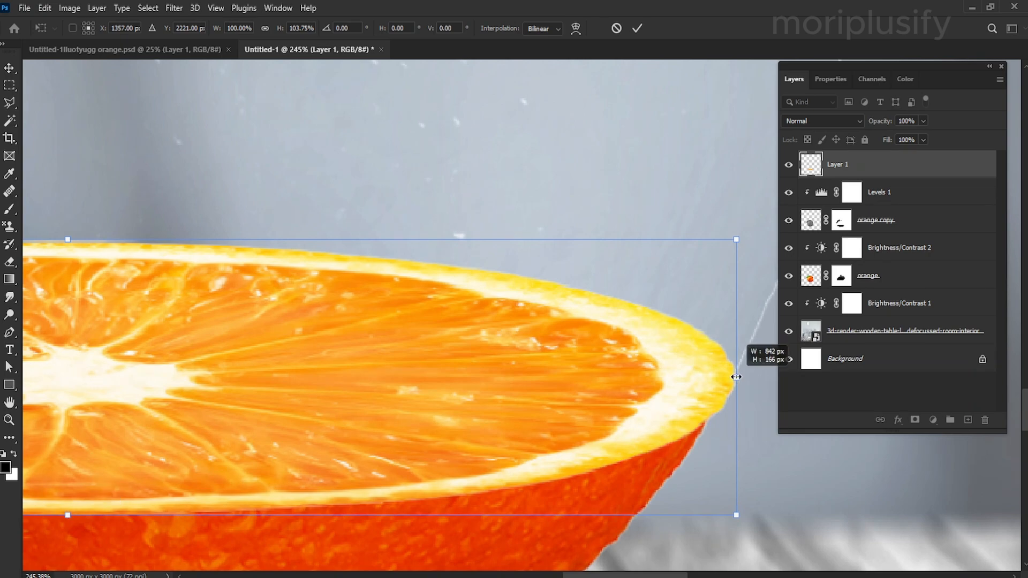
key(Return)
Add a layer mask to Layer 1 and erase the slice's overhanging rim at the fruit's sides with an 89 px eraser.
key(z)
drag(493, 351, 424, 259)
drag(676, 435, 745, 435)
click(914, 420)
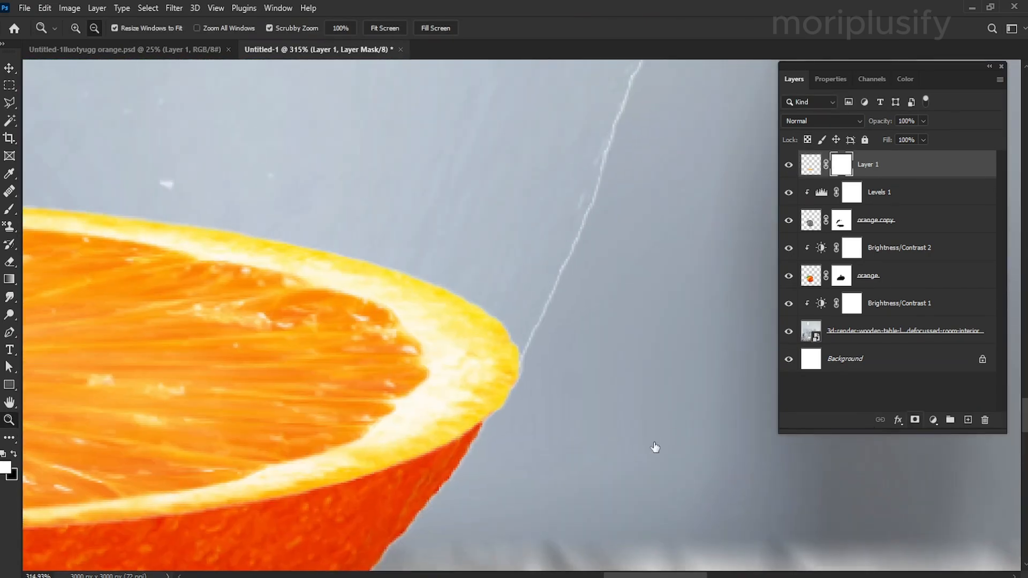
key(e)
right_click(557, 459)
drag(686, 372, 695, 372)
key(Return)
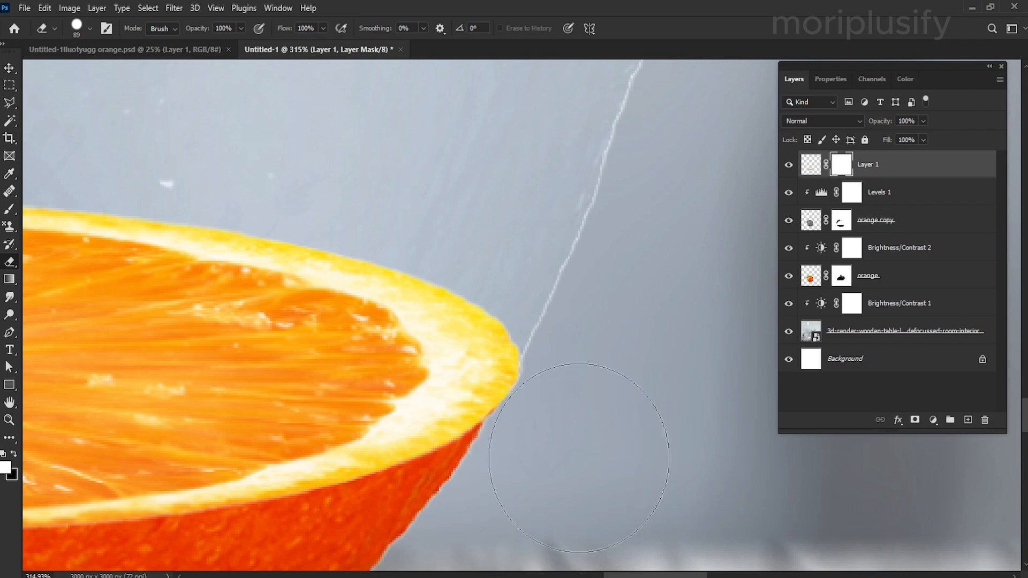
drag(576, 459, 535, 504)
drag(628, 576, 488, 575)
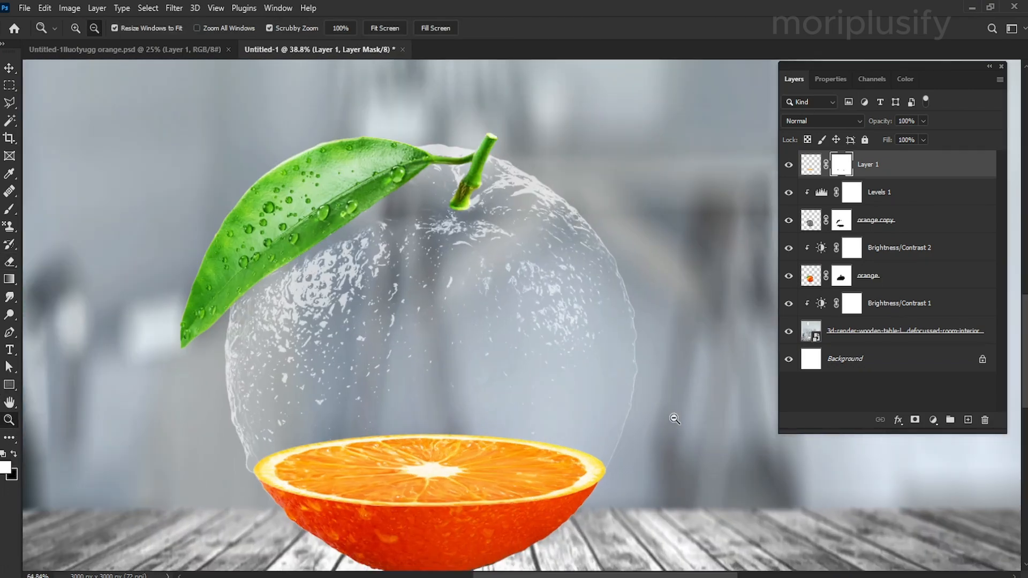
Narrow the slice to 99.88% width so its end meets the transparent fruit's outline, and apply the transform.
key(v)
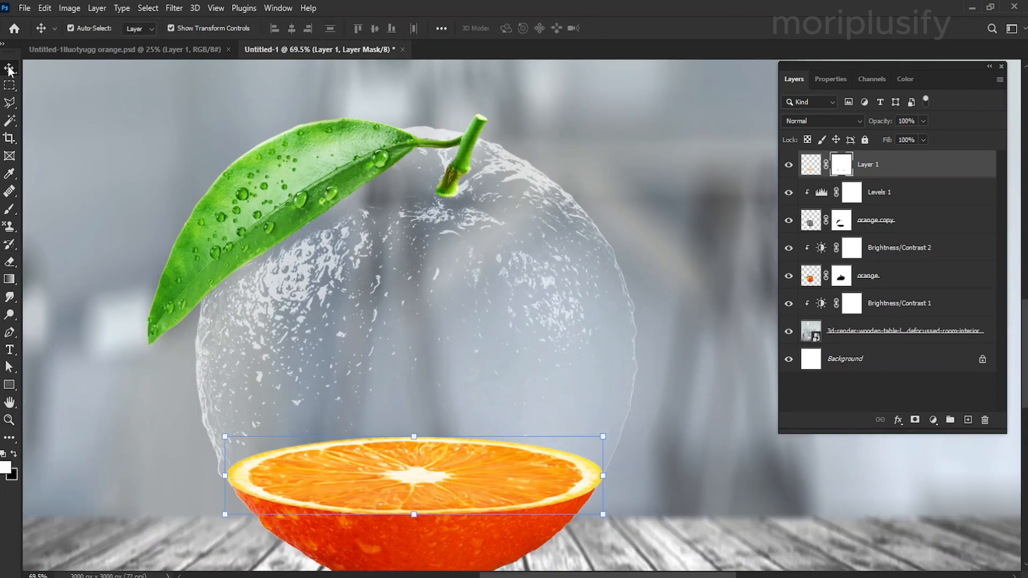
drag(602, 476, 670, 493)
click(9, 420)
key(v)
drag(637, 418, 633, 422)
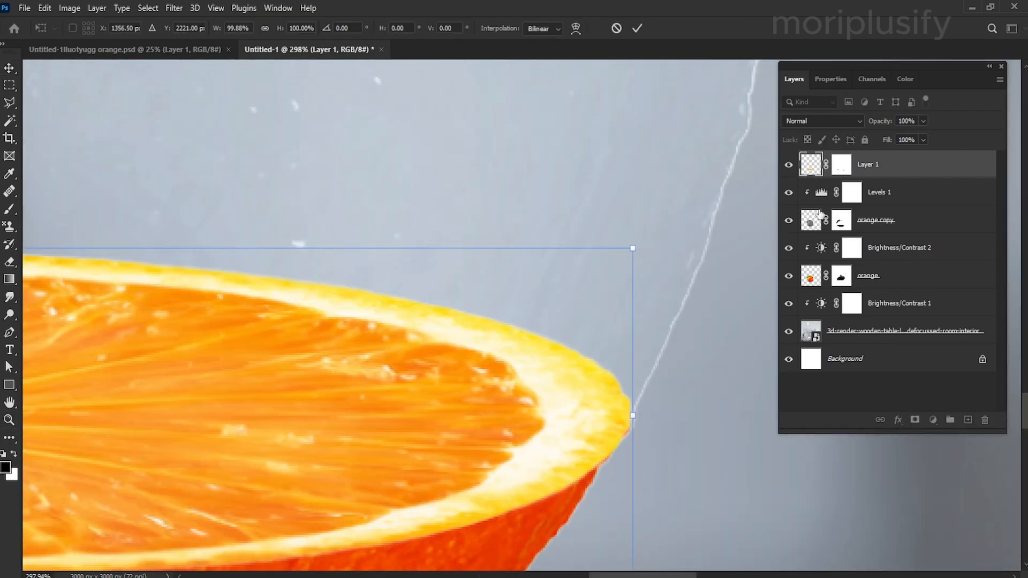
key(Return)
click(11, 261)
right_click(537, 338)
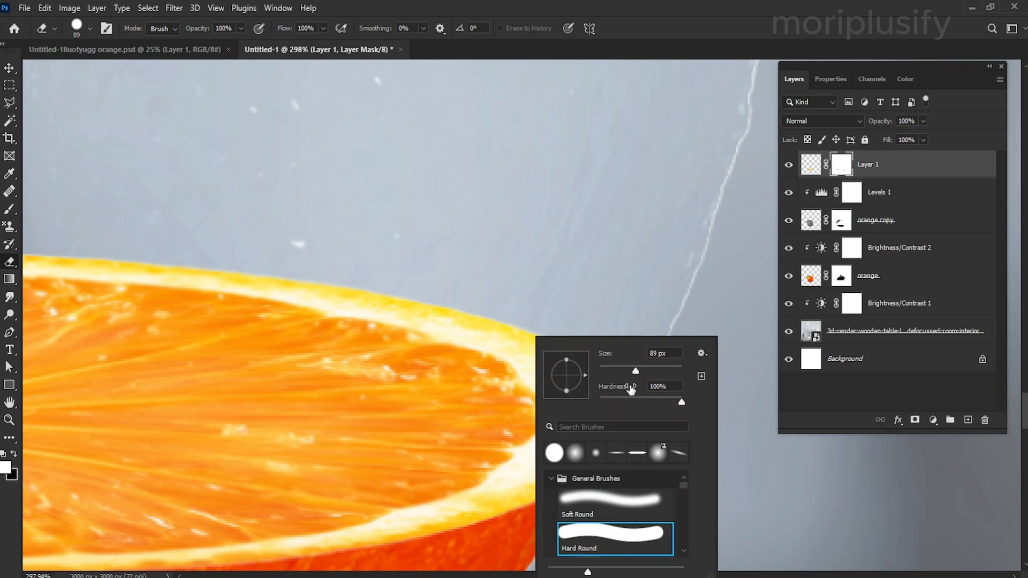
click(503, 416)
click(12, 216)
right_click(536, 337)
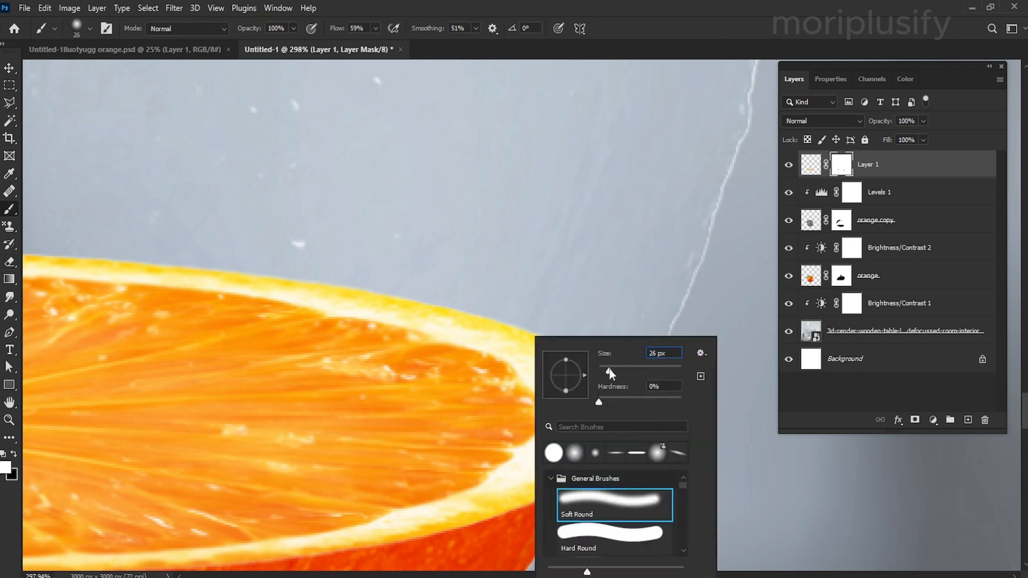
click(519, 353)
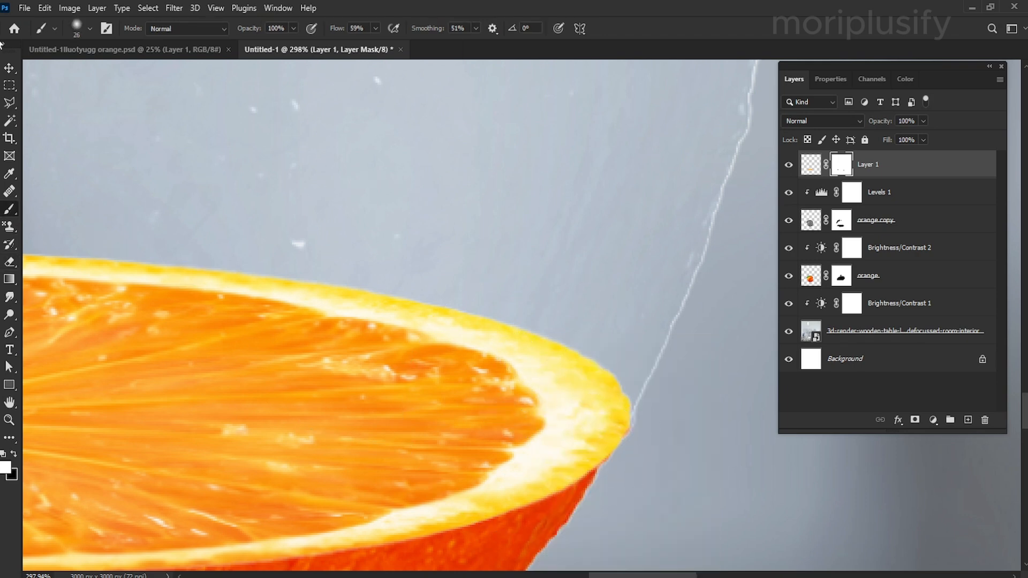
Stretch the slice slightly wider so its end meets the transparent fruit's outline, and apply the transform.
key(ctrl+t)
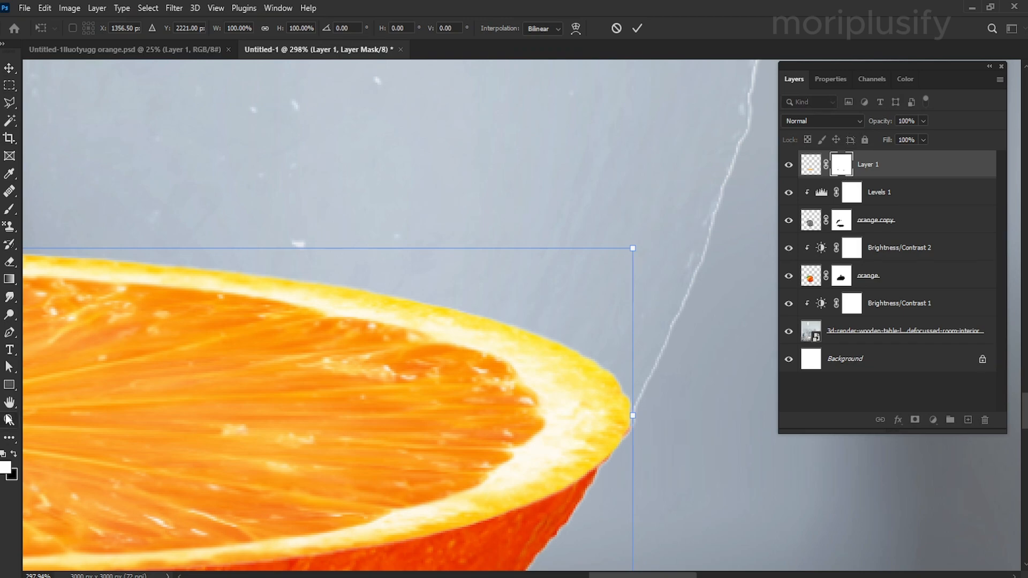
click(8, 419)
drag(458, 415, 605, 434)
key(v)
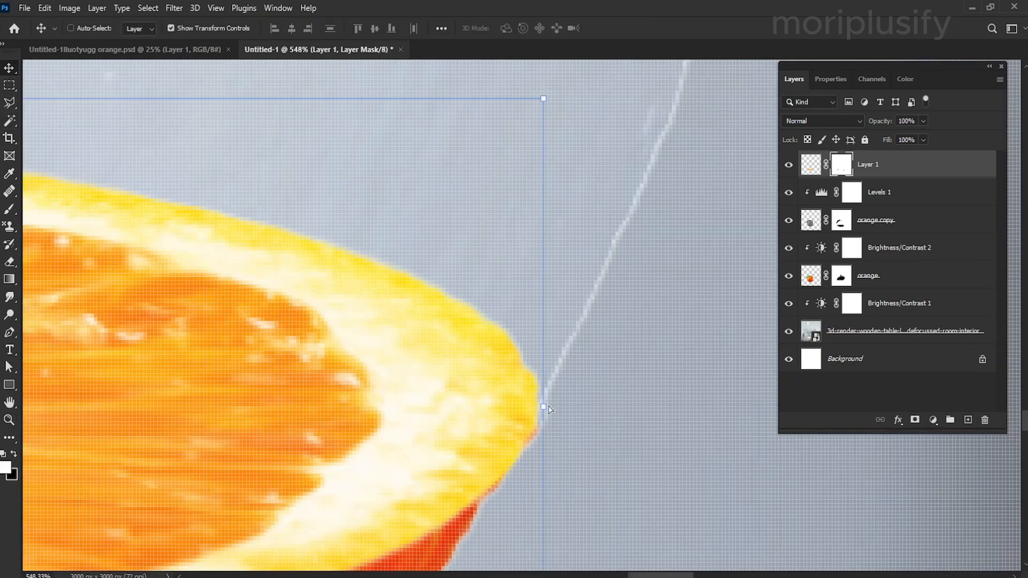
drag(544, 407, 546, 410)
key(Return)
key(z)
drag(461, 360, 480, 376)
click(8, 68)
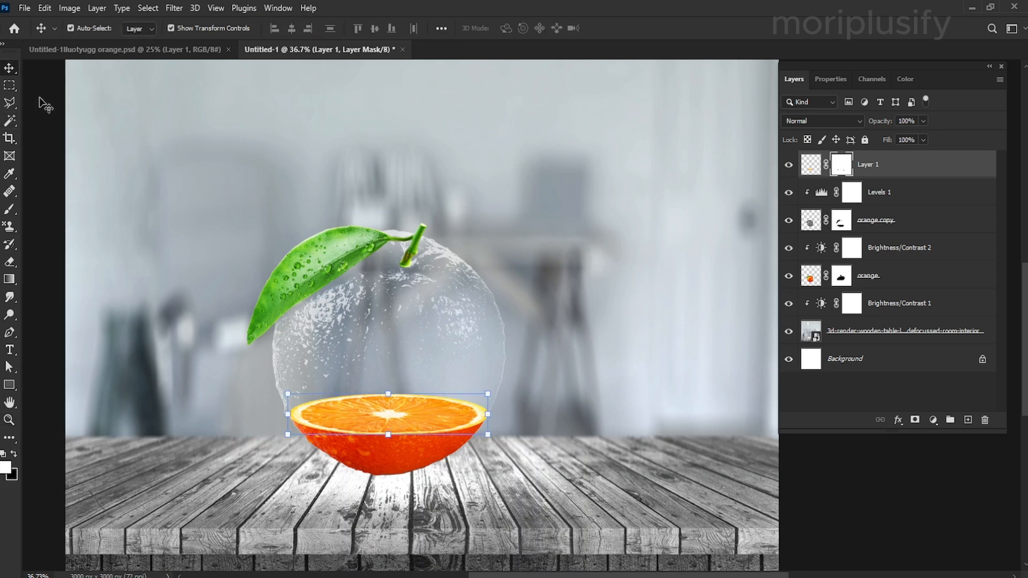
Place the blue water-drop image above Layer 1 in Multiply mode, scaled to 22.70% by 22.43% over the fruit's body.
click(682, 330)
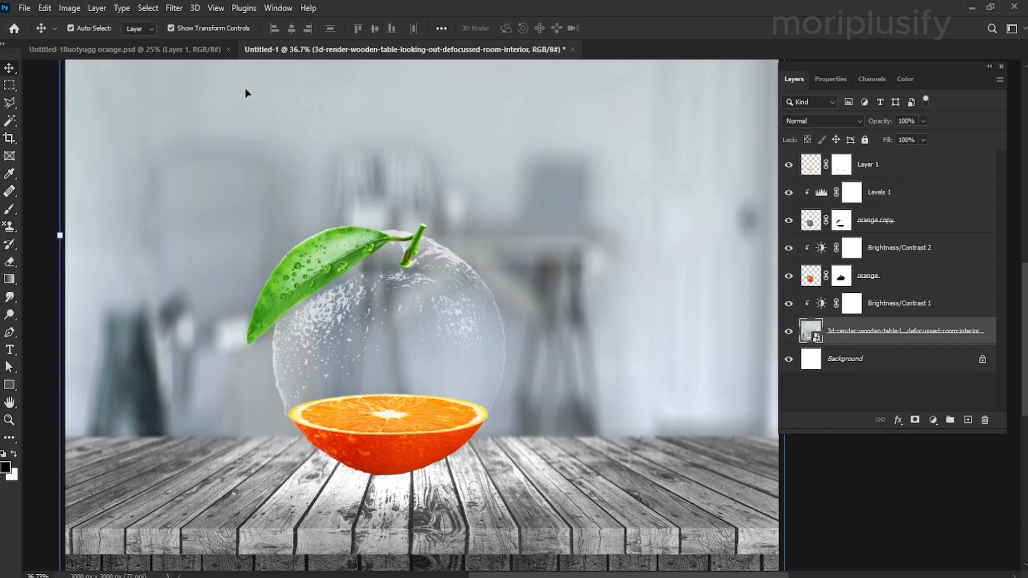
click(943, 169)
click(125, 49)
drag(425, 292, 401, 387)
drag(592, 256, 522, 278)
drag(501, 399, 490, 372)
drag(513, 268, 505, 273)
drag(482, 329, 513, 360)
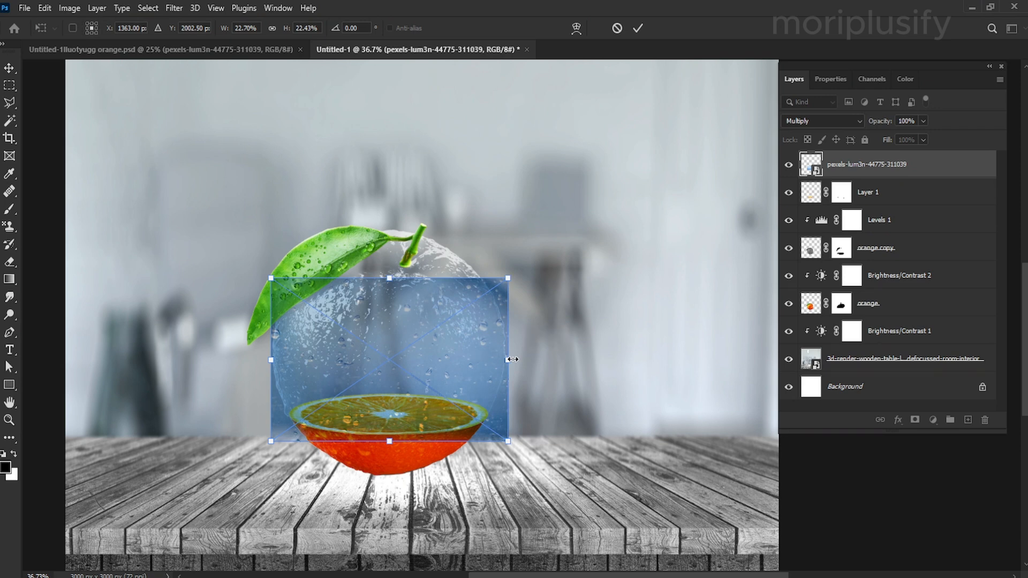
click(637, 30)
Move the water-drop image directly below the orange copy layer and mask it with the orange copy's outline.
drag(873, 166, 869, 260)
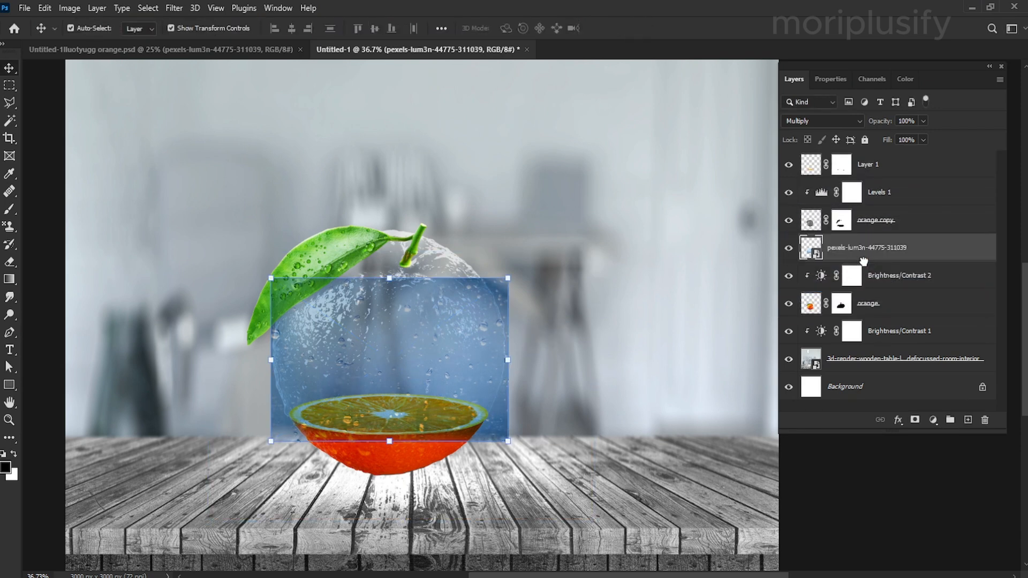
ctrl+click(809, 222)
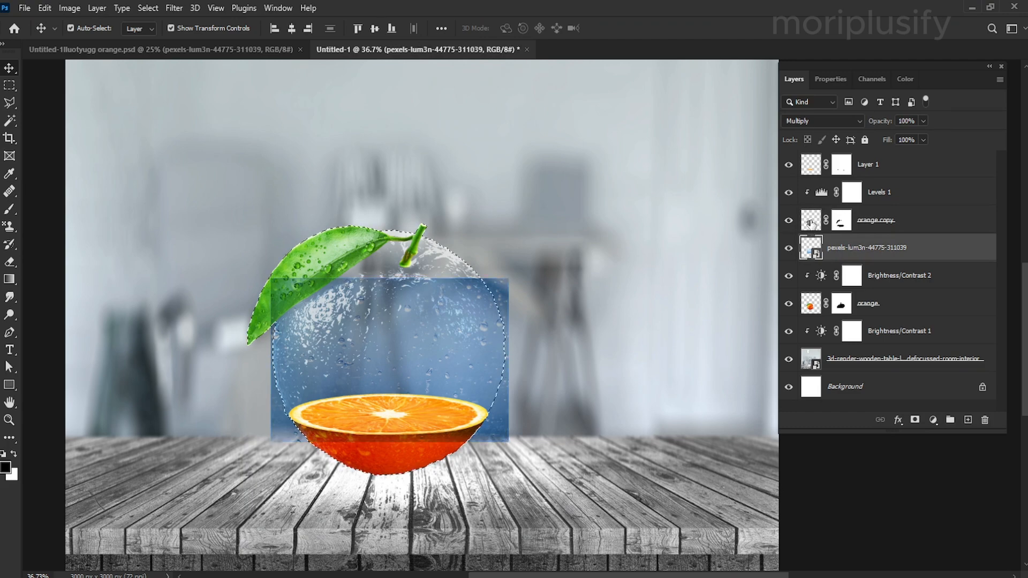
click(916, 421)
Erase the water-drop image from the leaf on its layer mask with an 83 px hard eraser.
click(9, 420)
click(404, 288)
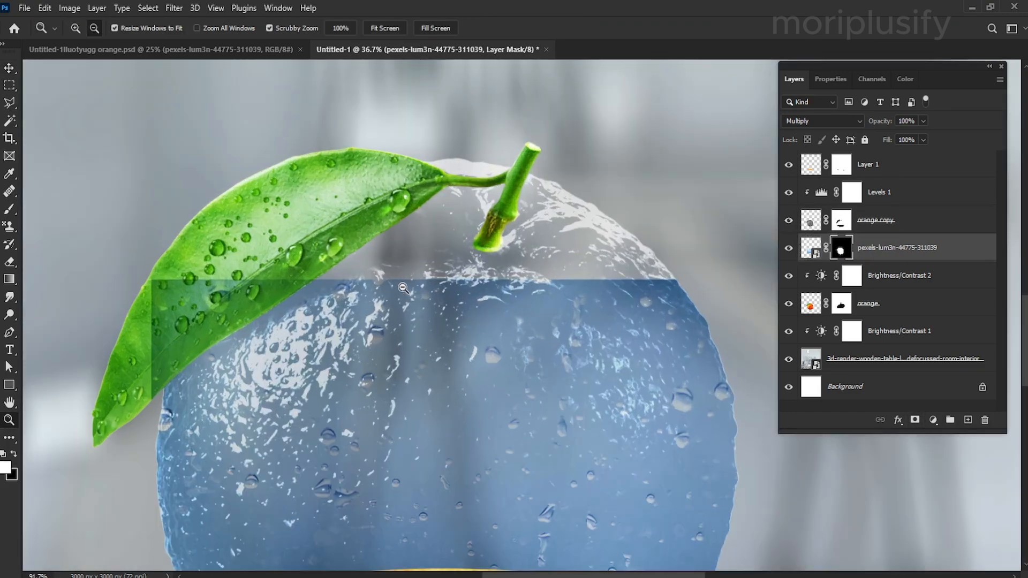
drag(404, 288, 406, 288)
click(9, 262)
right_click(191, 267)
mouse_move(166, 279)
mouse_down()
mouse_move(277, 252)
mouse_move(192, 310)
mouse_move(128, 390)
mouse_move(178, 346)
mouse_move(277, 290)
mouse_move(161, 341)
mouse_up()
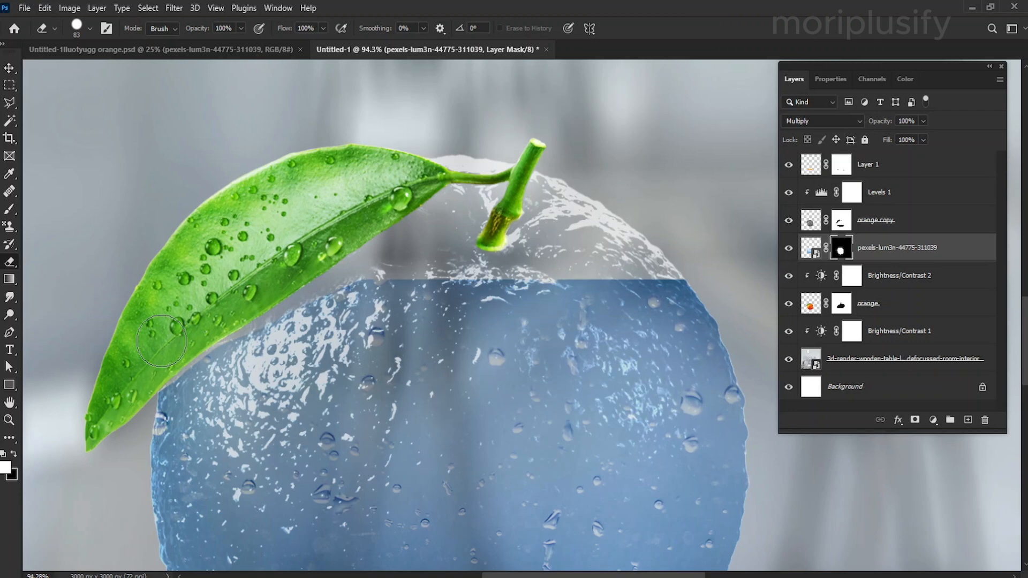
click(9, 421)
drag(281, 330, 214, 356)
drag(384, 492, 399, 491)
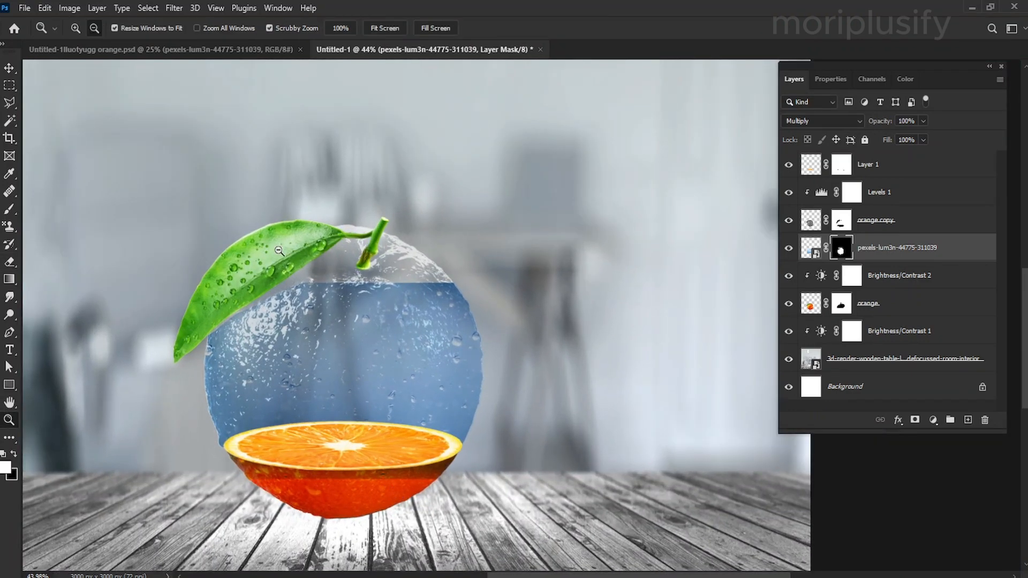
Bring the fresh-water-texture image into the composition and scale it to 76.52% width and 85.26% height over the fruit.
key(ctrl+Tab)
key(v)
drag(546, 128, 539, 115)
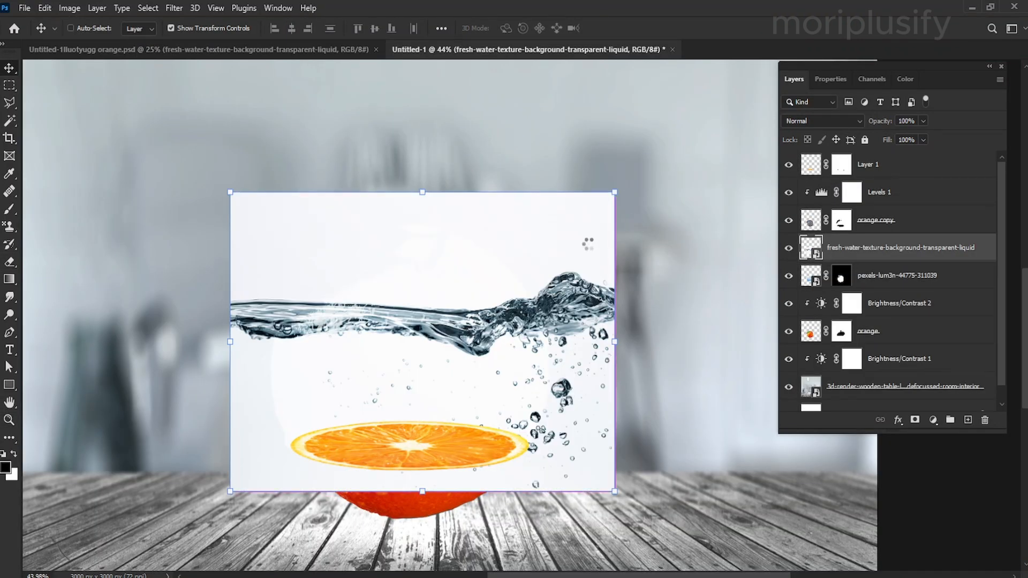
drag(614, 193, 568, 263)
drag(530, 326, 520, 347)
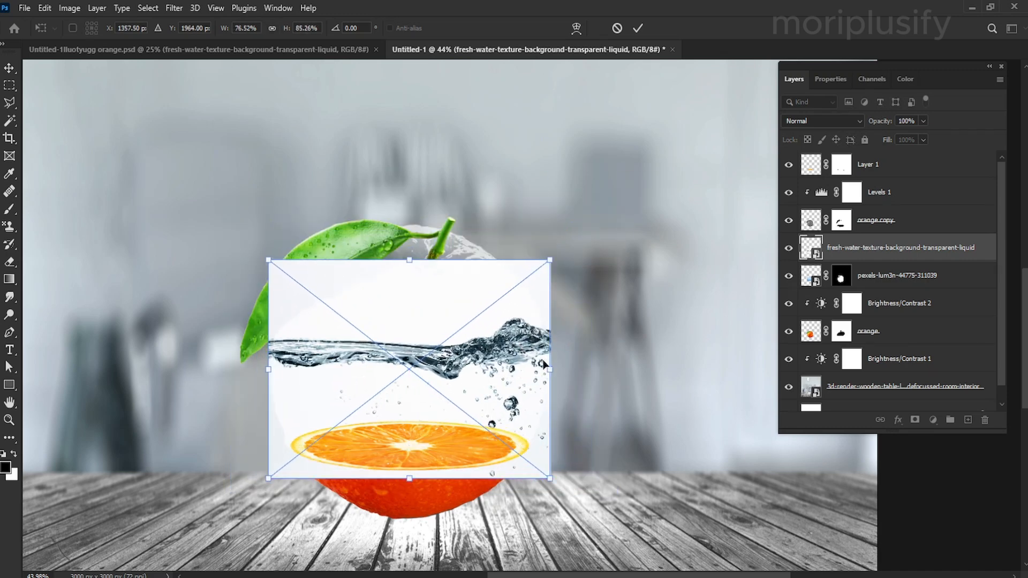
click(636, 27)
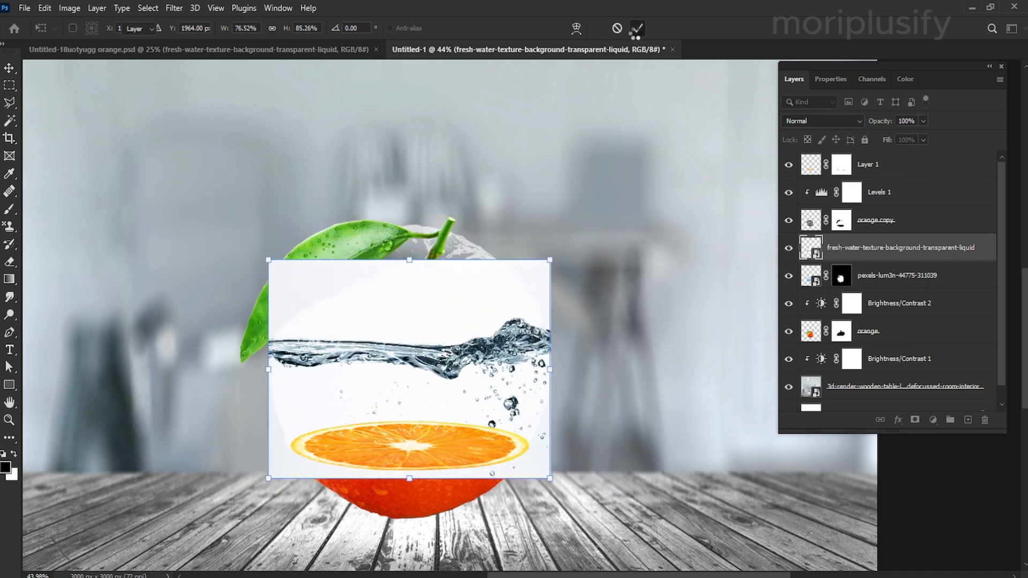
Mask the fresh-water-texture layer with the orange copy's outline and move it below the water-drop image.
ctrl+click(811, 220)
click(915, 420)
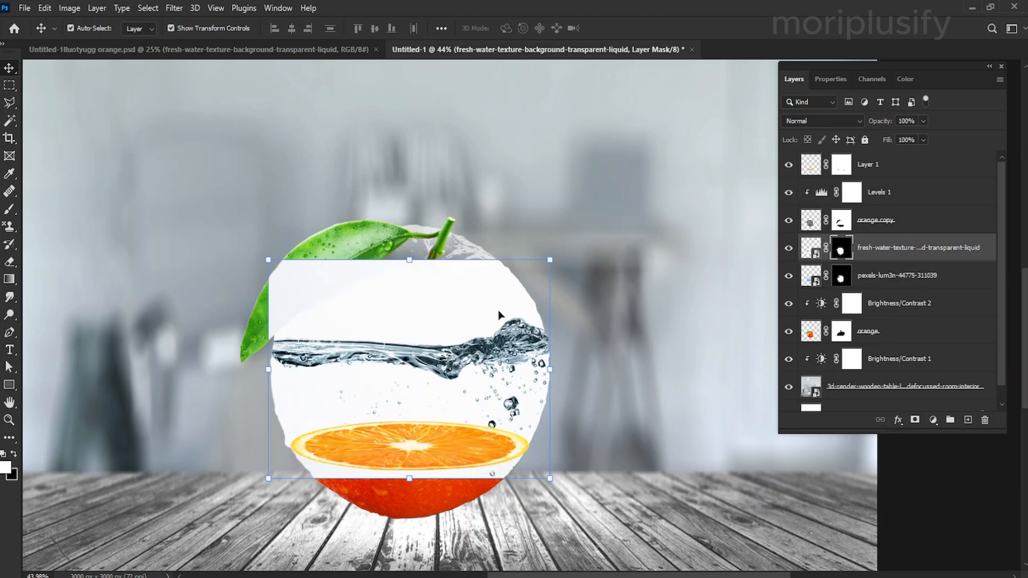
key(ctrl+space)
drag(432, 406, 525, 505)
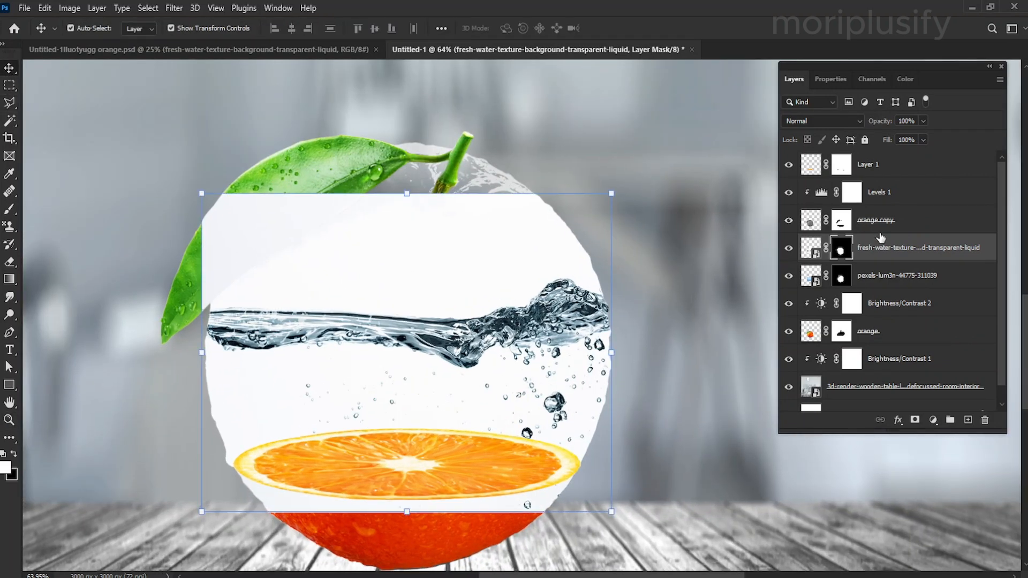
drag(880, 238, 872, 285)
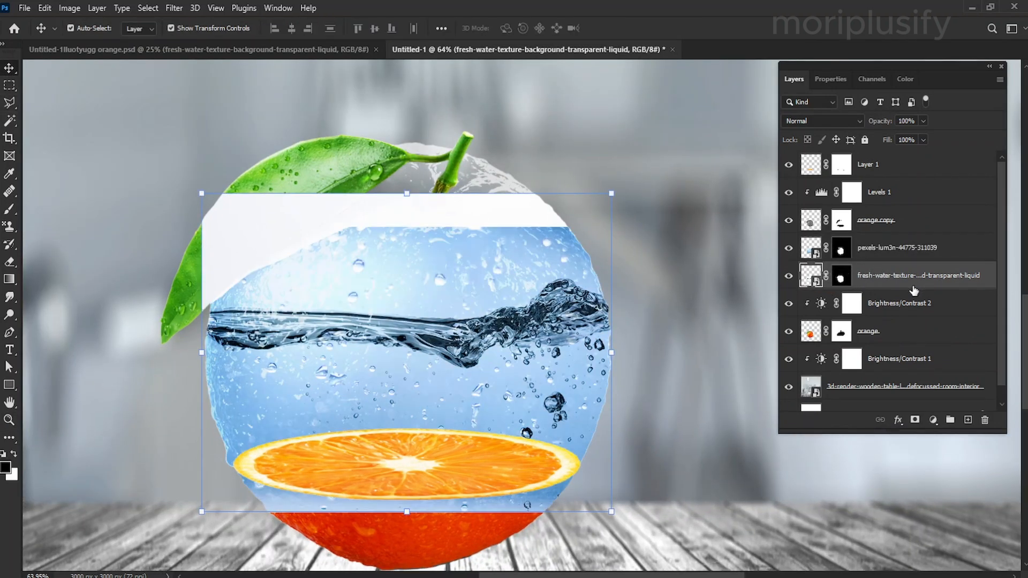
Erase the fresh-water texture from the leaf and both water images from the peel under the slice, on their masks.
click(10, 264)
click(841, 276)
key(x)
mouse_move(263, 220)
mouse_down()
mouse_move(234, 218)
mouse_move(186, 296)
mouse_up()
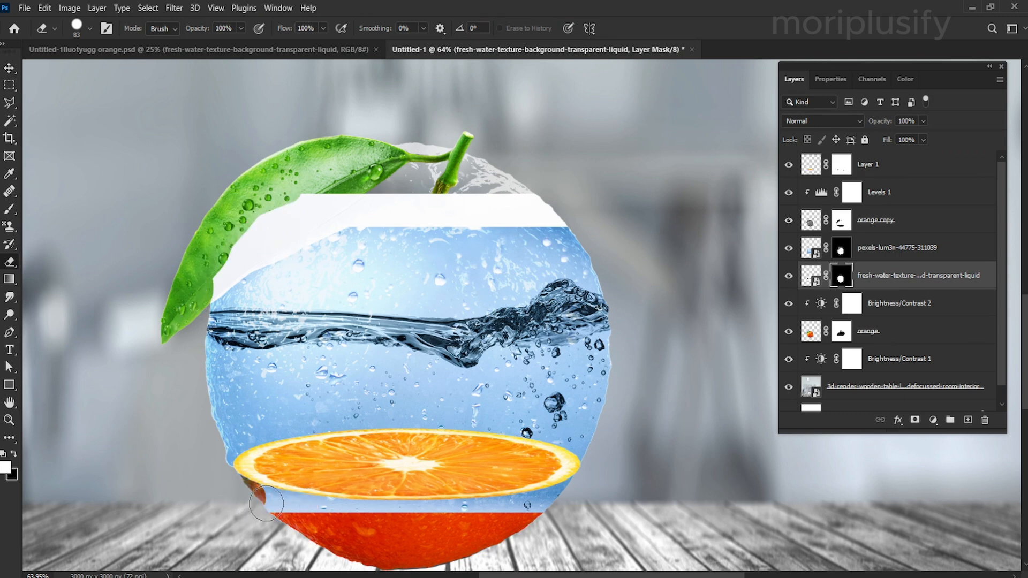
mouse_move(267, 504)
mouse_down()
mouse_move(441, 513)
mouse_move(584, 487)
mouse_up()
click(849, 256)
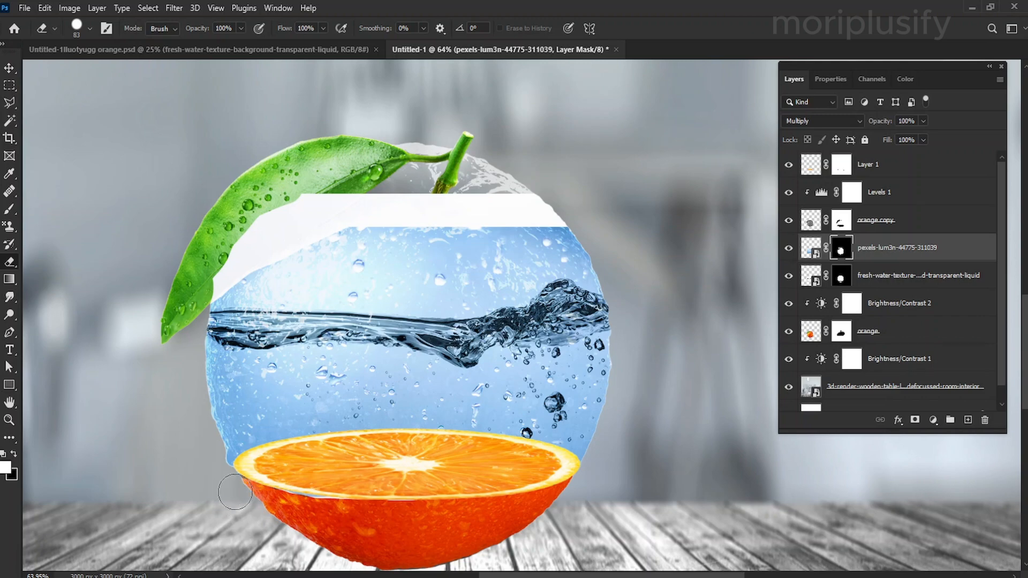
Warp Layer 1's slice, pulling its lower rim down over the gap above the peel and its left end slightly inward.
click(809, 166)
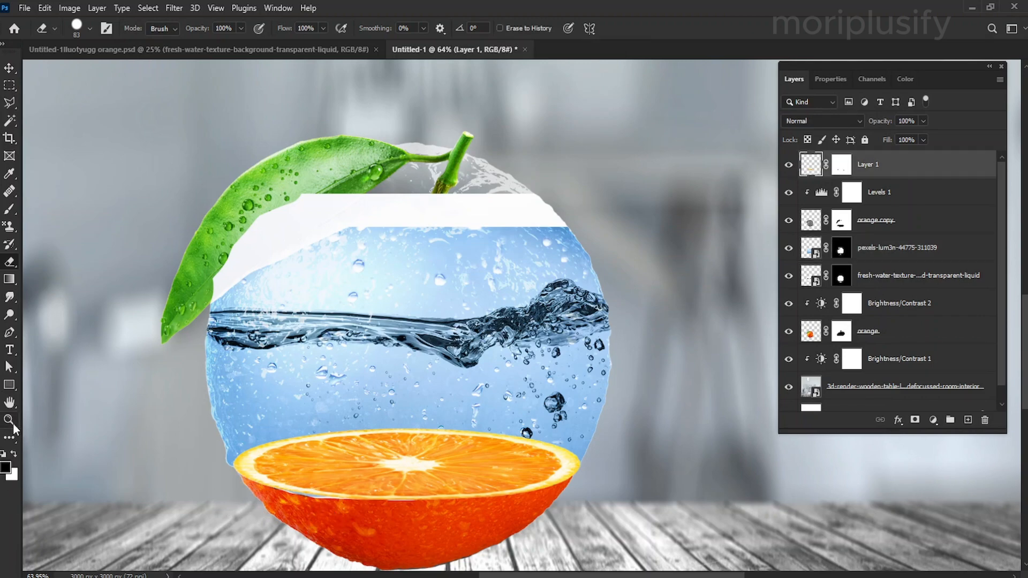
key(z)
drag(341, 514, 397, 516)
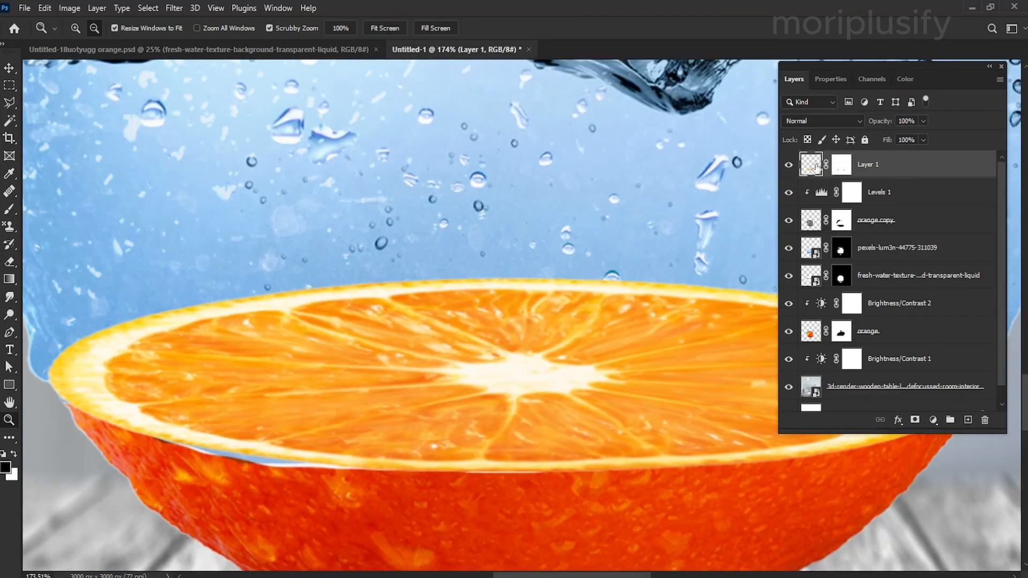
click(788, 164)
click(788, 165)
click(57, 194)
drag(36, 153, 131, 179)
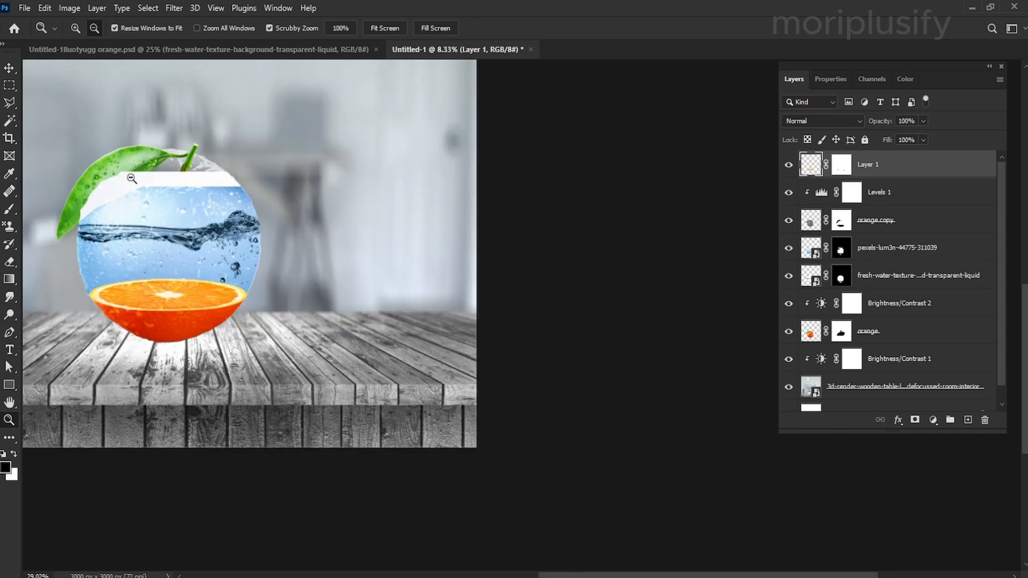
drag(93, 268, 246, 446)
click(10, 68)
key(ctrl+t)
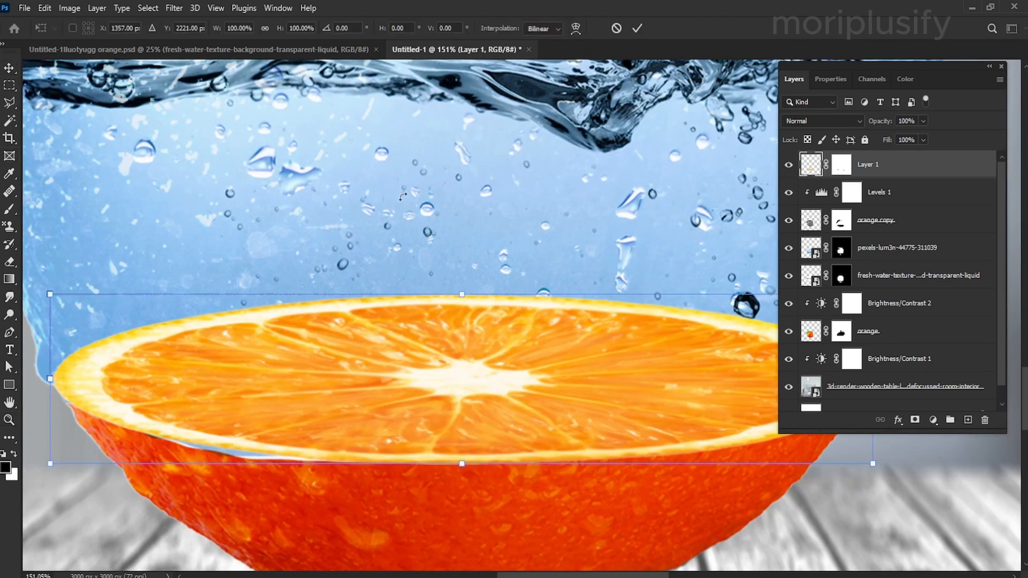
click(575, 28)
drag(324, 464, 315, 498)
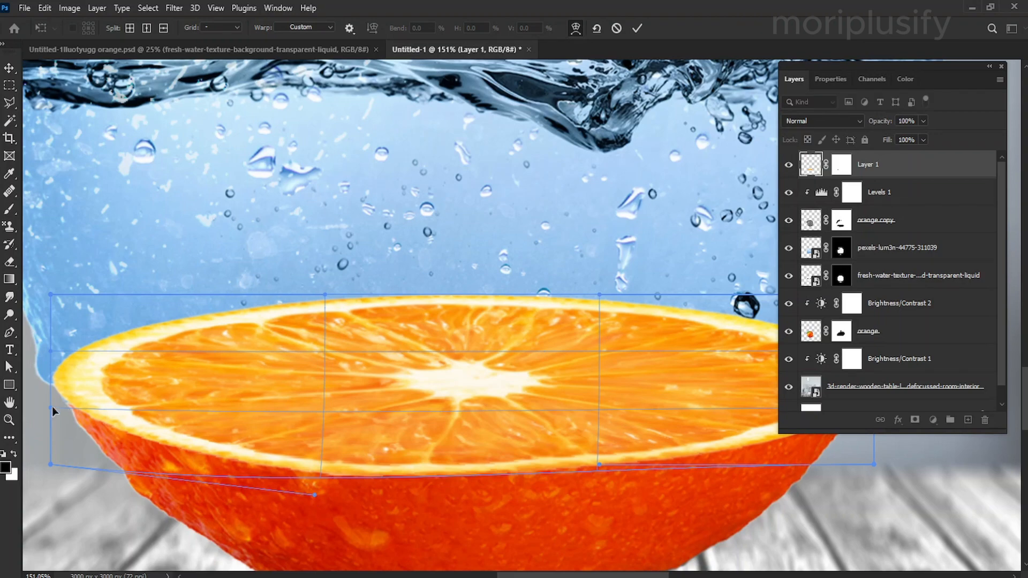
drag(51, 407, 58, 419)
drag(54, 355, 60, 361)
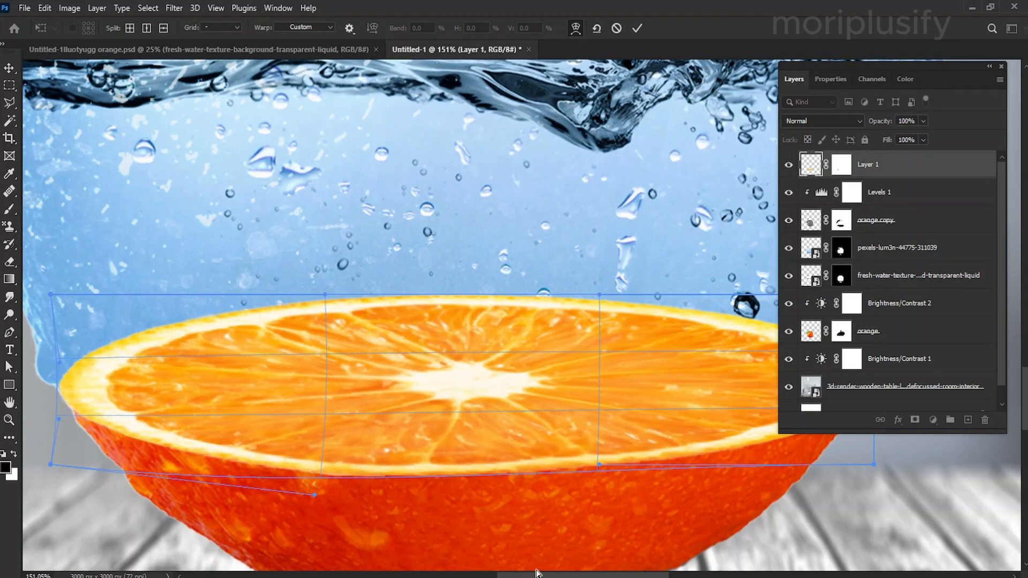
Warp the slice's right end slightly inward to follow the peel's outline, and apply the warp.
drag(537, 574, 580, 574)
drag(628, 408, 625, 411)
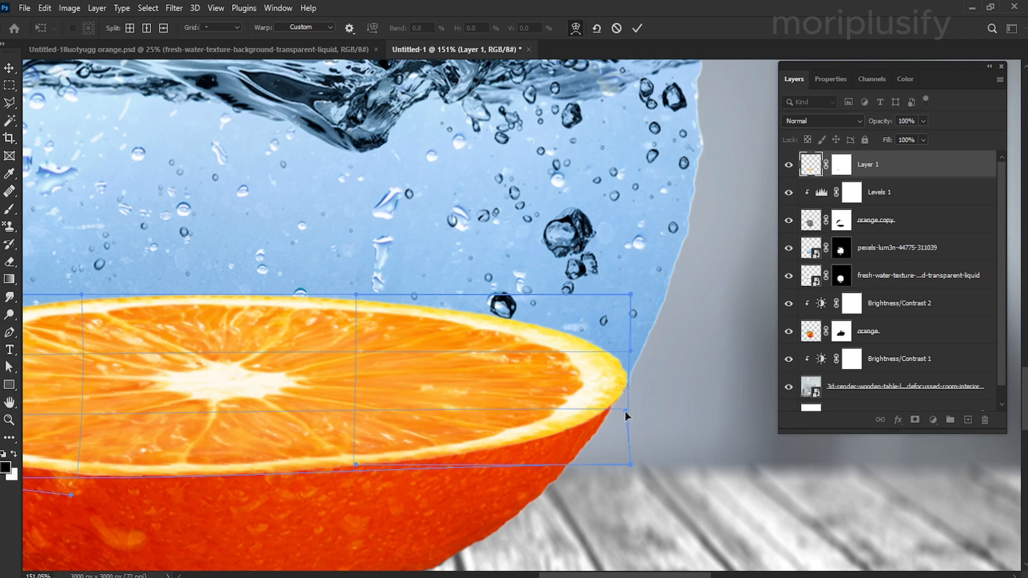
click(638, 29)
Erase the white area above the wave on the fresh-water-texture layer's mask.
click(9, 421)
drag(375, 394, 354, 285)
key(v)
click(842, 277)
click(8, 261)
mouse_move(252, 252)
mouse_down()
mouse_move(389, 218)
mouse_move(464, 221)
mouse_move(549, 268)
mouse_move(275, 264)
mouse_move(278, 286)
mouse_move(222, 307)
mouse_move(553, 267)
mouse_move(320, 301)
mouse_up()
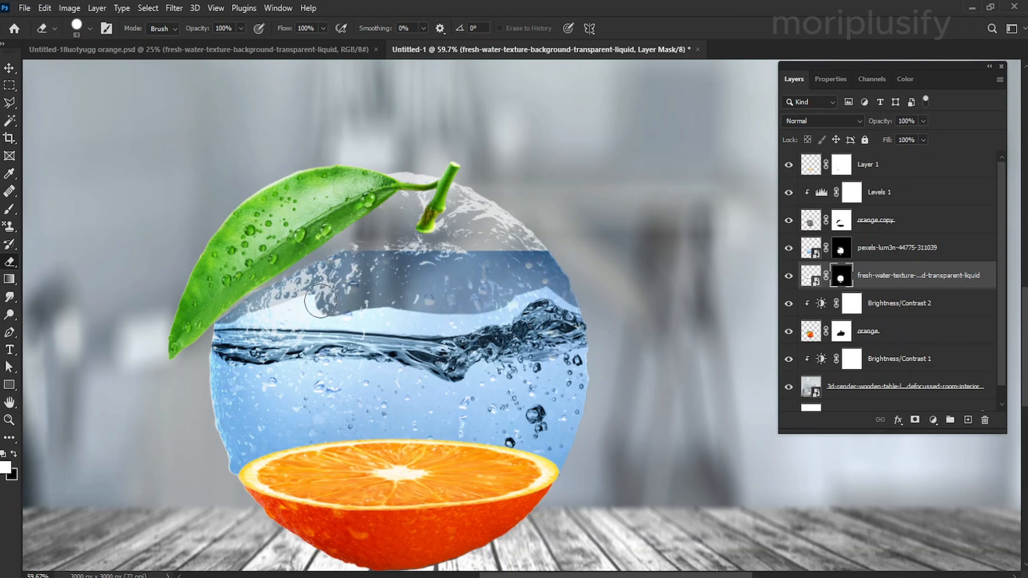
Clean up the remaining white along the wave's upper edge on the same mask with a soft round 83 px eraser.
click(8, 421)
drag(454, 263, 524, 261)
click(9, 262)
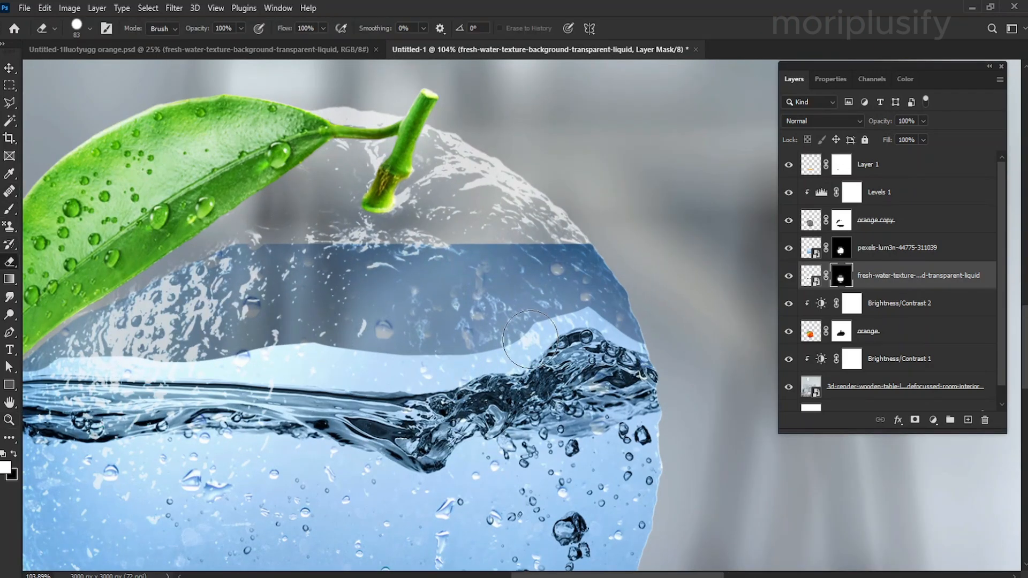
right_click(550, 317)
double_click(624, 481)
drag(640, 318, 668, 334)
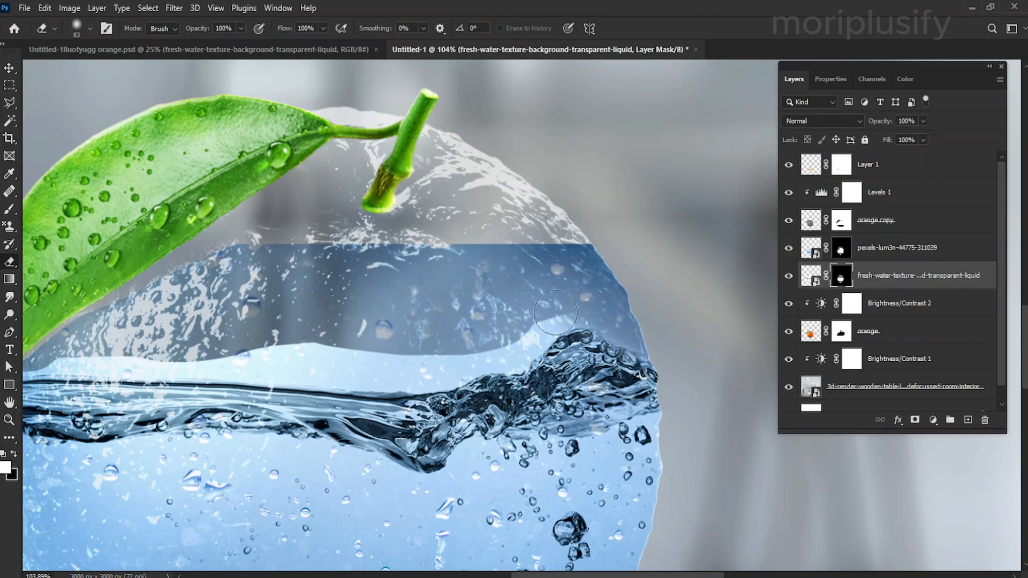
mouse_move(555, 313)
mouse_down()
mouse_move(442, 367)
mouse_move(362, 365)
mouse_move(376, 371)
mouse_move(378, 352)
mouse_move(252, 347)
mouse_move(332, 362)
mouse_move(65, 334)
mouse_move(78, 349)
mouse_move(247, 343)
mouse_move(149, 346)
mouse_up()
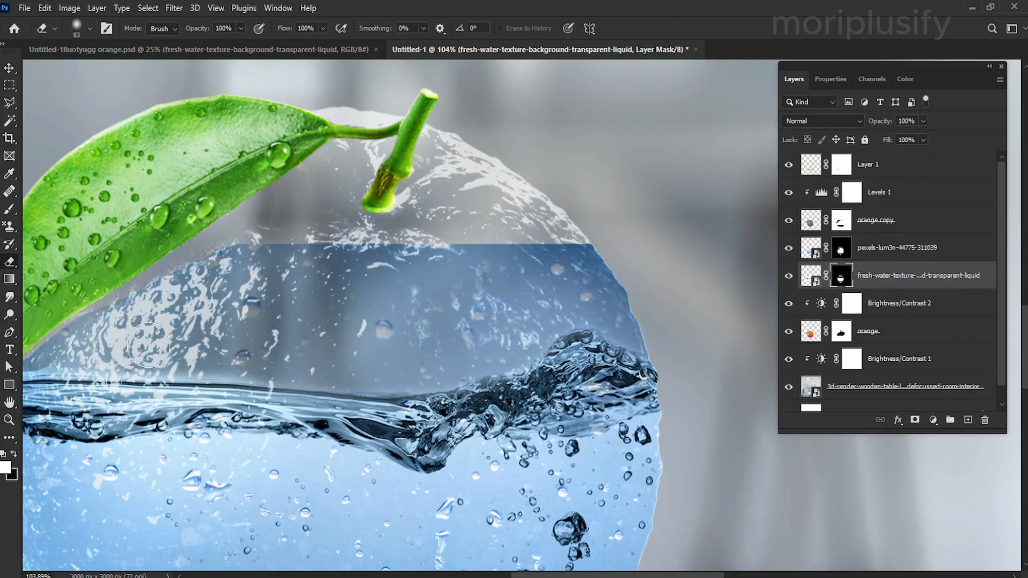
scroll(147, 345, left, 5)
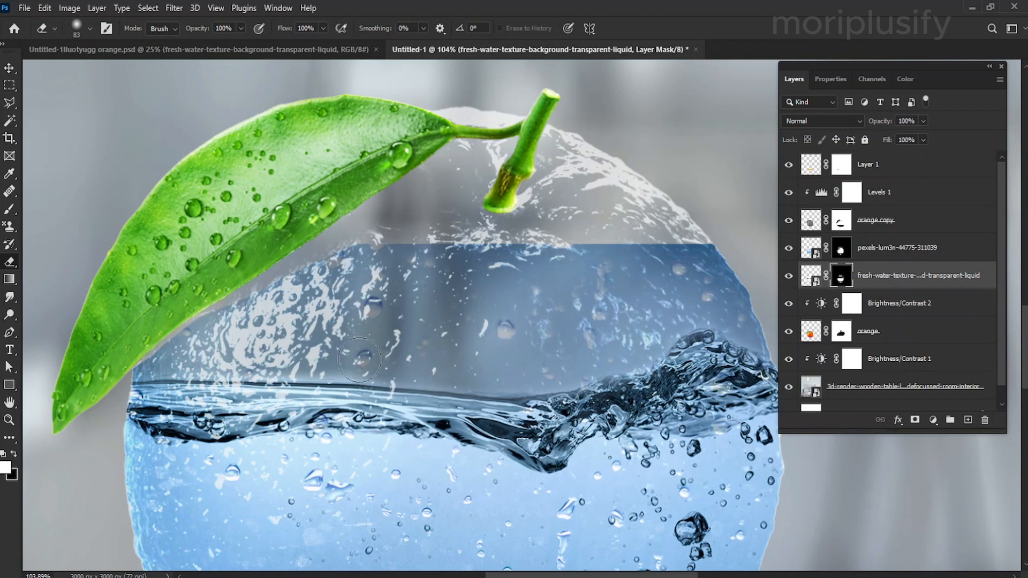
Erase the water-drop image above the waterline on its mask, and hide that layer to check its effect.
click(879, 251)
mouse_move(455, 257)
mouse_down()
mouse_move(616, 267)
mouse_move(742, 315)
mouse_move(461, 364)
mouse_move(241, 356)
mouse_move(386, 316)
mouse_move(439, 257)
mouse_move(444, 267)
mouse_move(324, 336)
mouse_up()
click(9, 420)
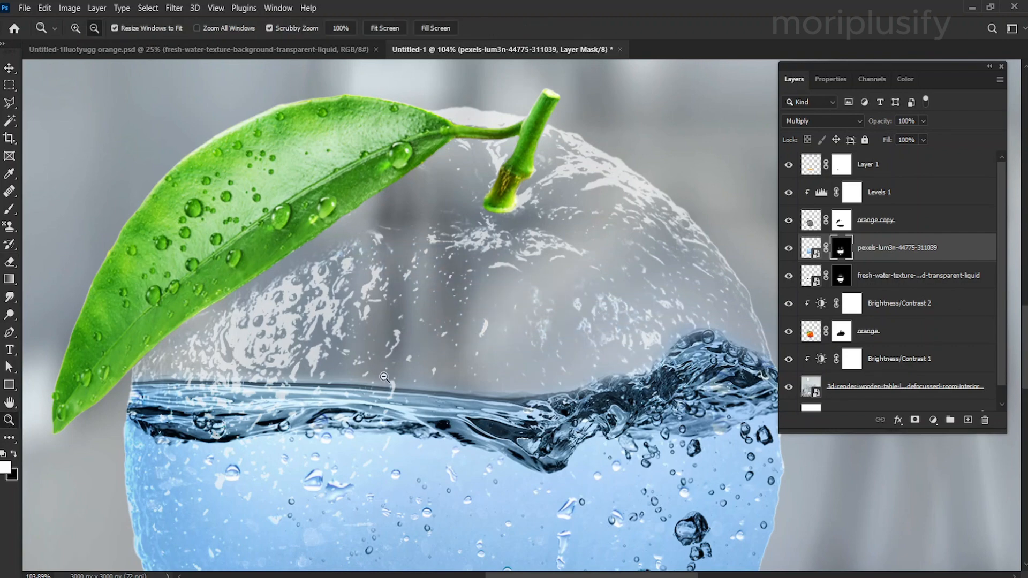
drag(407, 289, 364, 289)
key(v)
click(789, 248)
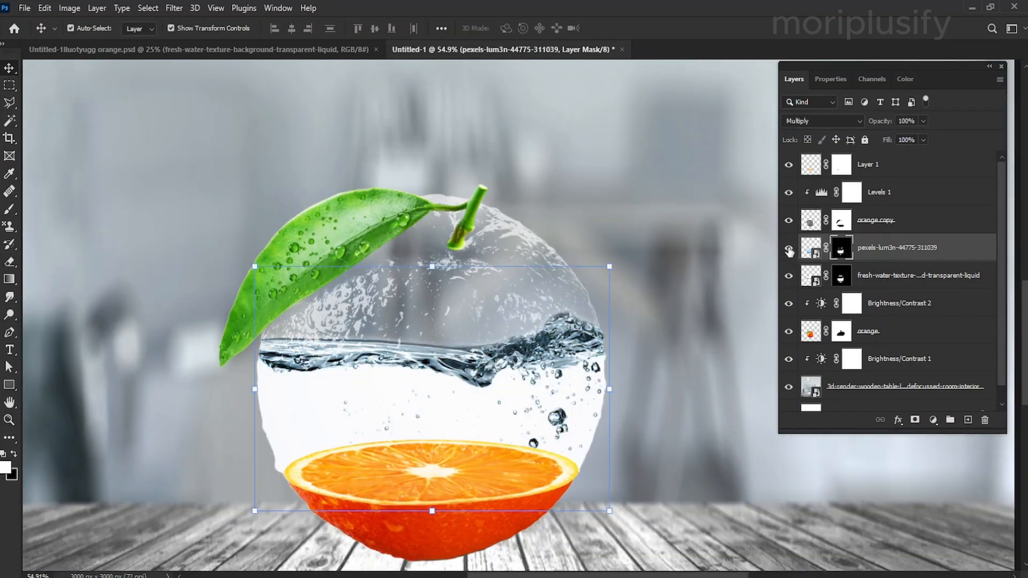
Show the water-drop layer again, then toggle the fresh-water-texture layer's visibility to compare, leaving both layers on.
click(789, 248)
click(788, 276)
click(789, 276)
click(789, 275)
click(789, 276)
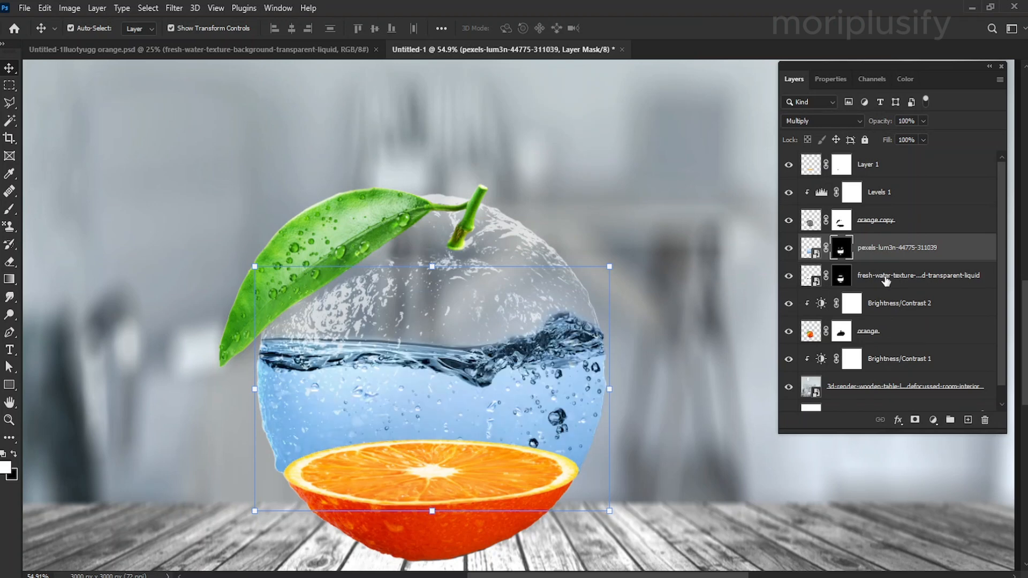
Add a Photo Filter adjustment clipped to the fresh-water-texture layer, with its color set to blue #609dc8.
click(910, 275)
click(934, 420)
click(948, 325)
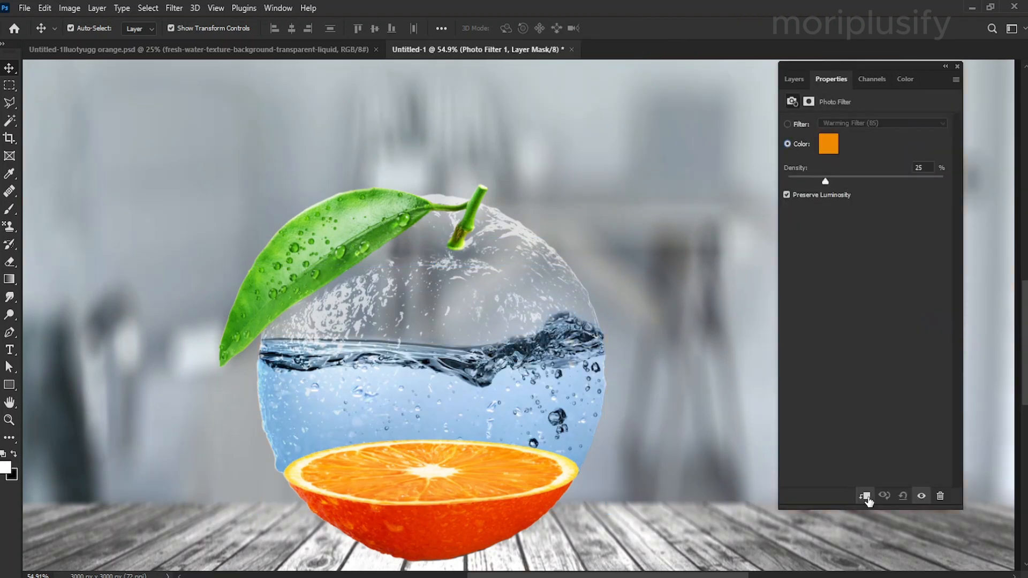
click(838, 152)
drag(860, 276, 859, 287)
mouse_move(833, 235)
mouse_down()
mouse_move(796, 260)
mouse_move(859, 281)
mouse_move(778, 233)
mouse_move(787, 273)
mouse_move(760, 258)
mouse_move(755, 241)
mouse_up()
click(858, 283)
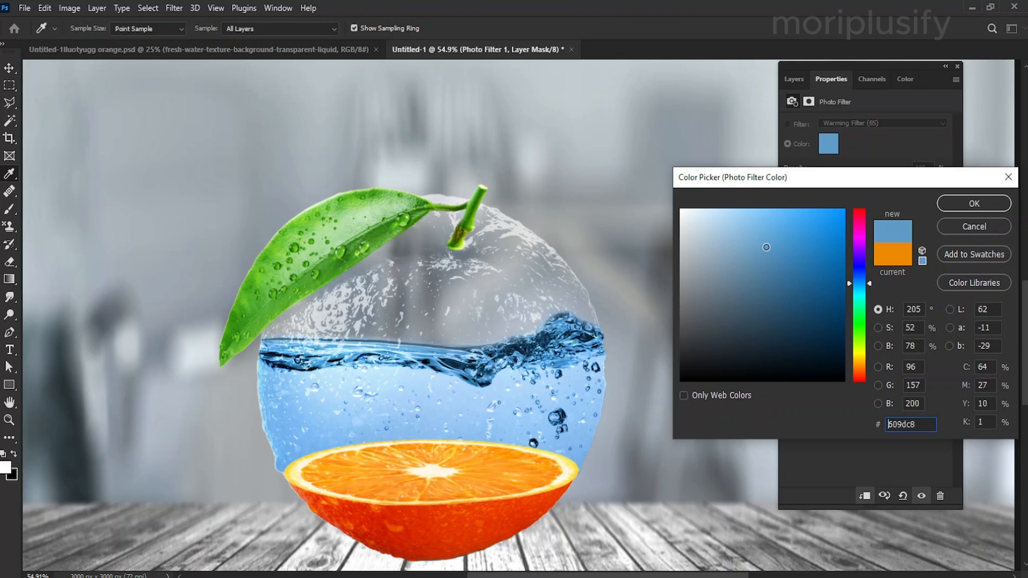
click(974, 203)
Invert the Photo Filter's mask to black and paint the blue tint back over the wave with a soft 111 px brush.
click(794, 78)
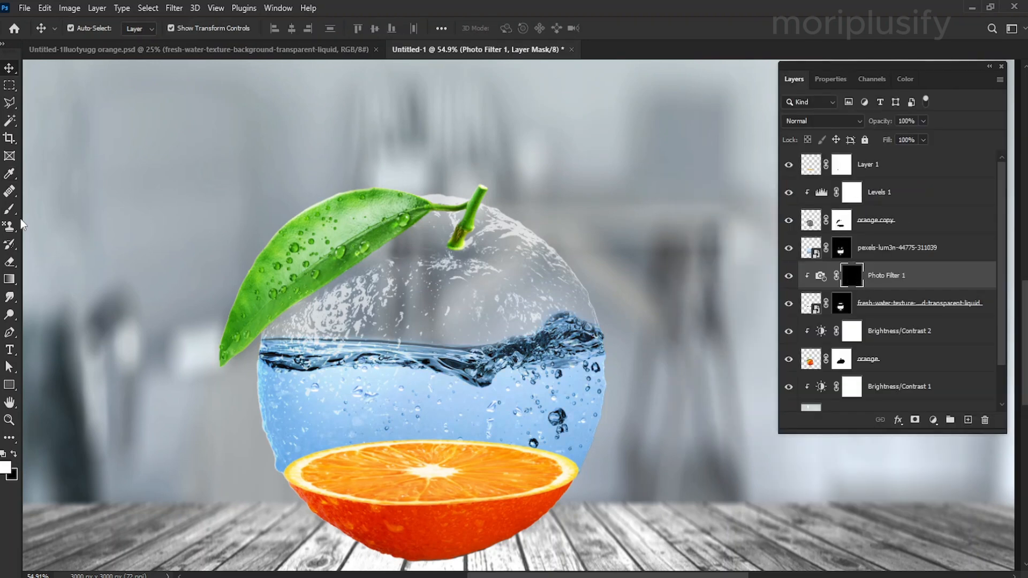
click(9, 209)
right_click(561, 345)
drag(638, 370, 674, 370)
drag(561, 342, 563, 326)
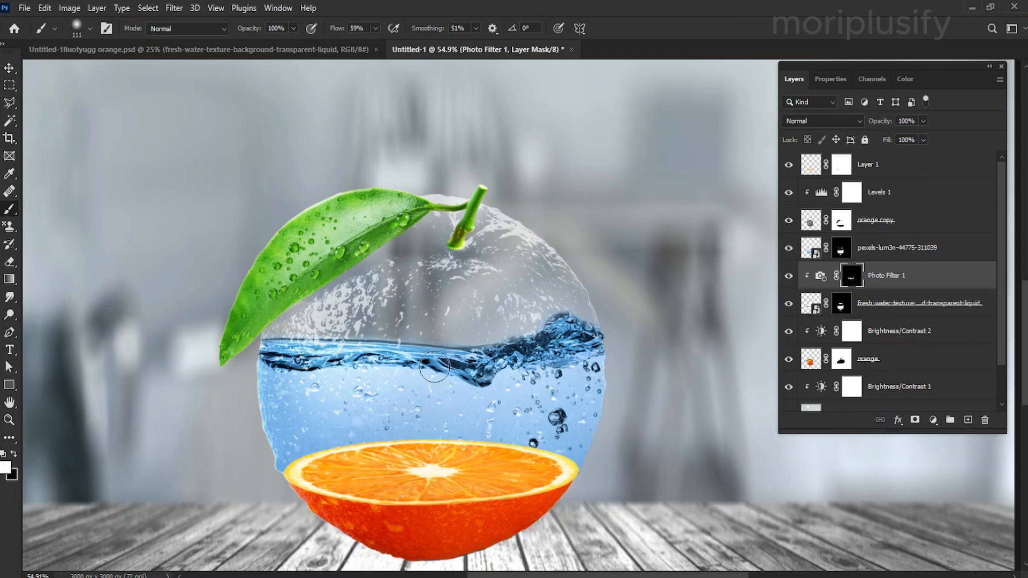
Lower the fresh-water-texture layer's opacity to 50%, and try a lower opacity on the water-drop layer before returning it to 100%.
click(876, 303)
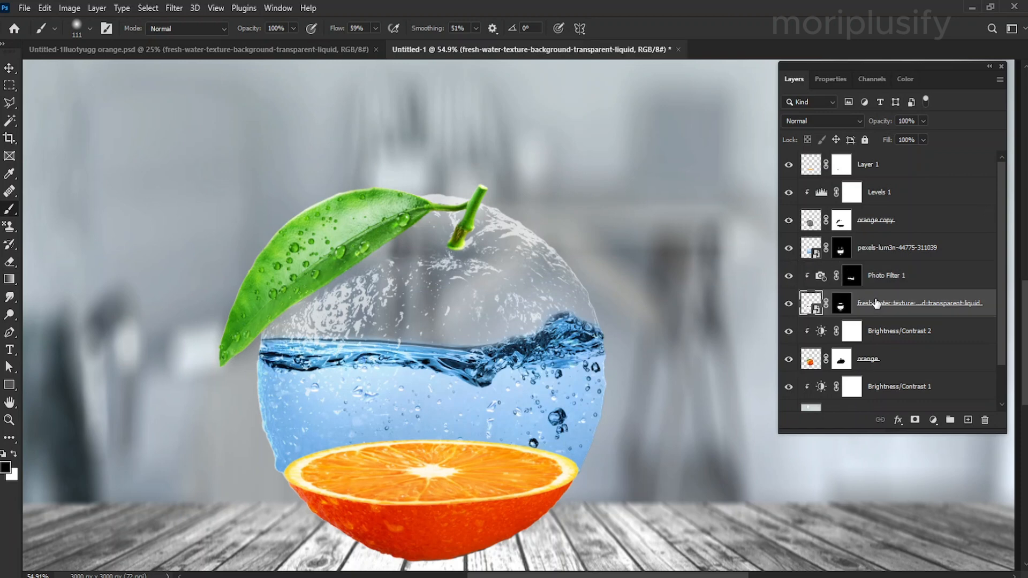
drag(913, 136, 900, 135)
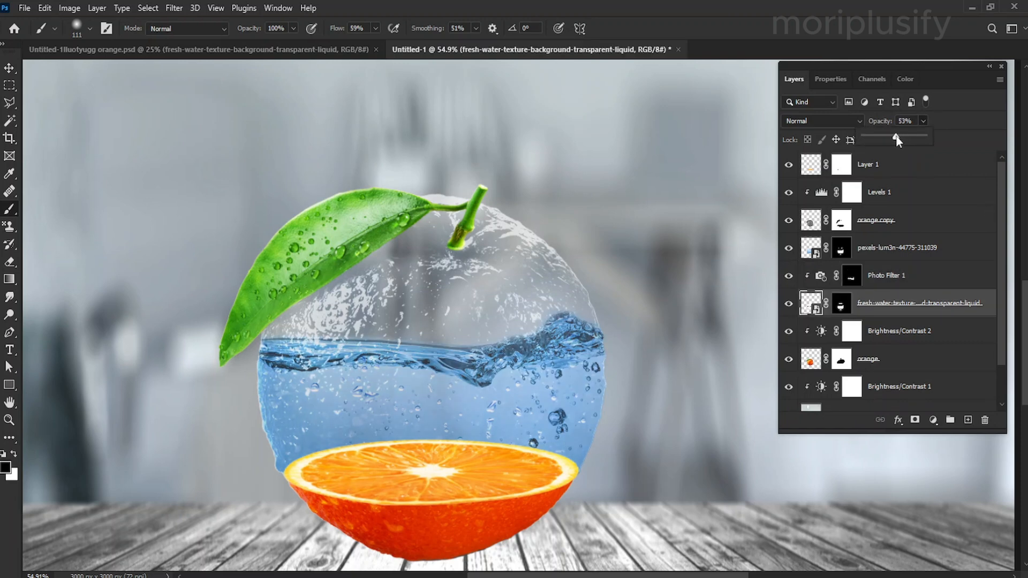
click(909, 247)
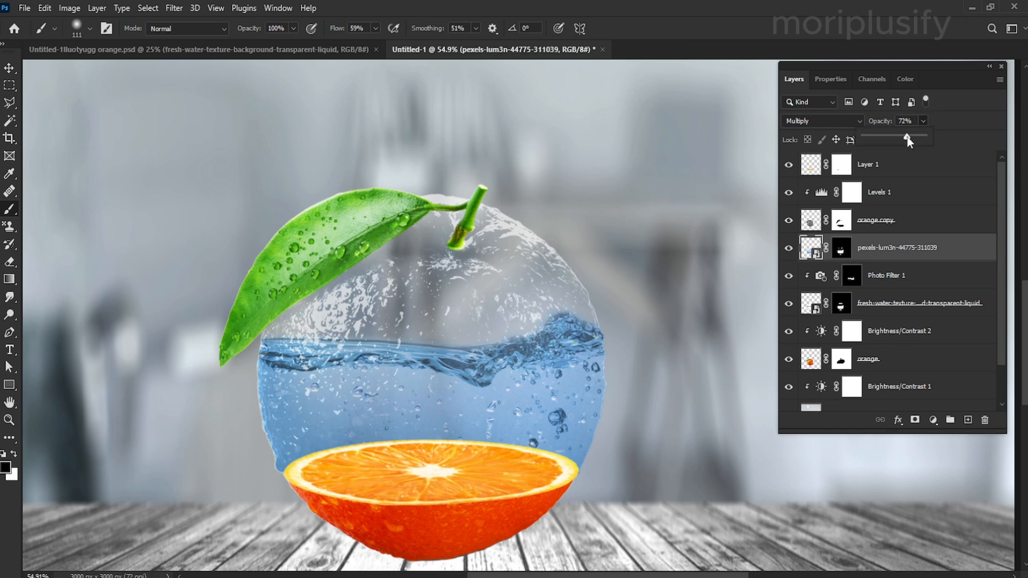
drag(909, 140, 914, 141)
click(9, 68)
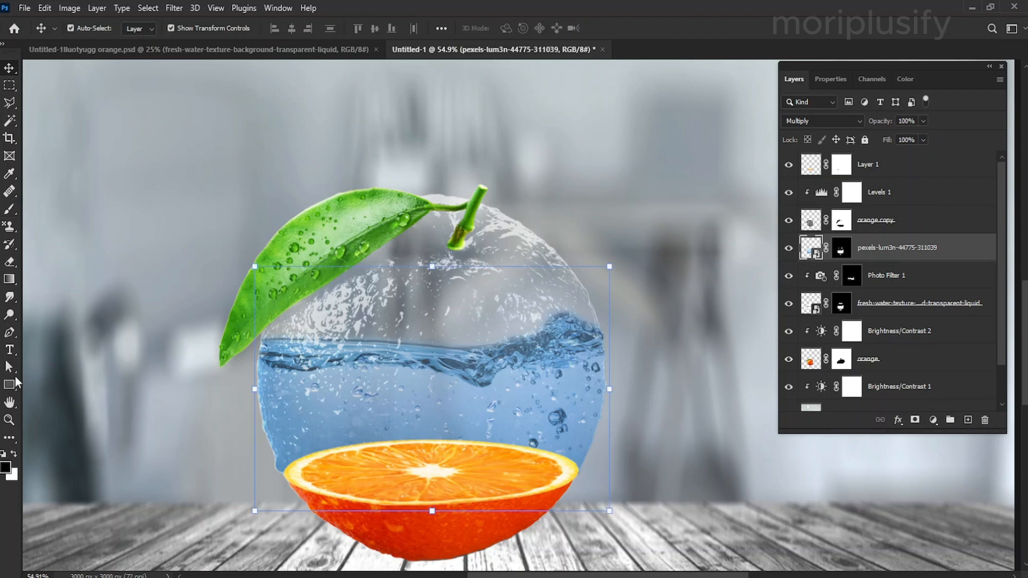
Move Layer 1, the orange slice's cut face, directly below the water-drop layer.
click(9, 420)
mouse_move(458, 422)
mouse_down()
mouse_move(352, 417)
mouse_move(446, 426)
mouse_up()
drag(381, 494, 428, 494)
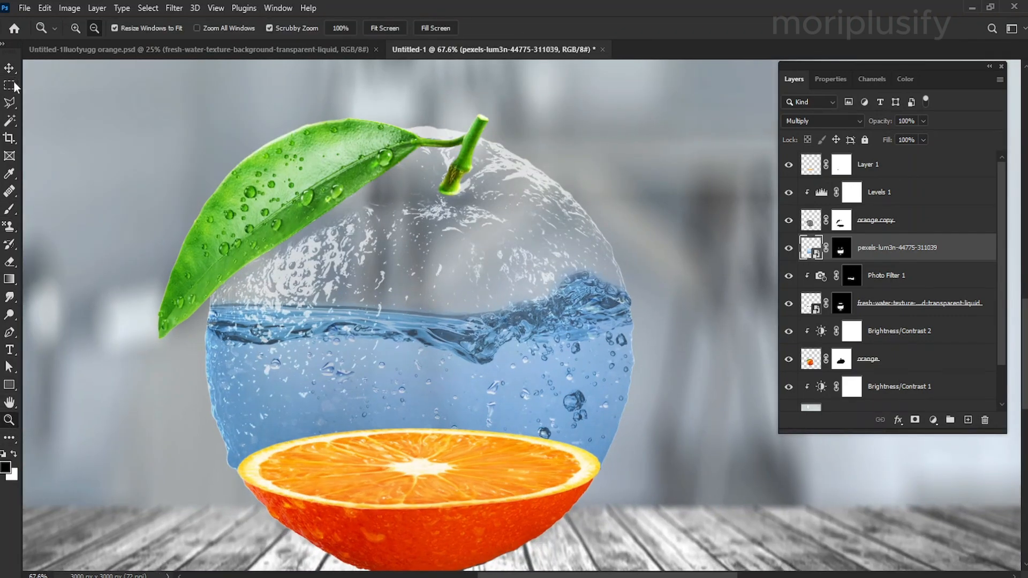
click(9, 68)
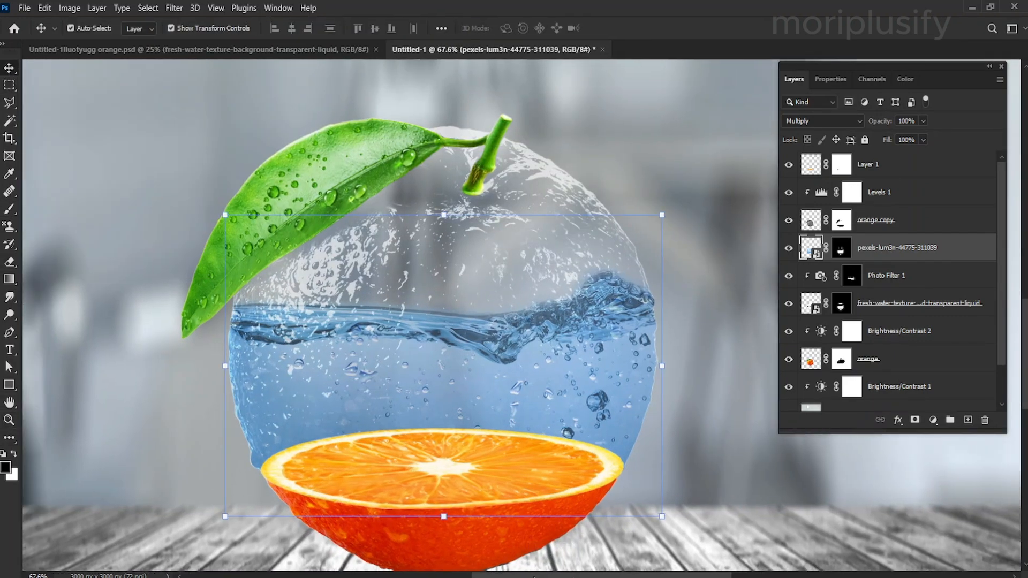
drag(534, 577, 527, 577)
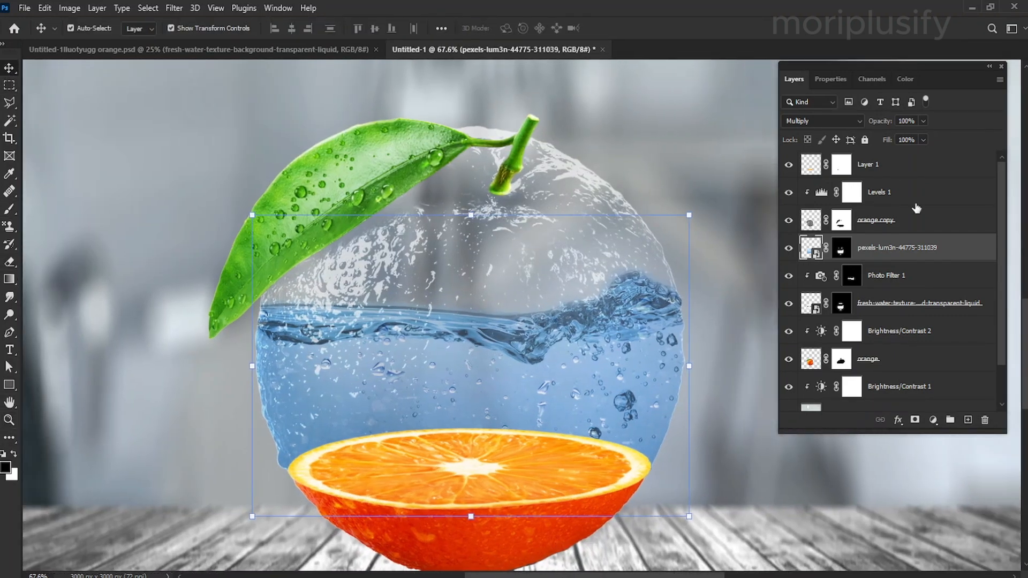
drag(893, 166, 890, 262)
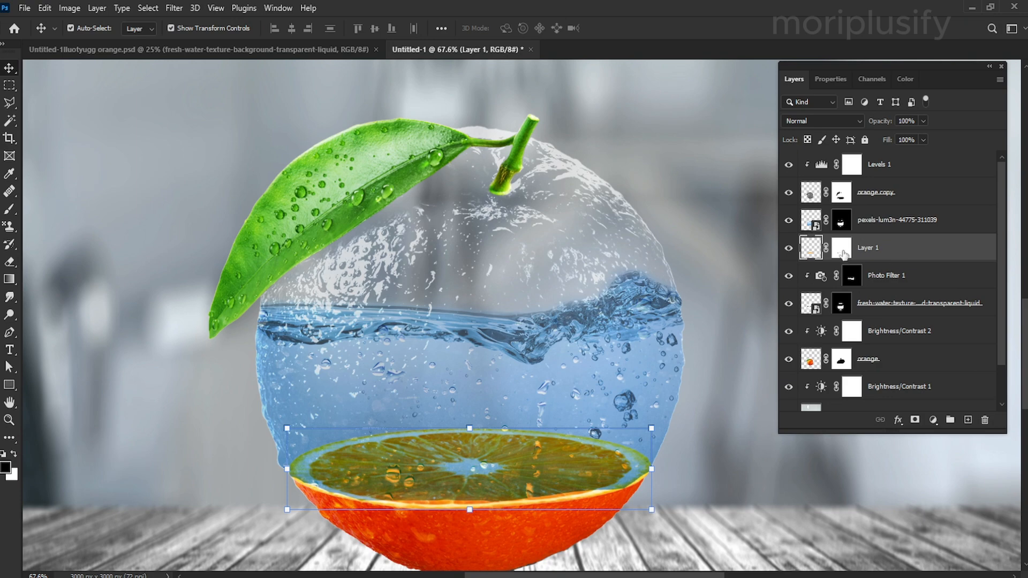
Paint white on the water-drop layer's mask across the slice's cut face with a hard round 111 px brush.
click(842, 220)
click(9, 420)
drag(418, 547, 541, 547)
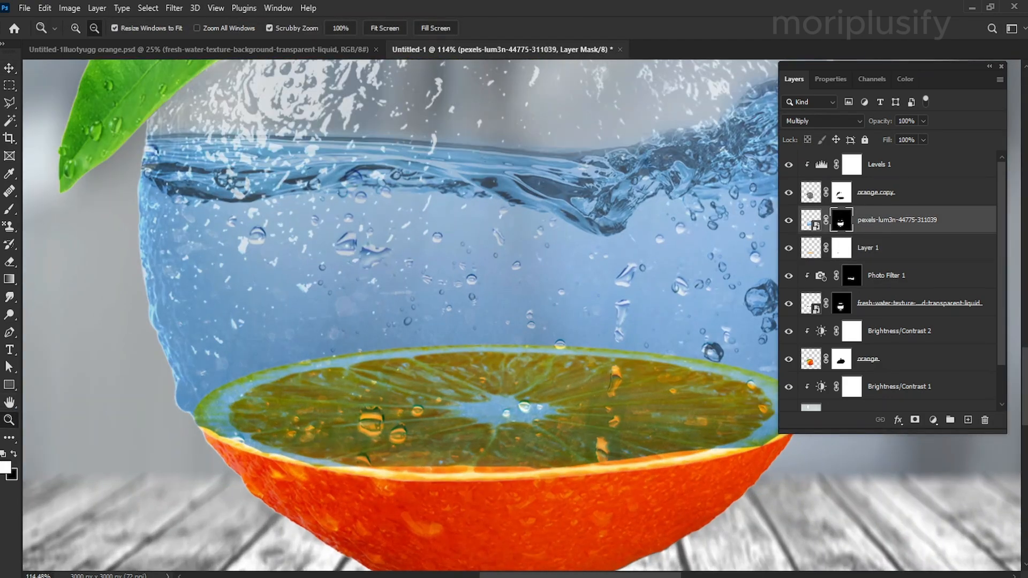
drag(581, 577, 602, 576)
key(b)
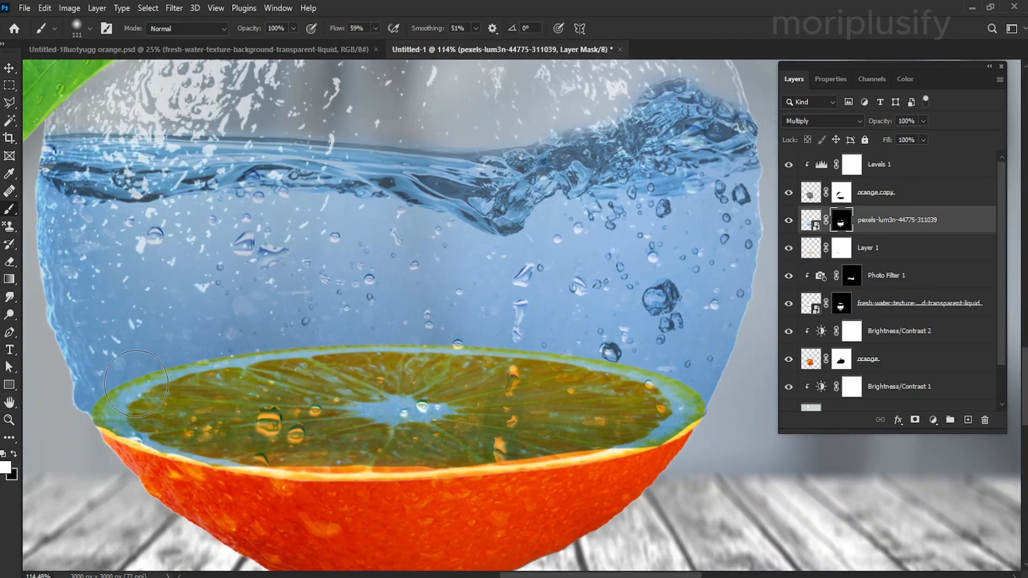
right_click(122, 408)
click(204, 542)
key(Return)
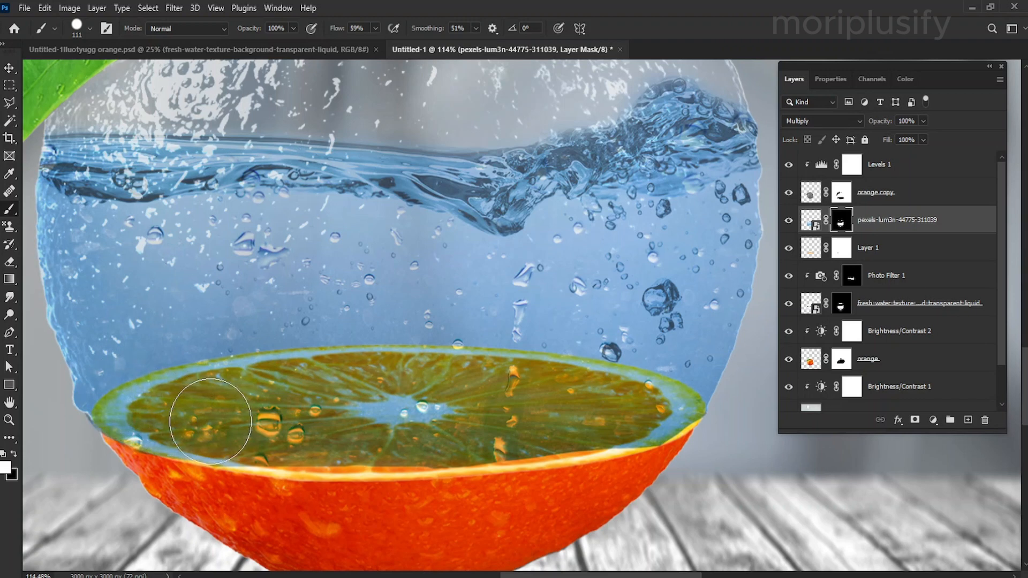
mouse_move(211, 421)
mouse_down()
mouse_move(346, 438)
mouse_move(647, 404)
mouse_up()
Extend the water-drop image over the slice's lower rim on the same mask with a 40 px hard round brush.
right_click(659, 403)
drag(737, 366, 723, 365)
key(Return)
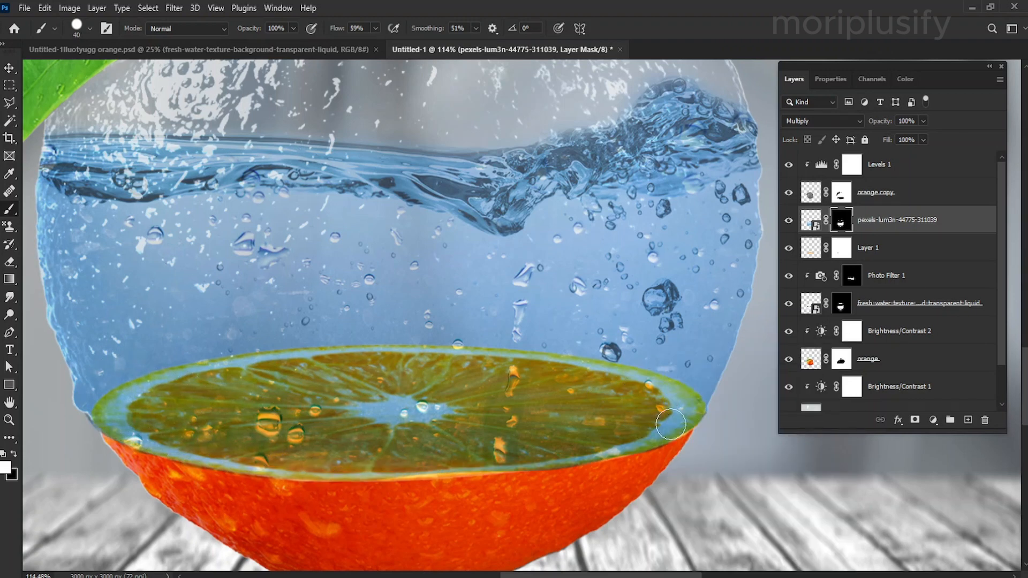
key(e)
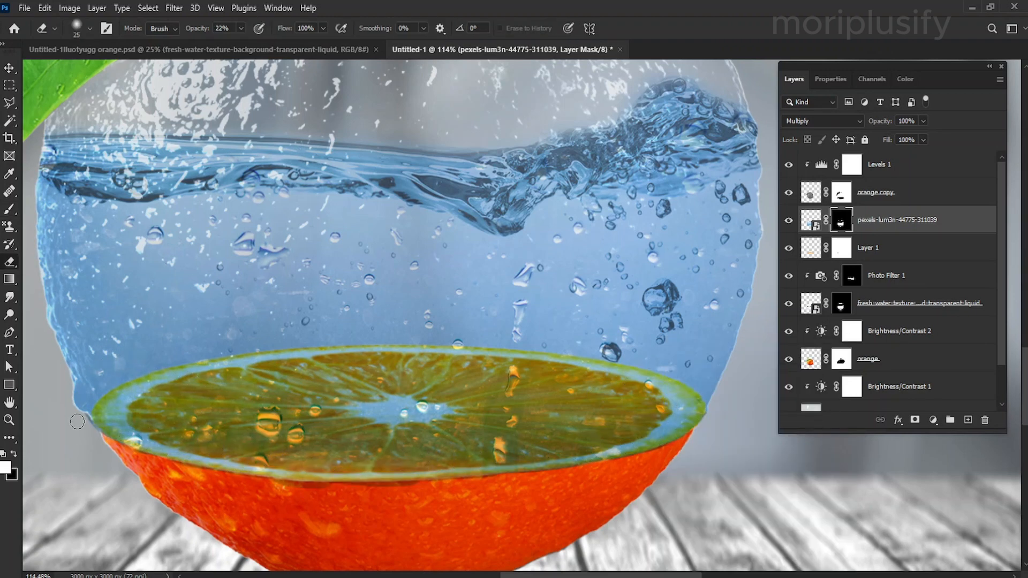
click(841, 303)
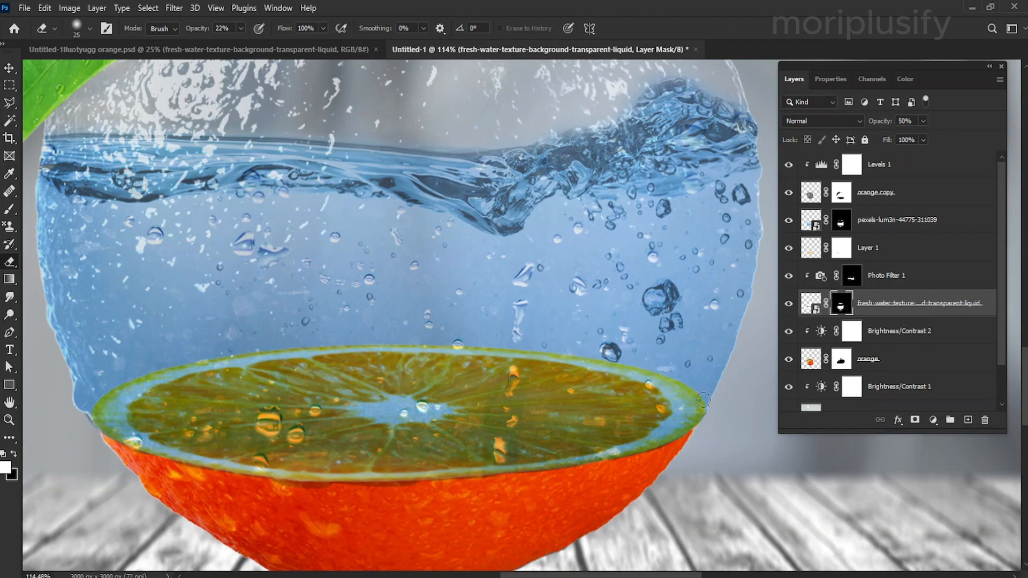
key(ctrl+z)
click(789, 221)
click(789, 220)
Partly erase the blue over the slice's cut face on the water-drop layer's mask with a soft round eraser at 22% opacity.
right_click(363, 336)
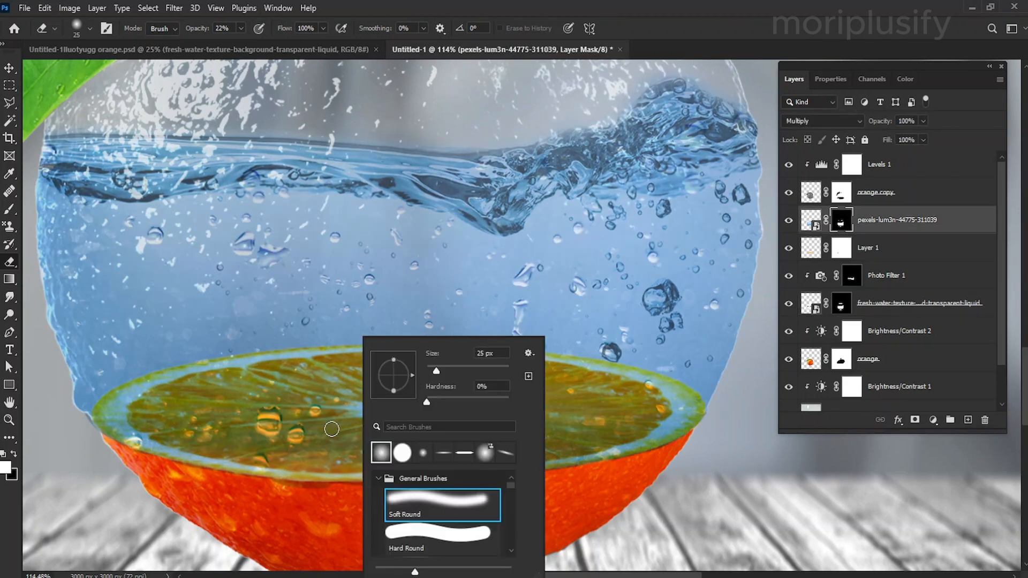
right_click(257, 426)
click(362, 370)
mouse_move(199, 402)
mouse_down()
mouse_move(283, 383)
mouse_move(370, 439)
mouse_move(170, 420)
mouse_move(560, 385)
mouse_move(385, 456)
mouse_move(278, 468)
mouse_move(669, 402)
mouse_move(358, 476)
mouse_move(132, 430)
mouse_up()
right_click(168, 399)
click(258, 370)
right_click(134, 430)
click(213, 372)
mouse_move(615, 452)
mouse_down()
mouse_move(691, 394)
mouse_move(664, 440)
mouse_move(658, 383)
mouse_up()
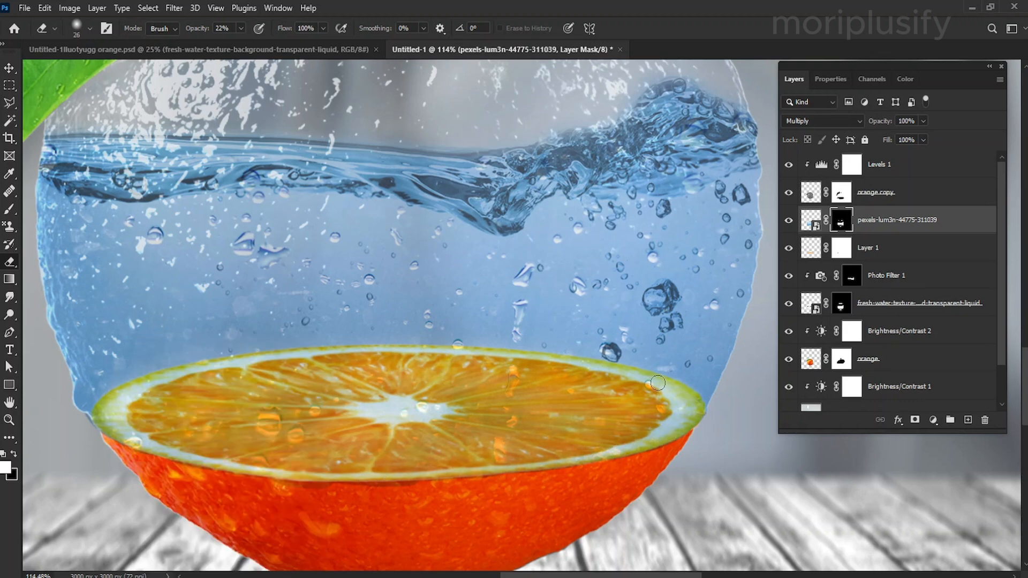
Erase the blue along the slice's rim on the same mask with a small soft eraser, 12 px at 48% and 17 px at 61% opacity.
mouse_move(626, 449)
mouse_down()
mouse_move(674, 434)
mouse_move(570, 361)
mouse_up()
right_click(570, 361)
click(641, 370)
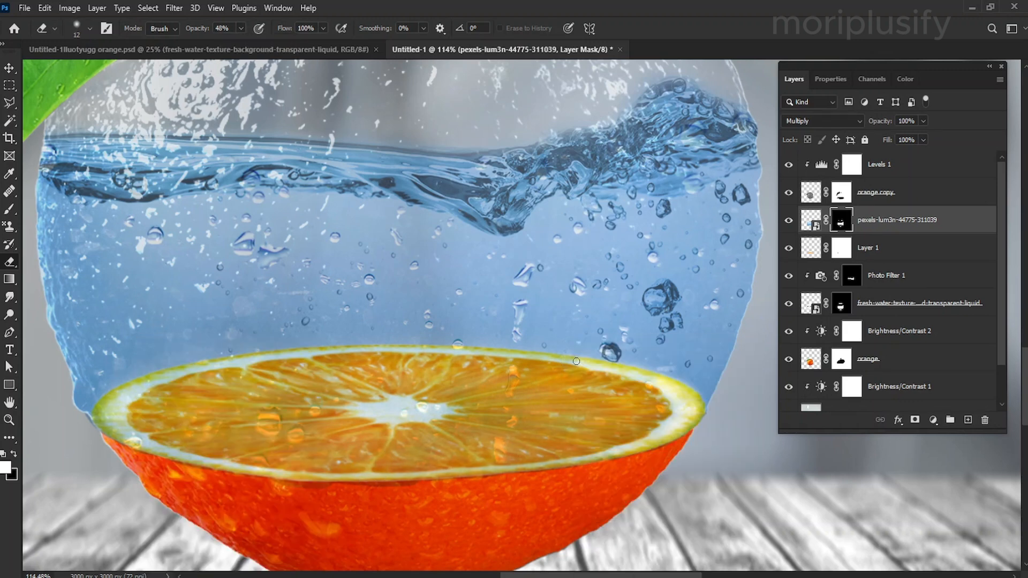
right_click(188, 371)
click(258, 371)
click(240, 27)
click(227, 45)
drag(167, 380, 150, 386)
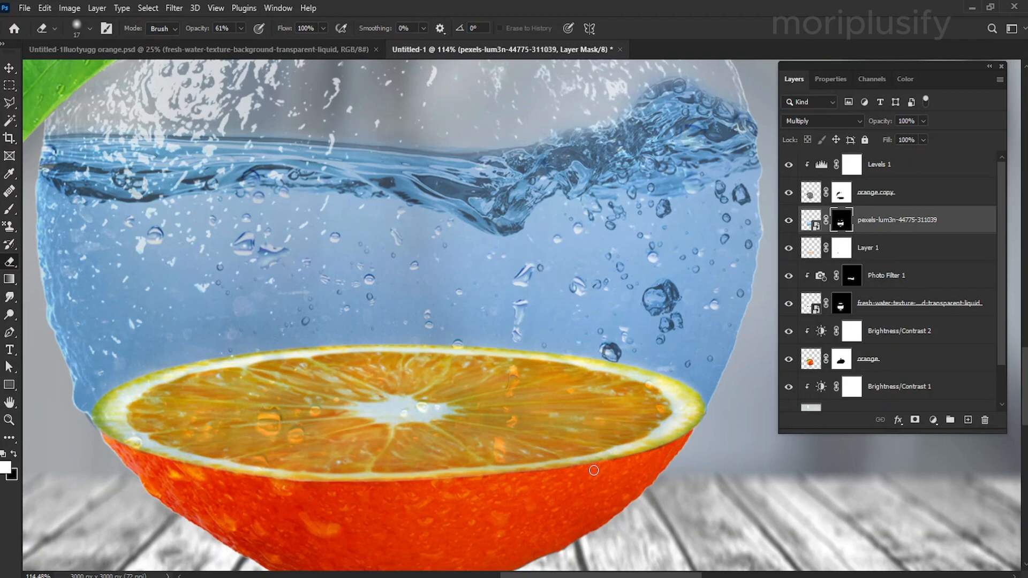
Soften the water-drop mask at the slice's left end with the 17 px soft eraser at 21% opacity.
click(9, 420)
drag(418, 326, 433, 250)
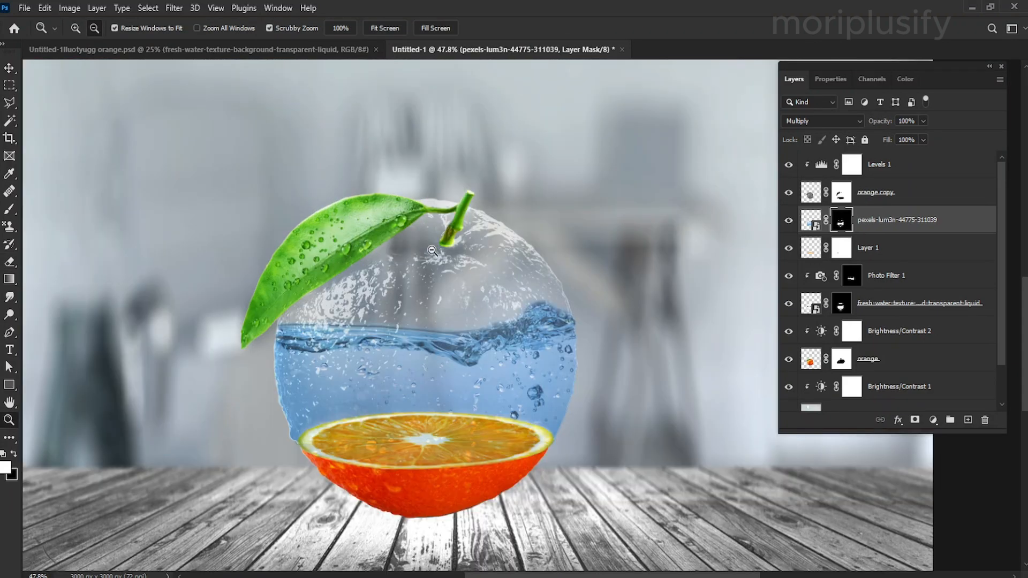
drag(489, 336, 514, 336)
key(e)
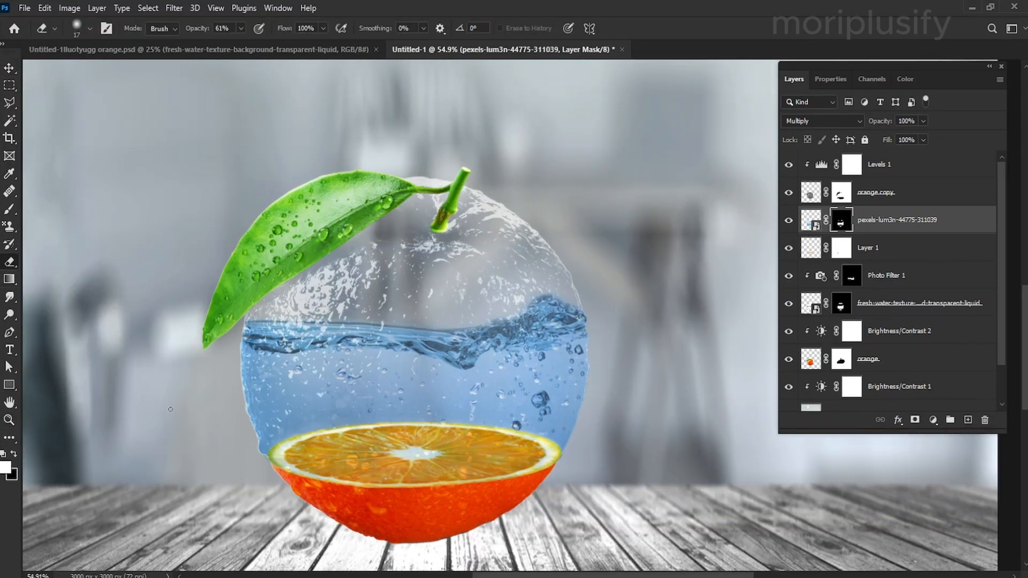
right_click(288, 449)
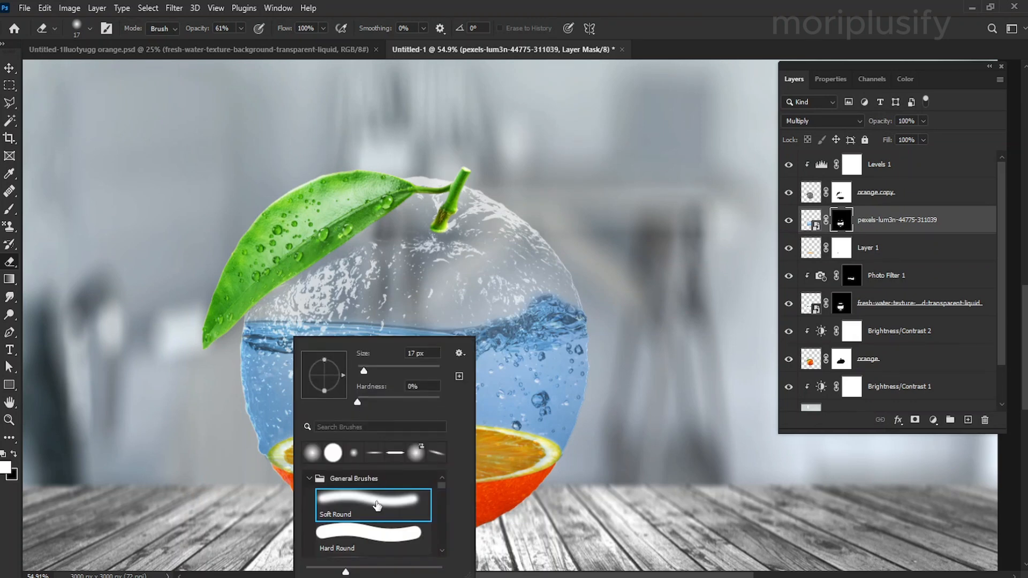
click(241, 27)
drag(241, 44, 219, 47)
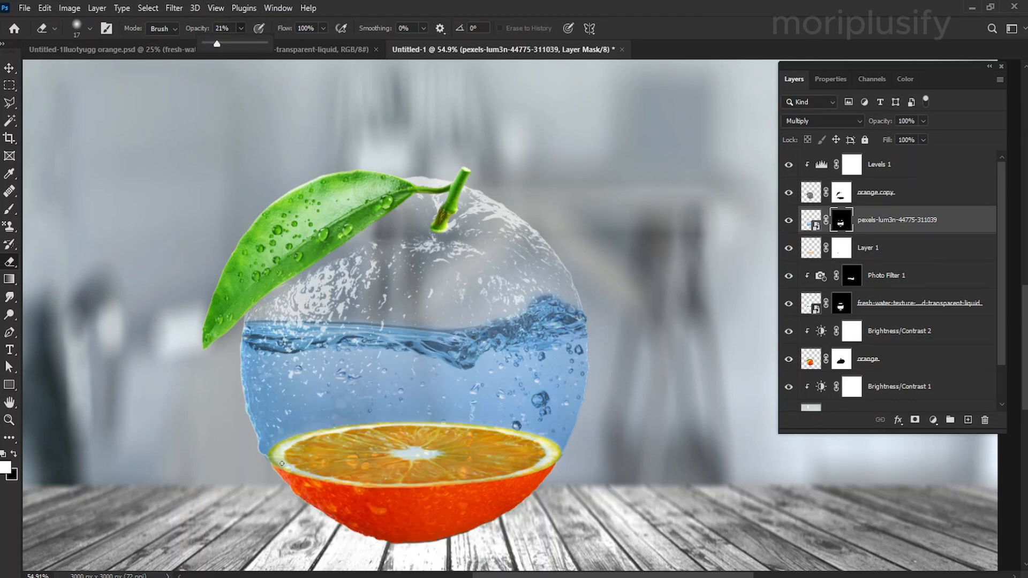
drag(282, 464, 275, 445)
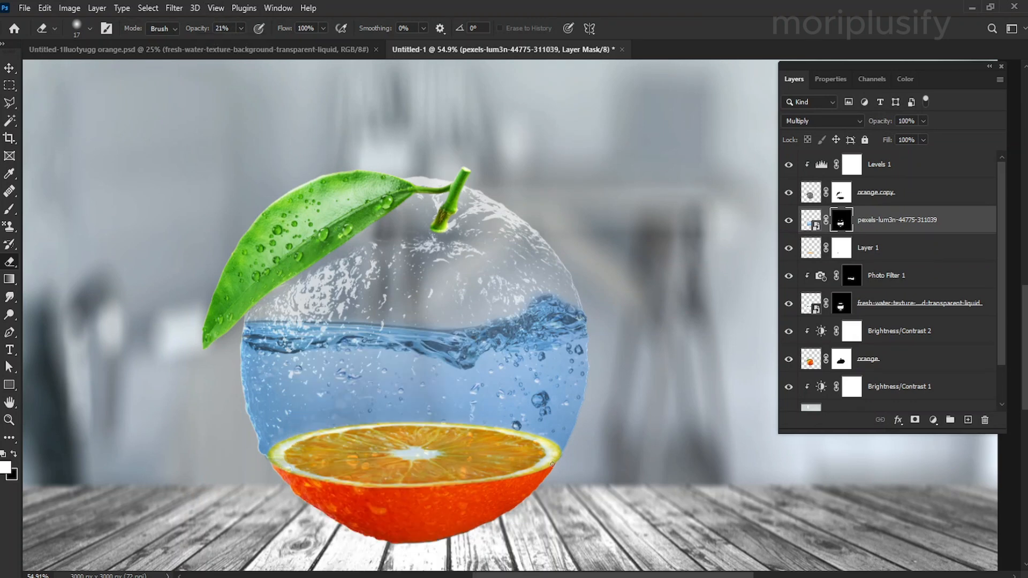
Bring the clownfish cutout from the other open document into the composition, over the water-filled orange.
key(z)
drag(406, 371, 369, 371)
click(9, 68)
click(9, 69)
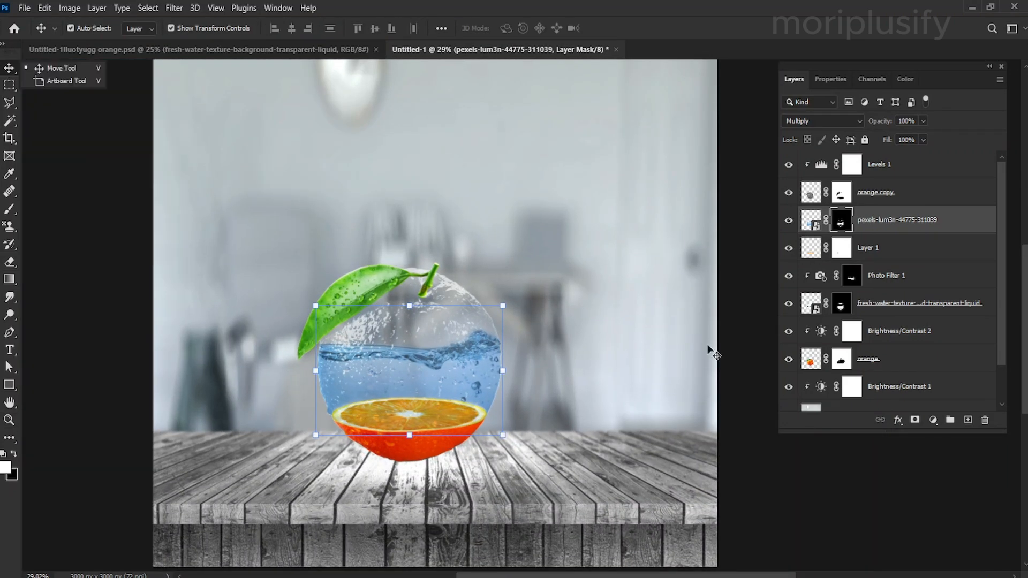
click(723, 378)
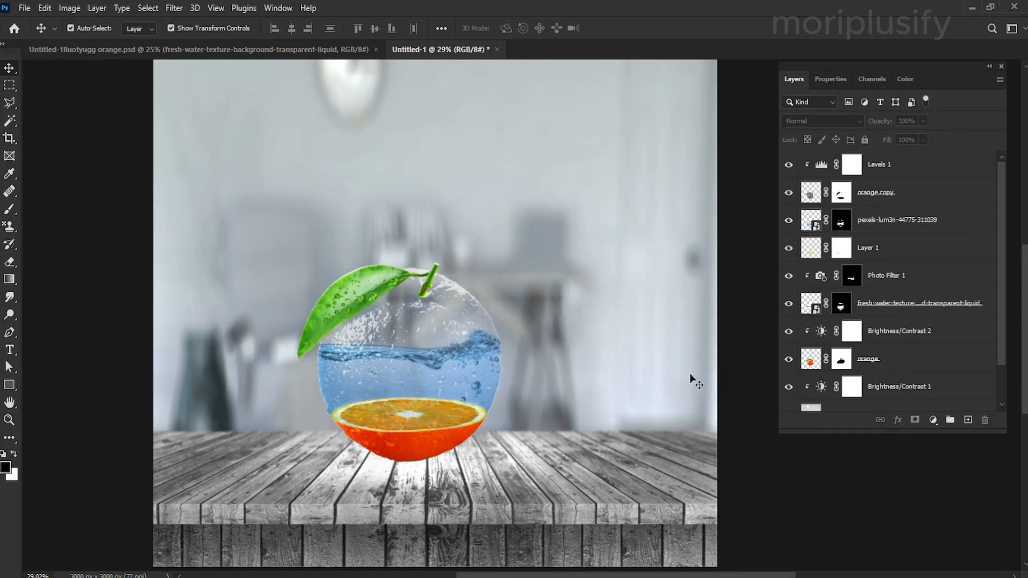
click(306, 49)
drag(666, 470, 410, 404)
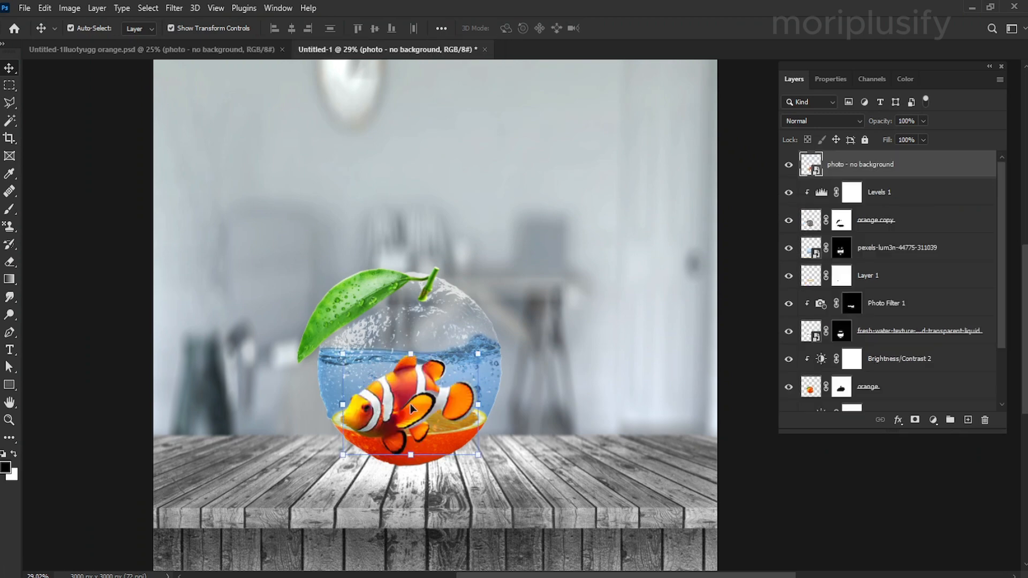
Scale the clownfish down to about a third, place it just above the slice's center, and move its layer below the water-drop layer.
key(ctrl+t)
drag(477, 357, 417, 402)
drag(446, 379, 439, 384)
drag(417, 402, 414, 399)
key(Return)
drag(882, 165, 880, 262)
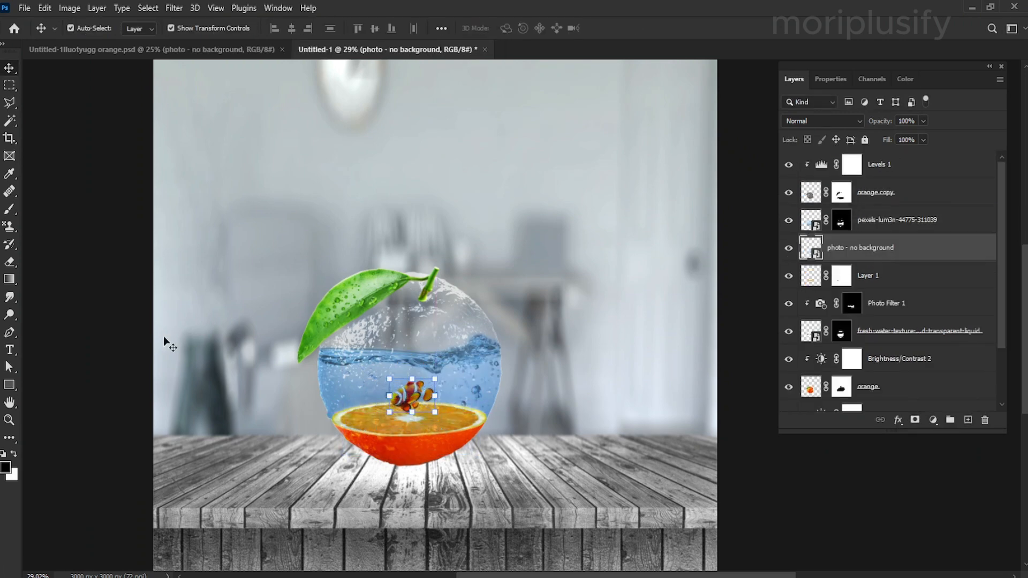
key(z)
drag(417, 388, 430, 415)
key(v)
key(ctrl+t)
key(Return)
Add a Brightness/Contrast adjustment clipped to the clownfish layer, with brightness about 44 and contrast 52.
click(933, 420)
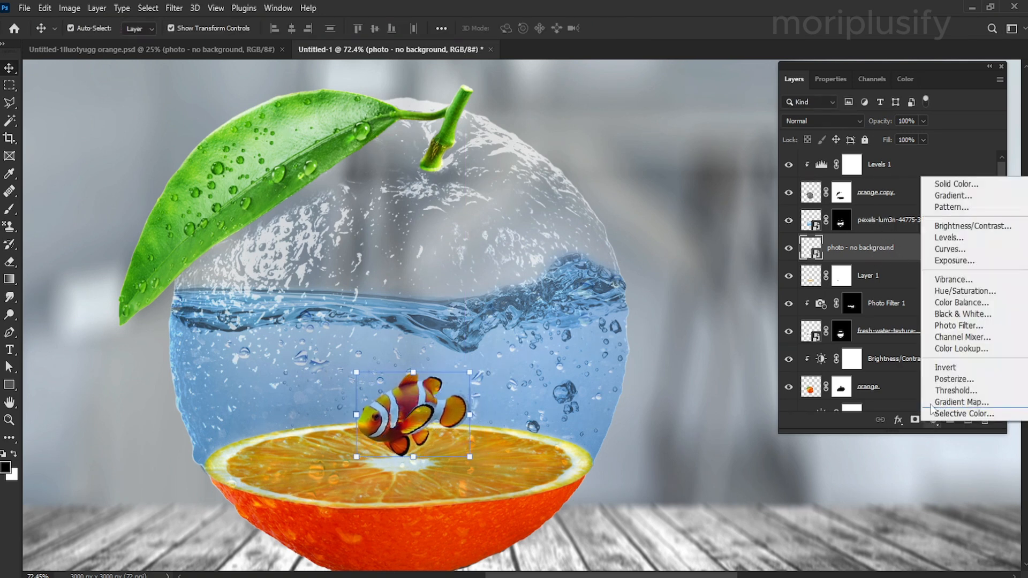
click(955, 226)
drag(865, 184, 880, 160)
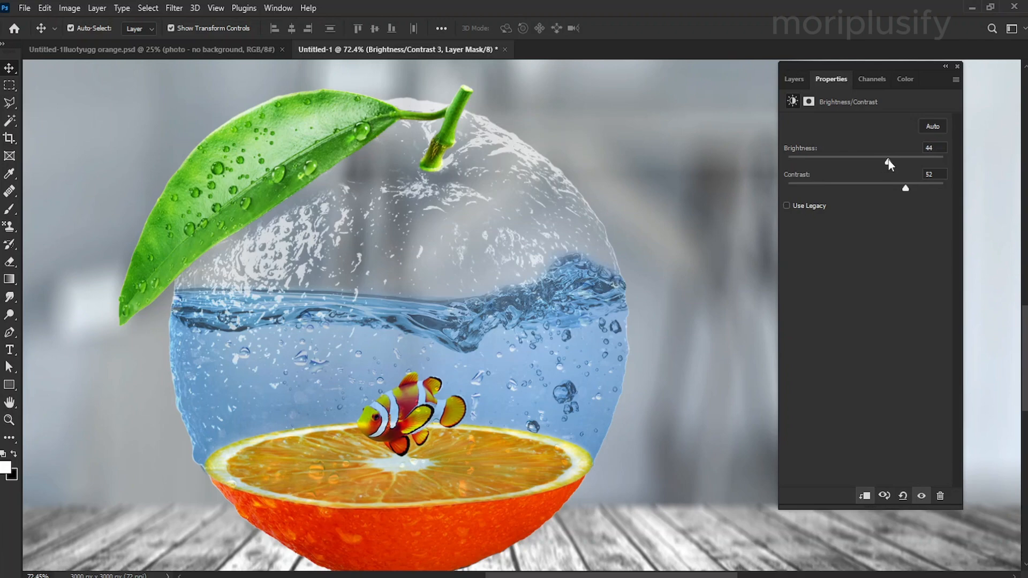
click(794, 80)
key(z)
alt+click(405, 334)
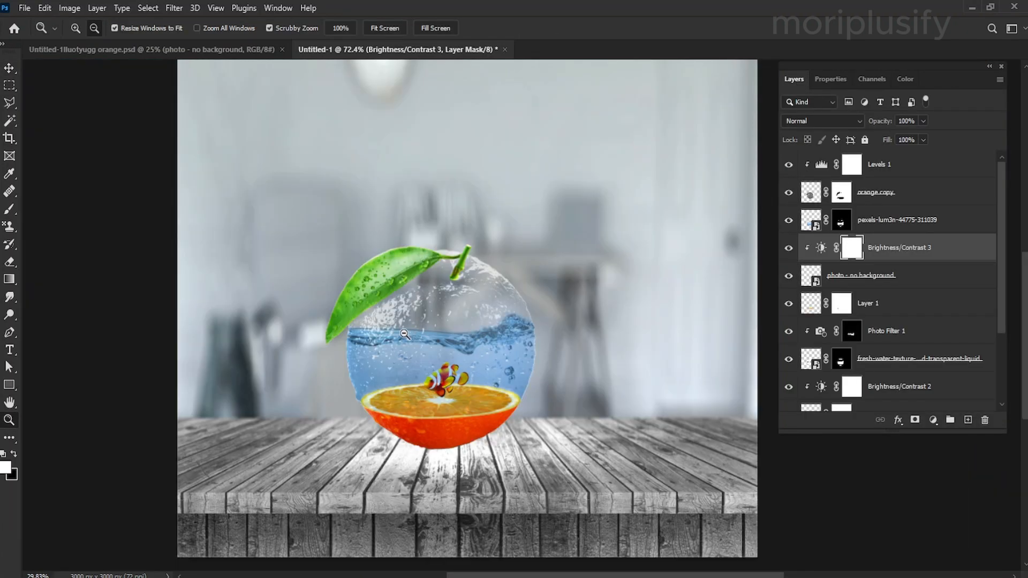
Toggle the visibility of Layer 1 and of the clownfish layer to check what each contributes around the slice.
drag(405, 334, 437, 395)
key(v)
click(842, 271)
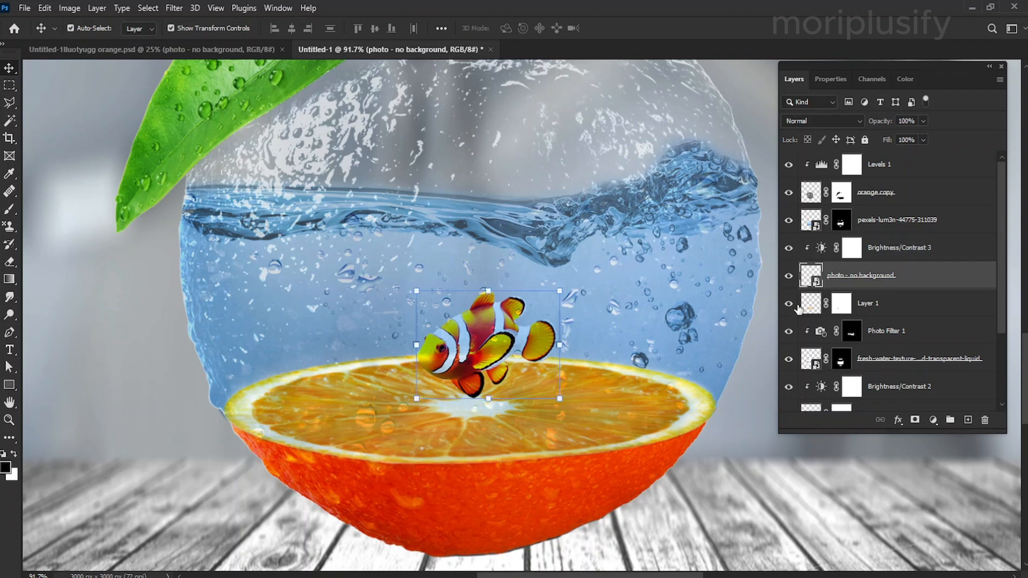
click(789, 303)
click(789, 304)
click(789, 277)
click(789, 276)
Lower the opacity of the Photo Filter 1 adjustment to 65% and deselect all layers.
click(905, 335)
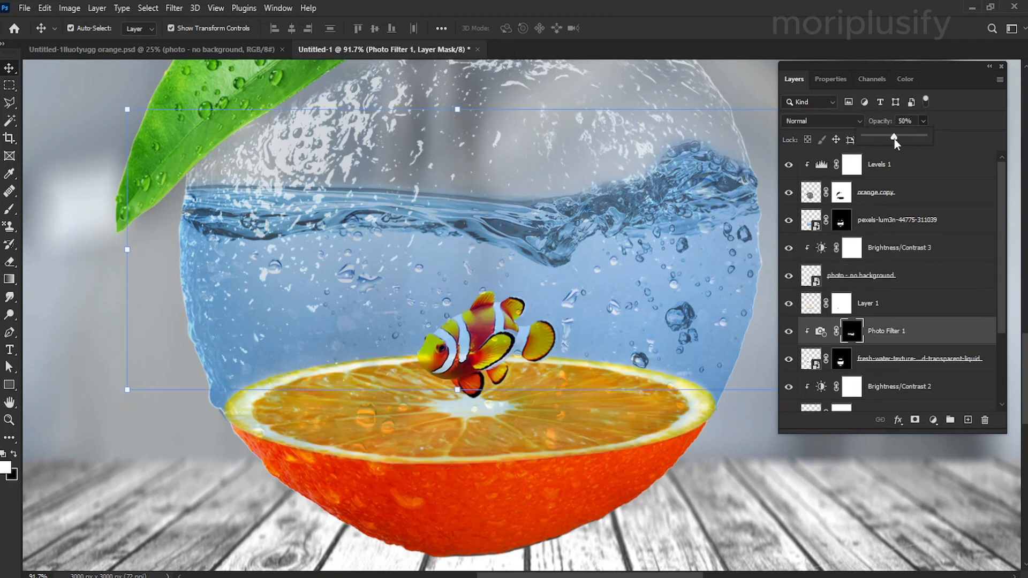
drag(896, 139, 896, 139)
key(z)
drag(431, 409, 911, 232)
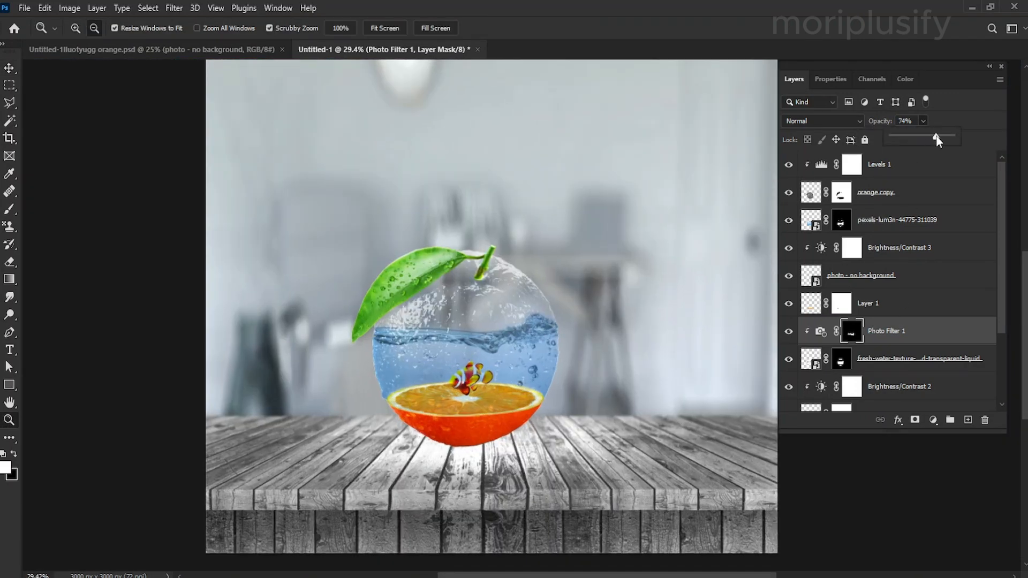
click(9, 68)
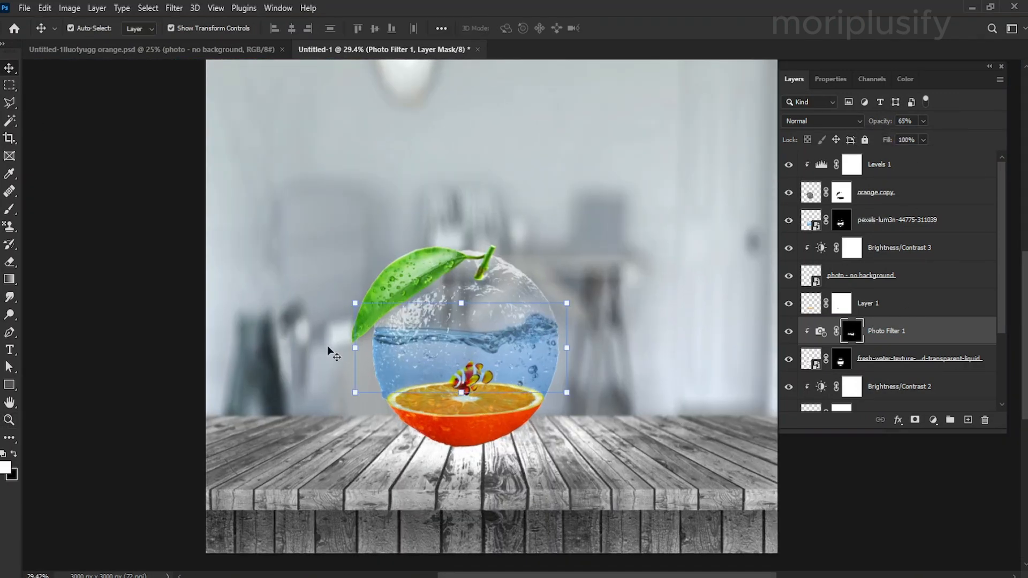
drag(558, 574, 546, 575)
click(667, 439)
click(173, 433)
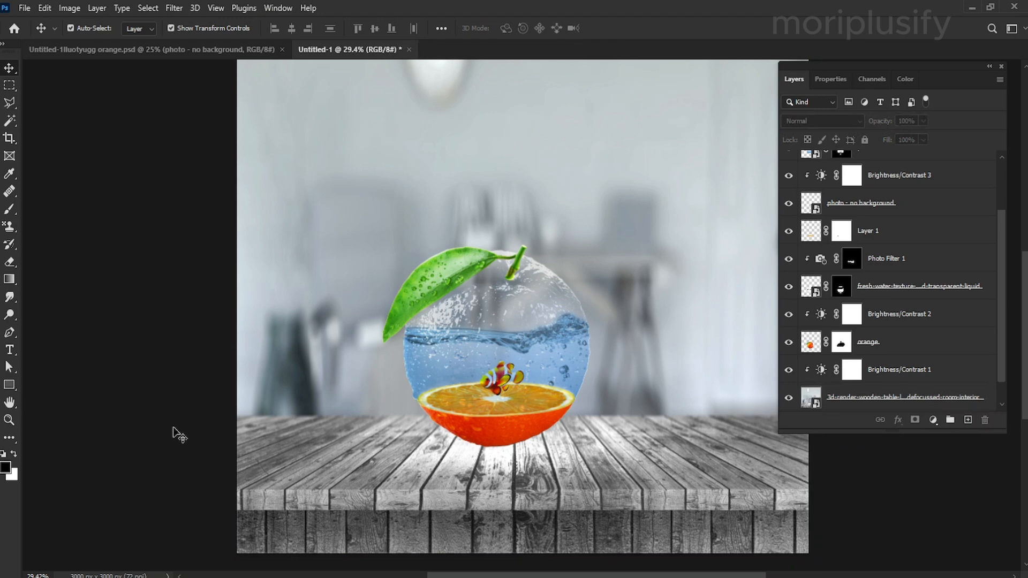
Group the Brightness/Contrast 1 adjustment and the wooden-table layer into a group named "background".
scroll(1001, 277, down, 1)
click(900, 343)
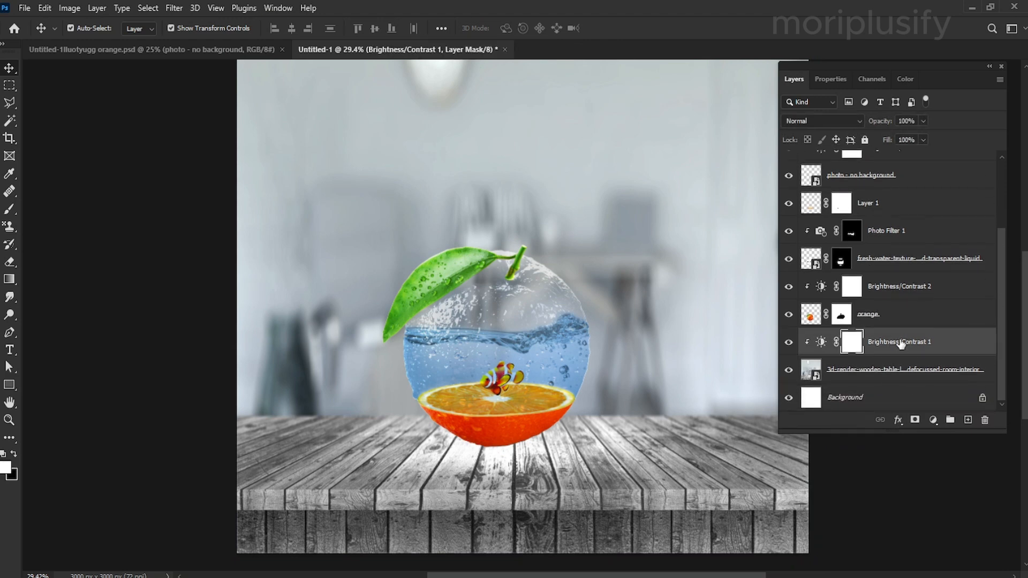
shift+click(903, 369)
right_click(903, 369)
click(796, 50)
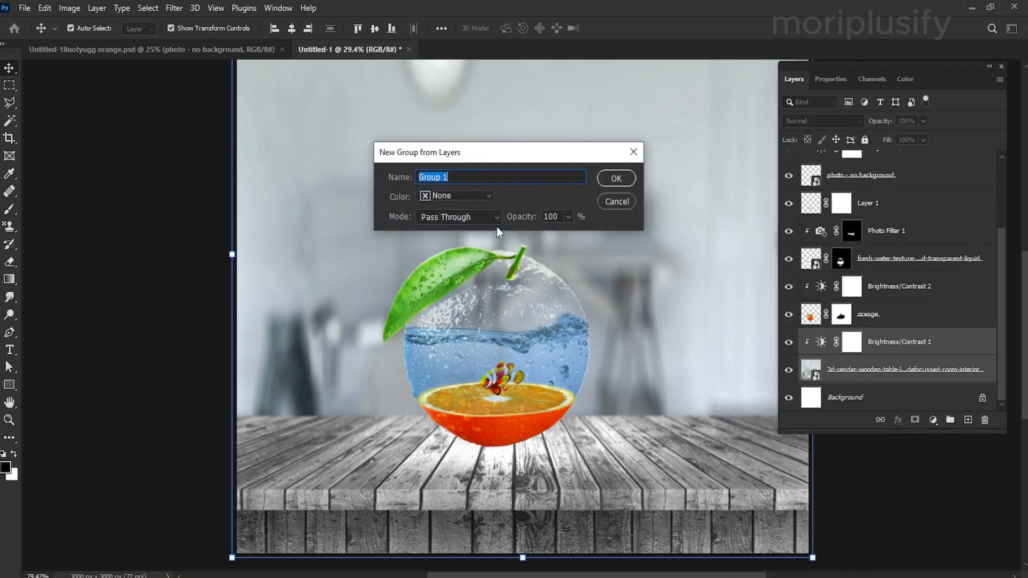
text(background)
click(615, 178)
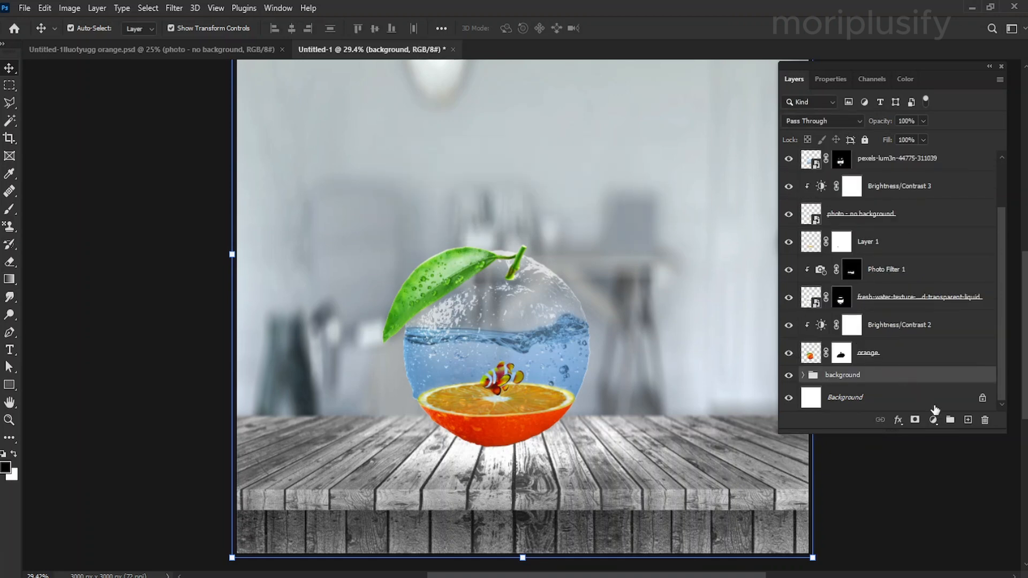
Add a new layer above the background group and choose a 432 px Soft Round brush for a shadow.
click(969, 420)
click(9, 420)
drag(505, 477, 536, 477)
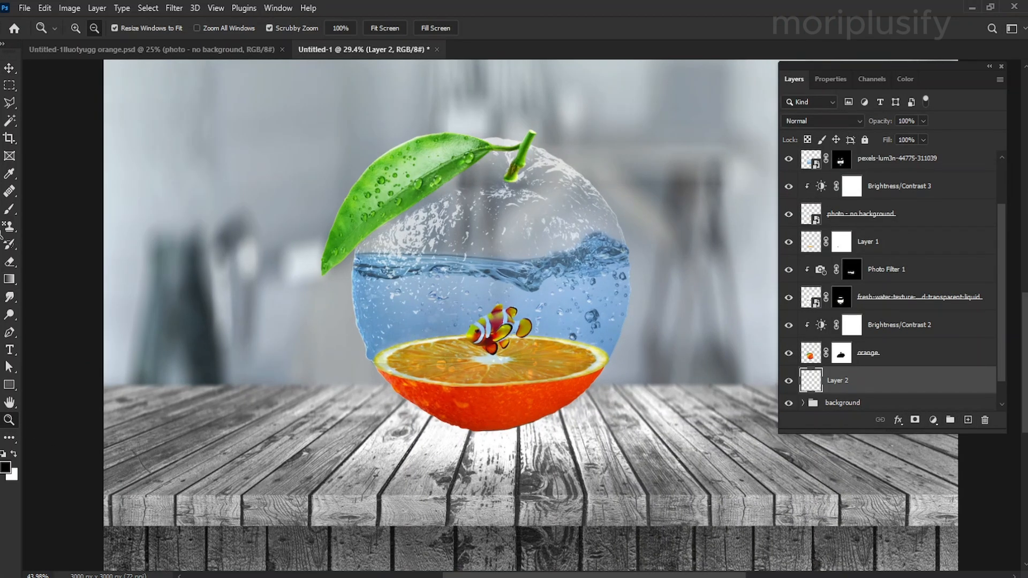
click(9, 209)
right_click(467, 443)
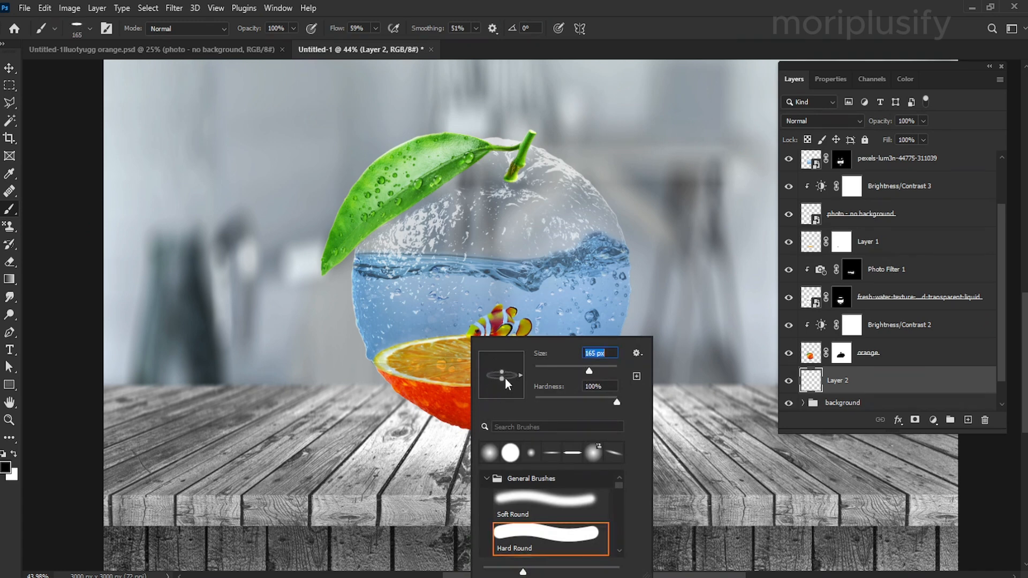
text(432)
key(Return)
key(ctrl+z)
right_click(484, 440)
double_click(552, 505)
click(422, 454)
key(ctrl+z)
Flatten the brush tip into a thin horizontal ellipse, with 38% opacity and a size of 480 px.
right_click(472, 452)
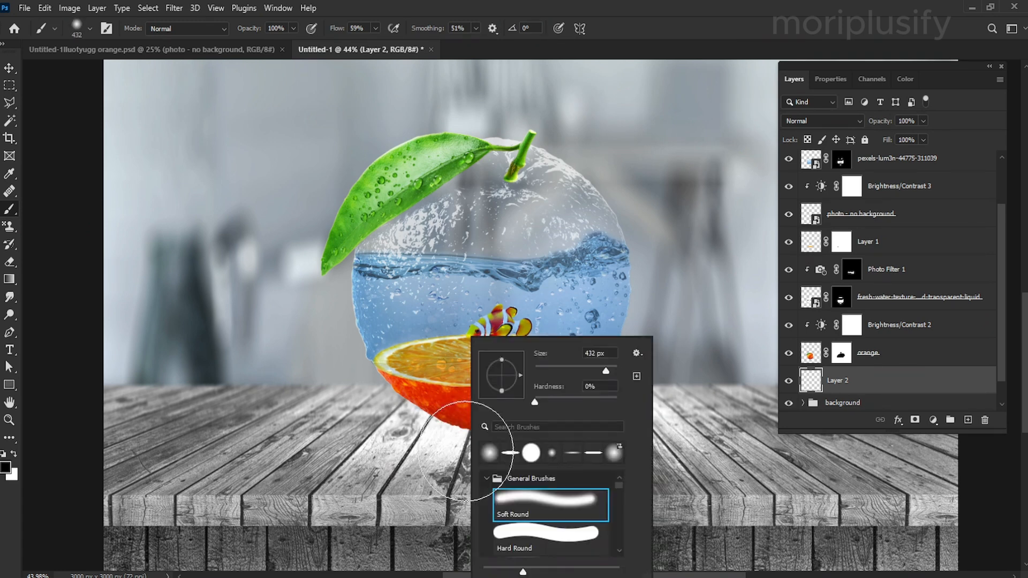
drag(502, 391, 505, 377)
click(293, 28)
drag(293, 42, 256, 43)
right_click(493, 441)
drag(629, 370, 634, 369)
Dab a soft black contact shadow onto the table directly beneath the orange slice.
click(476, 430)
click(495, 437)
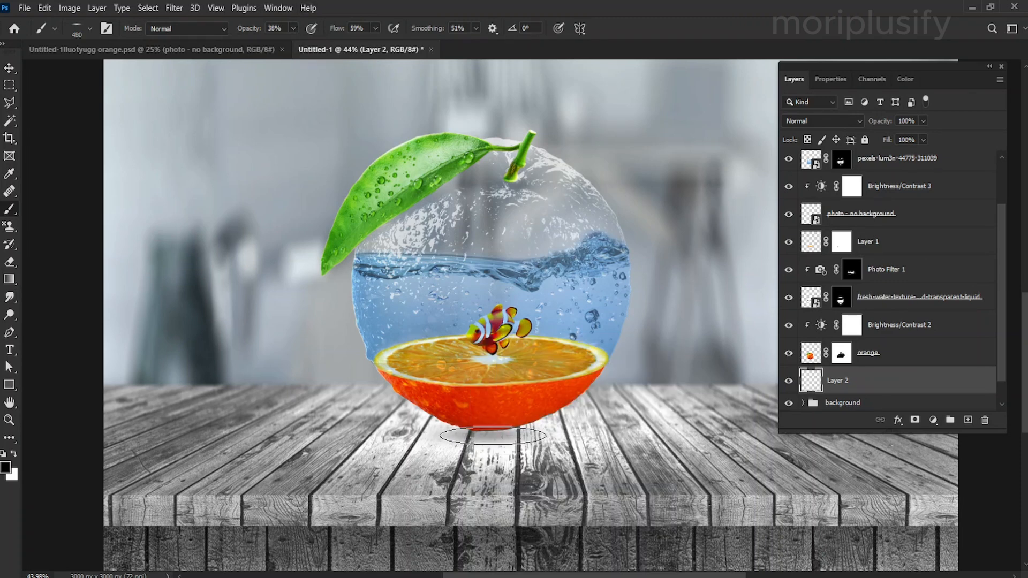
click(493, 436)
click(493, 436)
click(491, 436)
click(492, 437)
Enlarge the contact shadow from its center to about twice its size.
key(v)
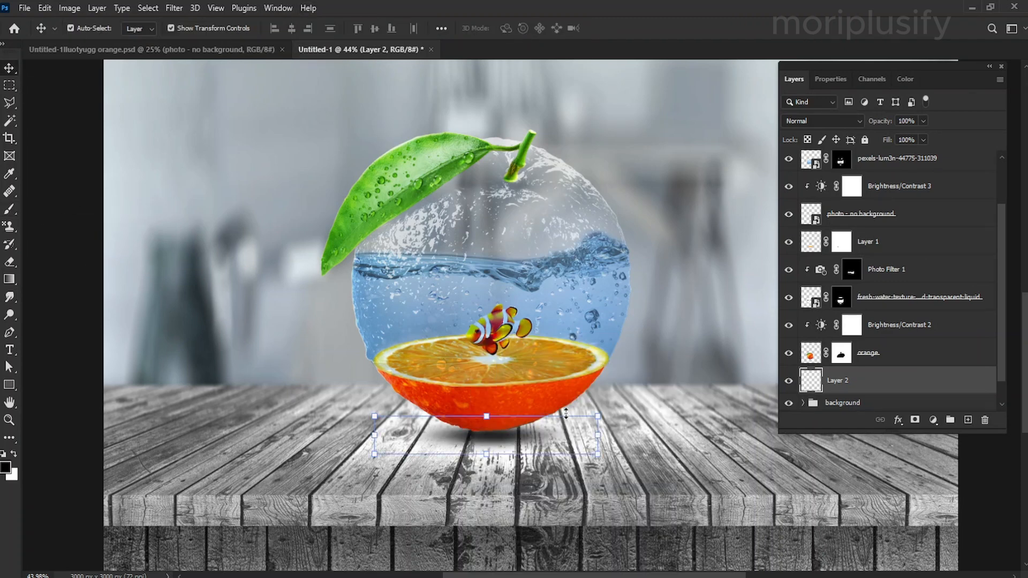
drag(598, 437, 736, 422)
key(Return)
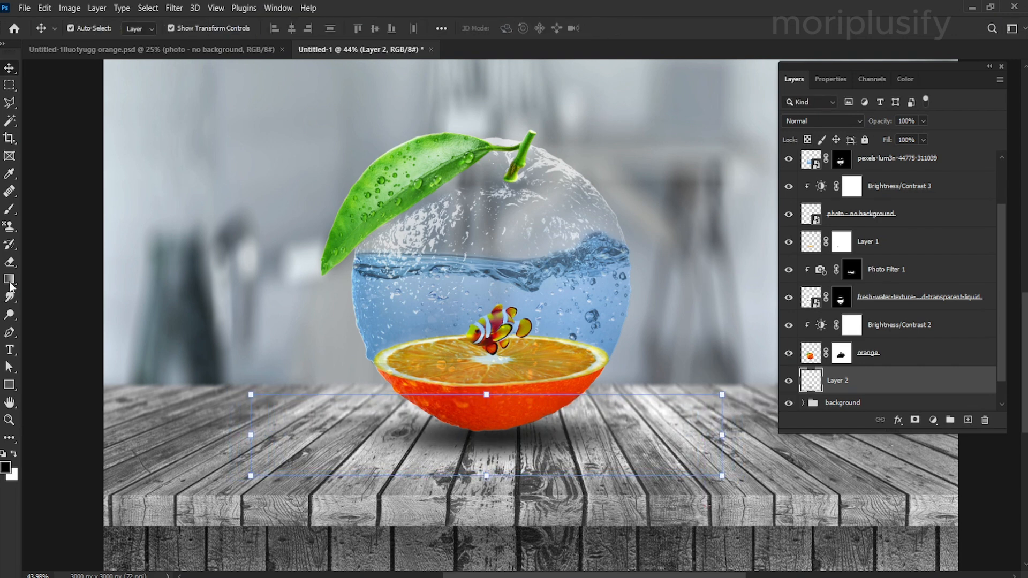
Darken the shadow's center with the flattened brush at 54% opacity and widen the shadow slightly.
click(9, 208)
drag(302, 47, 304, 47)
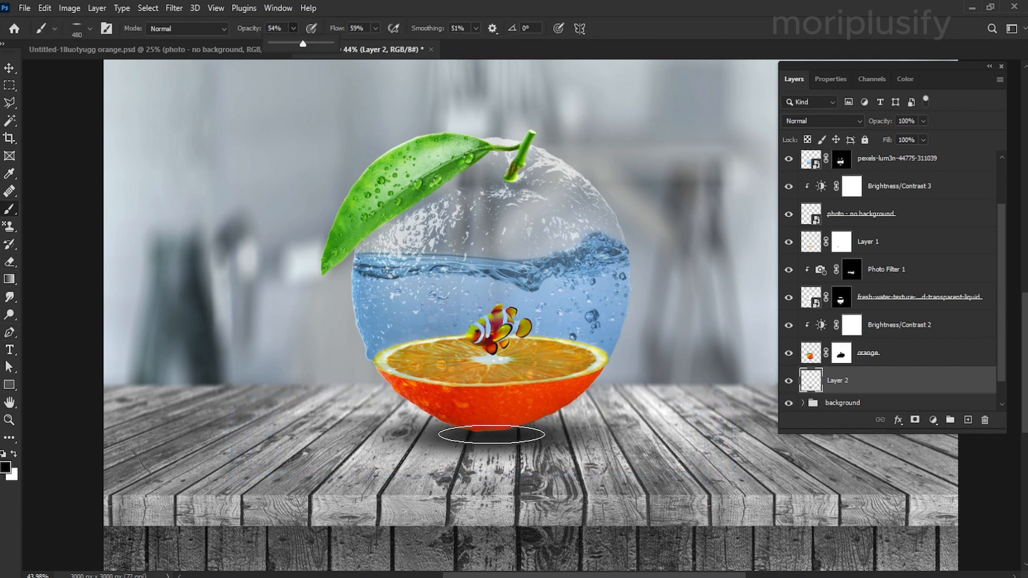
click(9, 68)
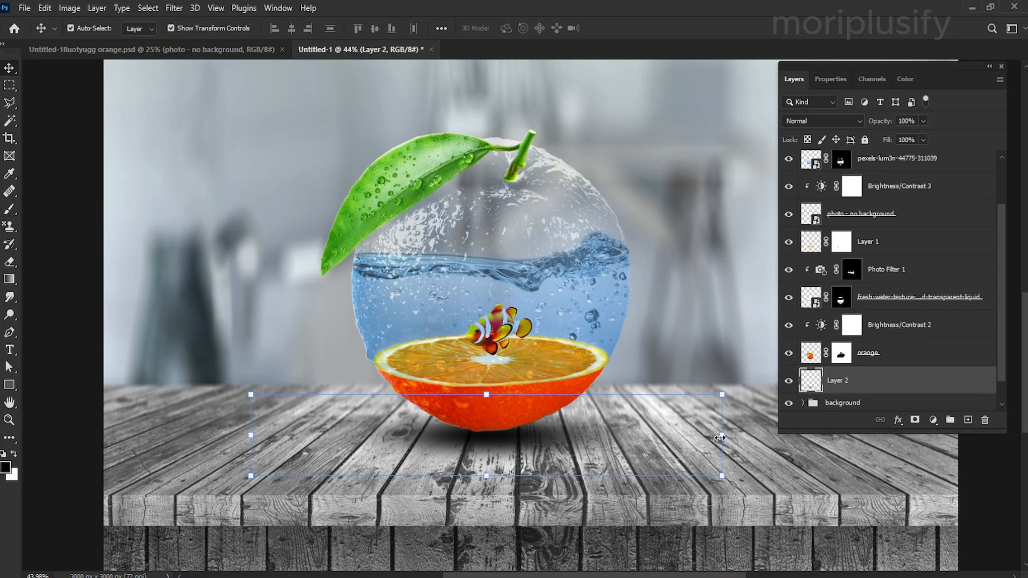
mouse_move(722, 436)
mouse_down()
mouse_move(749, 435)
mouse_move(738, 436)
mouse_up()
key(Return)
mouse_move(187, 207)
mouse_down()
mouse_move(159, 207)
mouse_move(167, 207)
mouse_up()
drag(481, 446, 480, 442)
Set up an 81 px Soft Round brush with a circular tip and 17% opacity for shading the peel.
click(11, 209)
right_click(484, 370)
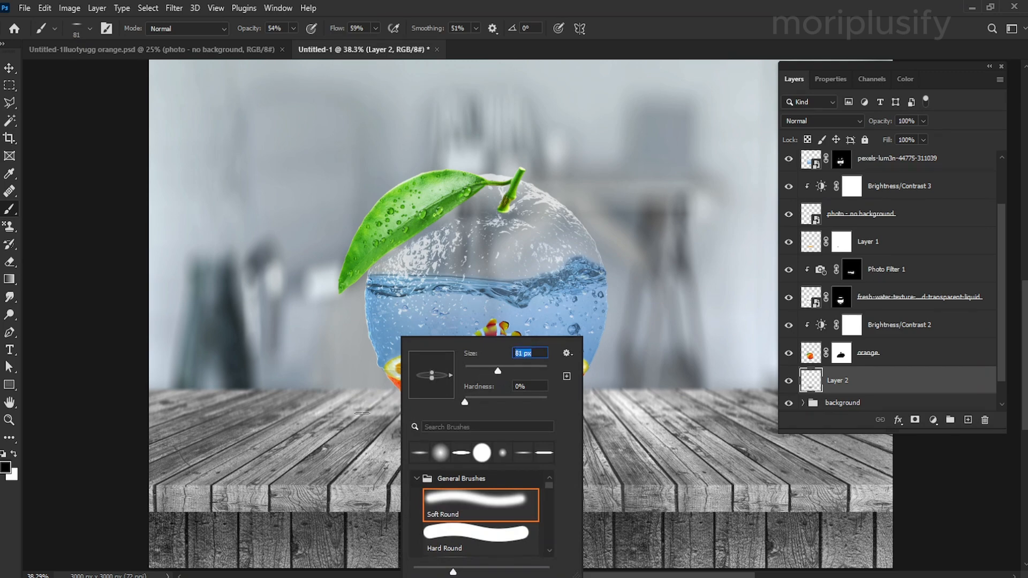
drag(434, 401, 433, 403)
click(101, 436)
click(9, 420)
drag(537, 408, 581, 408)
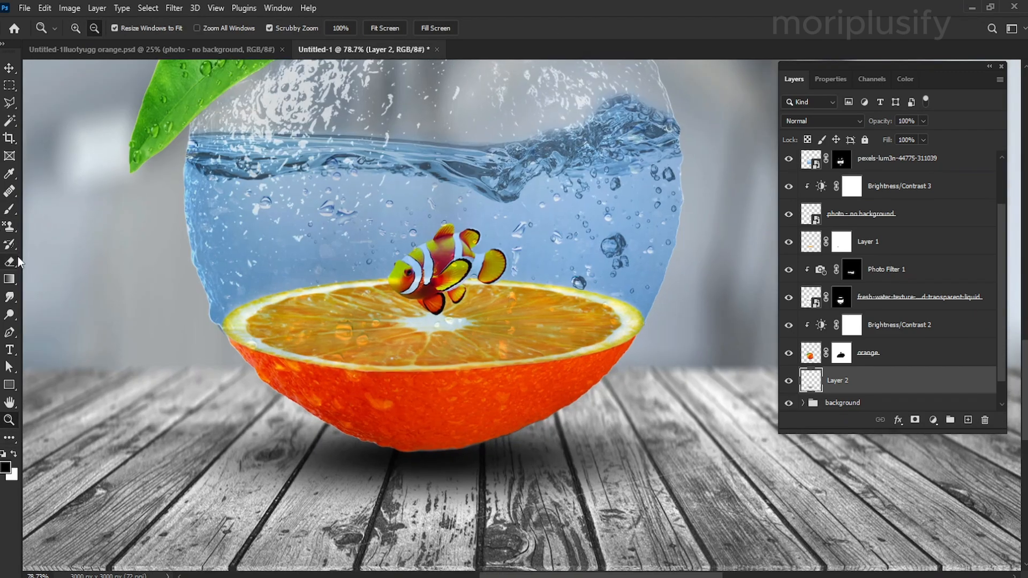
click(10, 209)
click(293, 27)
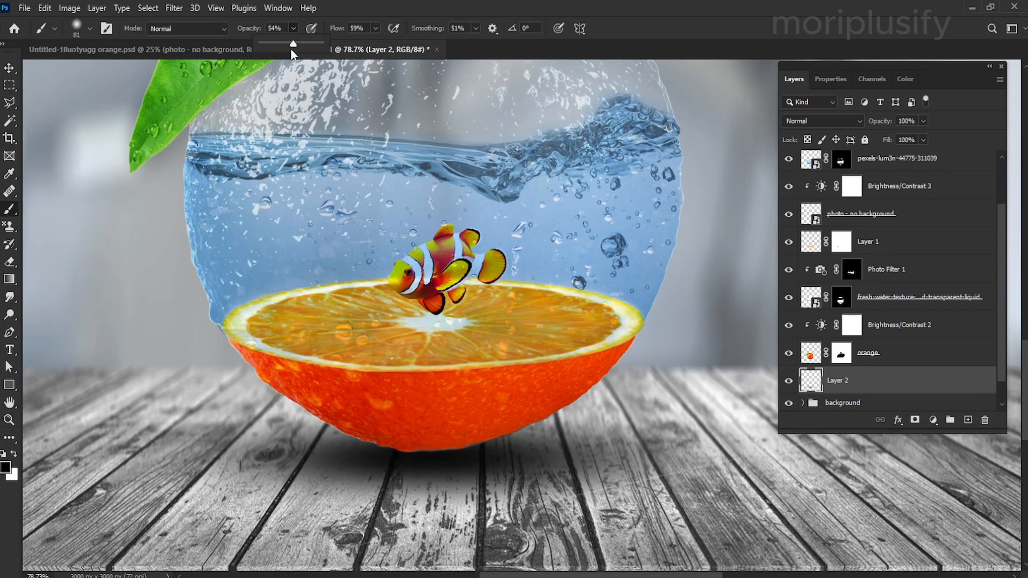
click(260, 369)
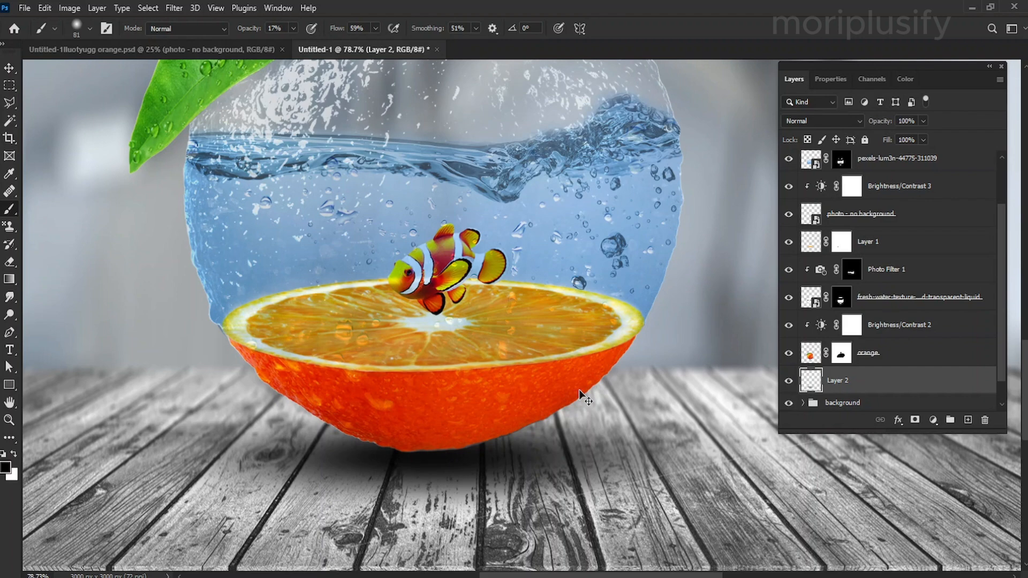
Add a Drop Shadow effect to the orange layer, keeping its default settings.
click(811, 354)
click(789, 353)
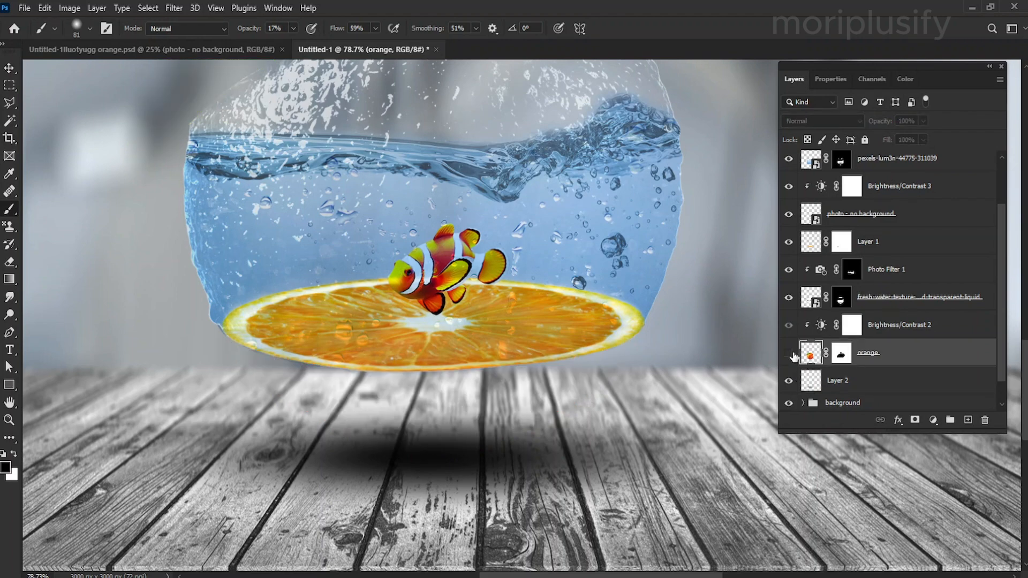
click(789, 353)
double_click(942, 356)
click(523, 385)
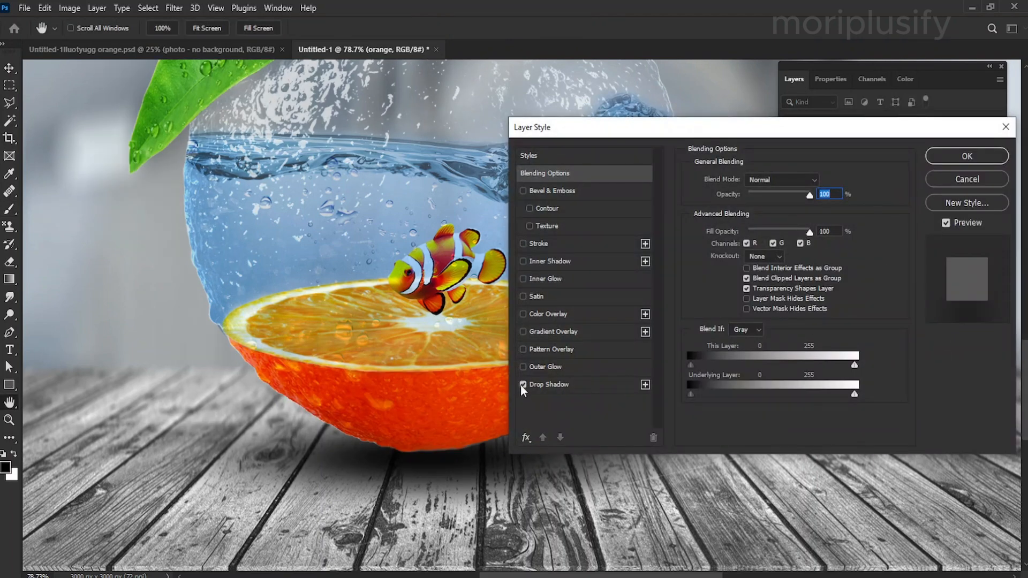
click(967, 156)
scroll(1003, 291, down, 2)
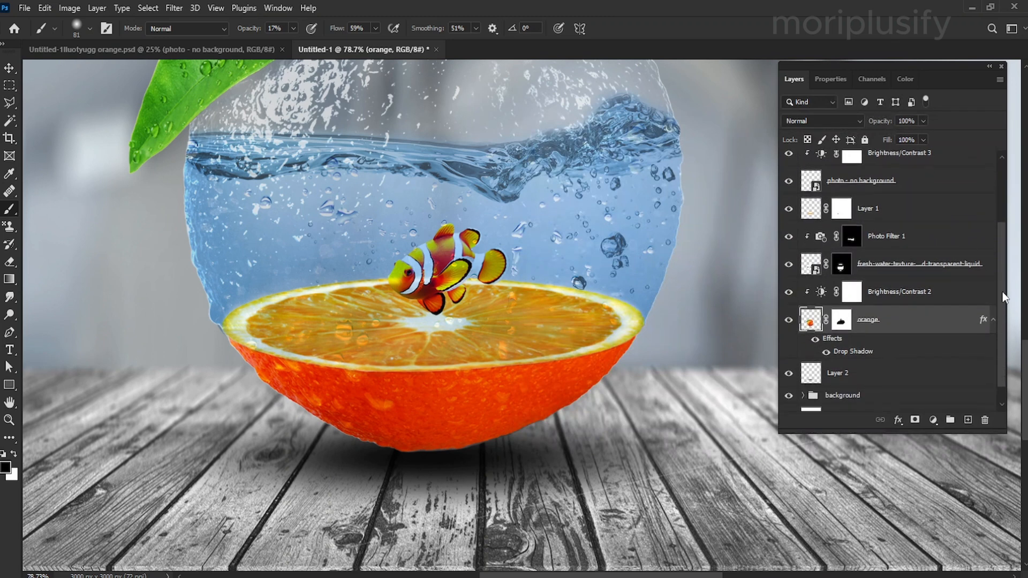
Add a layer clipped to the orange layer and shade the peel's edges in black at 17% opacity, enlarging the brush to 158 px.
click(968, 421)
key(ctrl+alt+g)
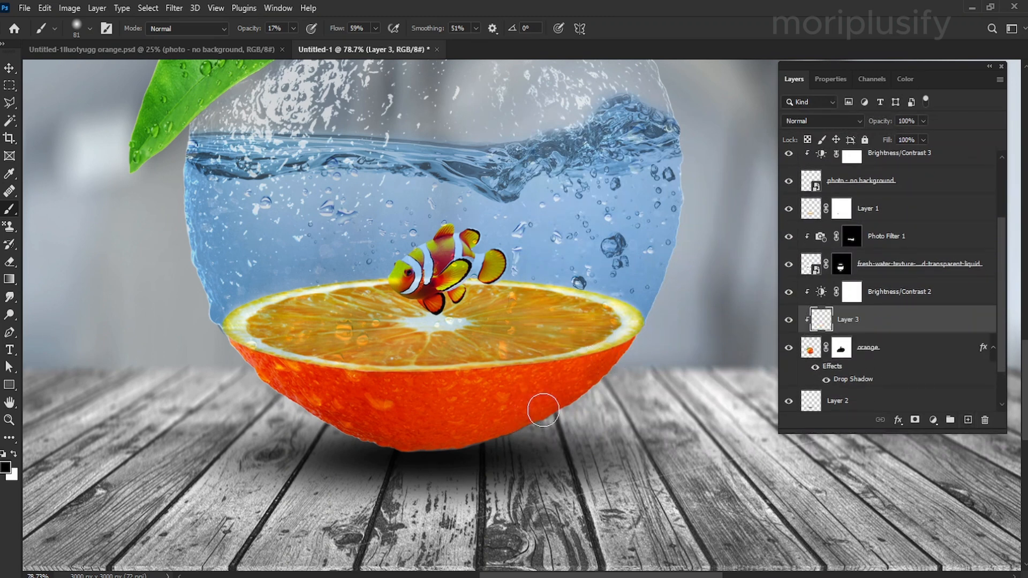
mouse_move(187, 338)
mouse_down()
mouse_move(249, 355)
mouse_move(383, 452)
mouse_up()
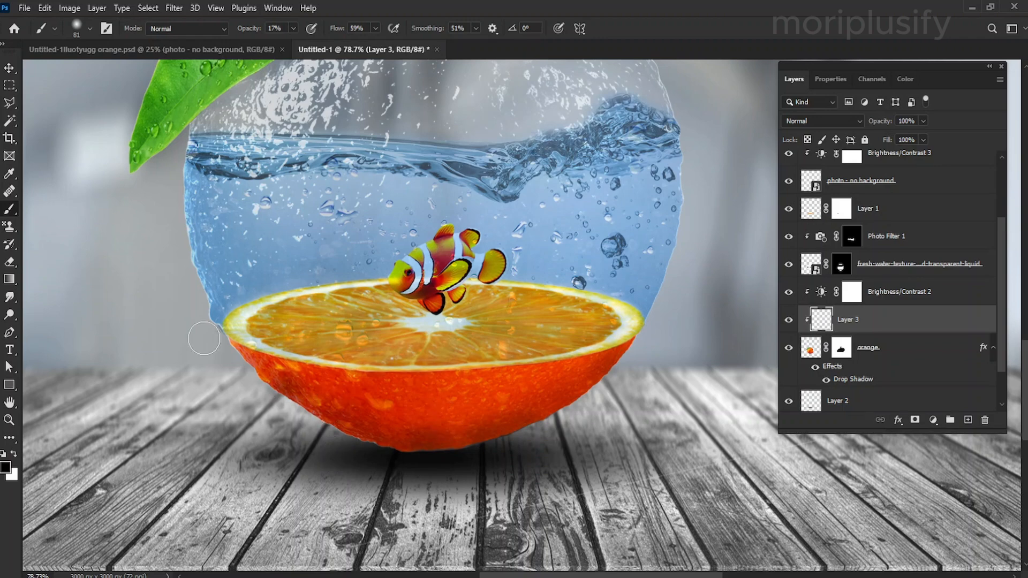
right_click(645, 358)
click(610, 372)
click(428, 395)
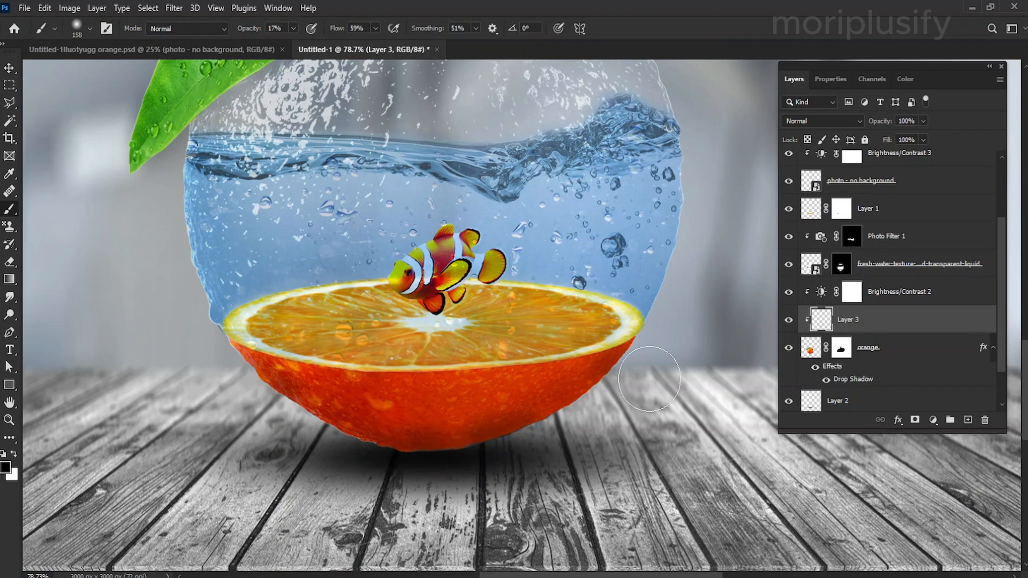
Lighten the peel shading with a 168 px soft eraser at 21% opacity.
key(z)
mouse_move(430, 400)
mouse_down()
mouse_move(362, 382)
mouse_move(408, 391)
mouse_up()
drag(458, 441, 509, 445)
click(10, 263)
right_click(284, 370)
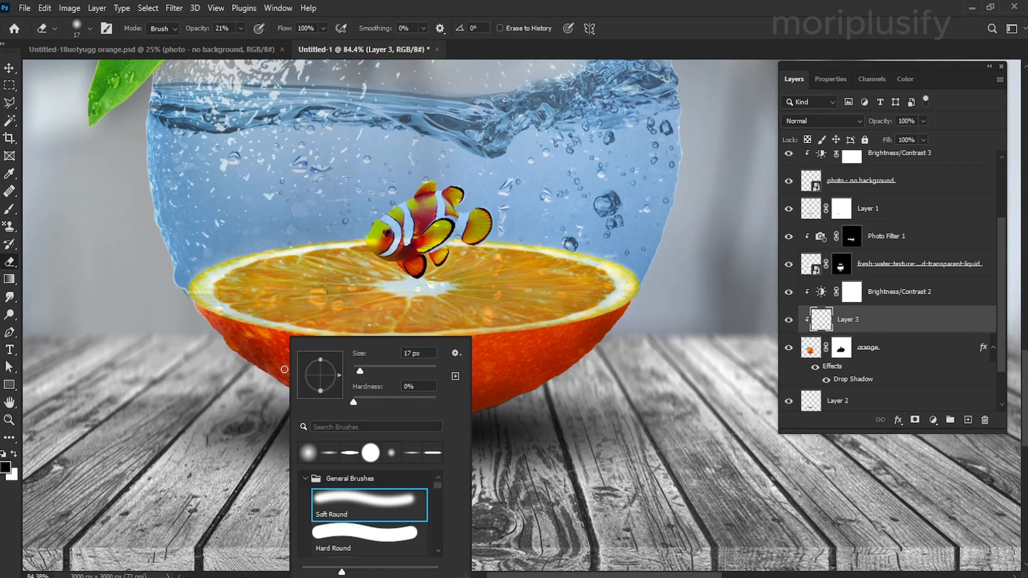
click(409, 370)
click(477, 428)
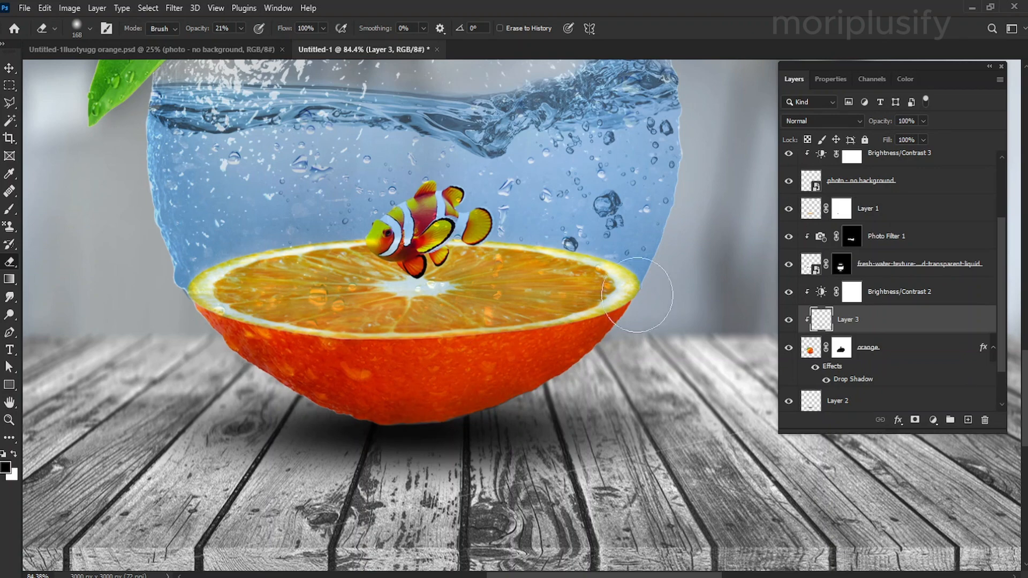
Shade the lower right side of the peel with the 158 px brush flattened and tilted to 21°.
key(b)
right_click(247, 339)
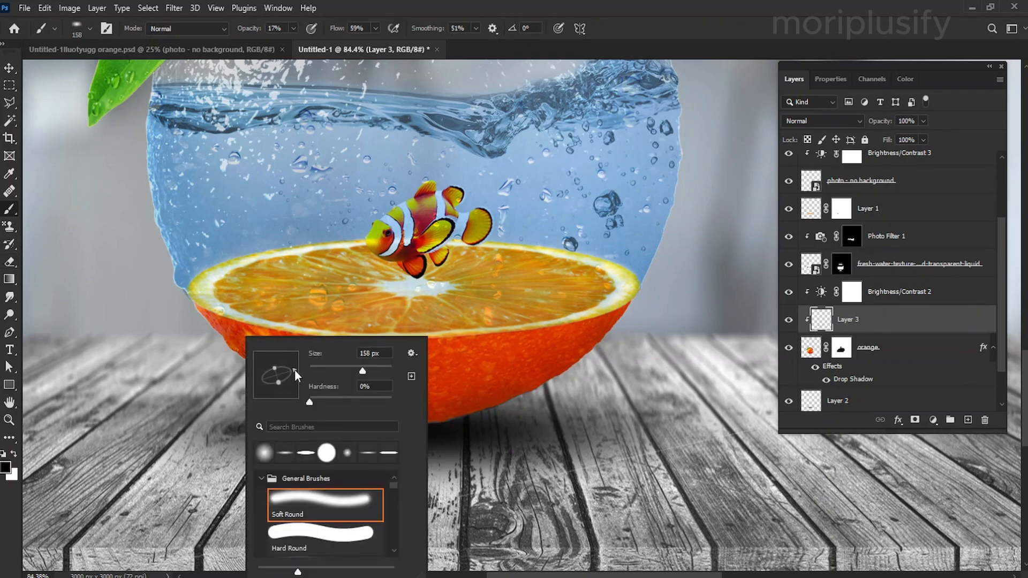
drag(295, 369, 295, 368)
drag(523, 377, 613, 326)
drag(466, 403, 441, 422)
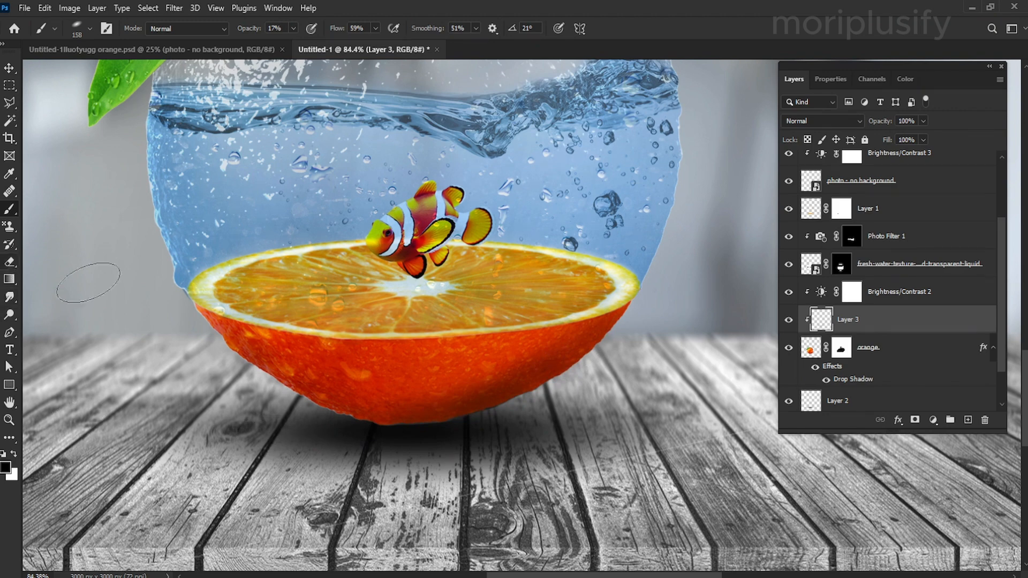
Shade the left side of the peel with the flattened brush at 5% opacity and a -177° angle.
right_click(240, 338)
drag(231, 338, 387, 418)
right_click(209, 369)
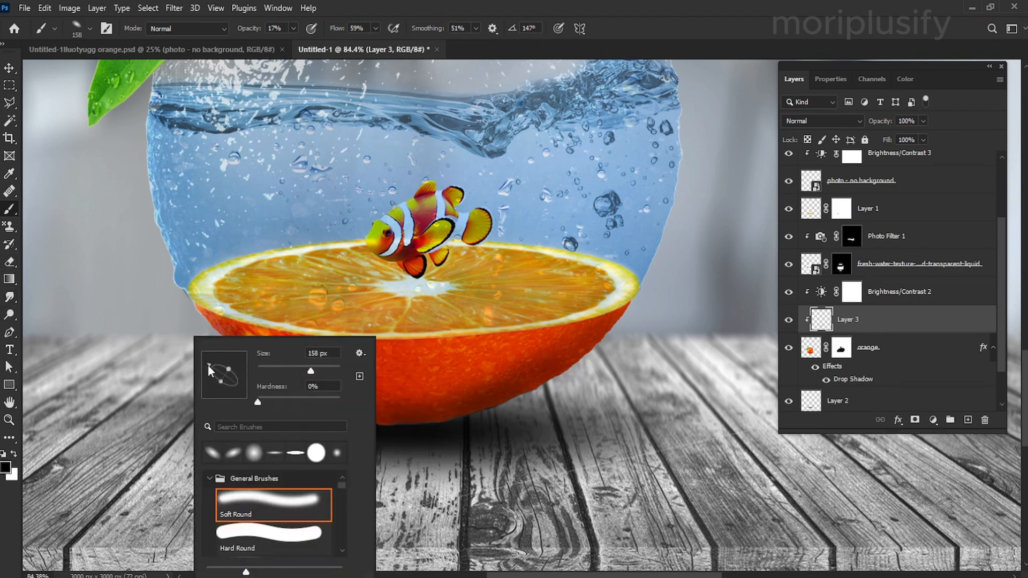
click(293, 28)
click(284, 42)
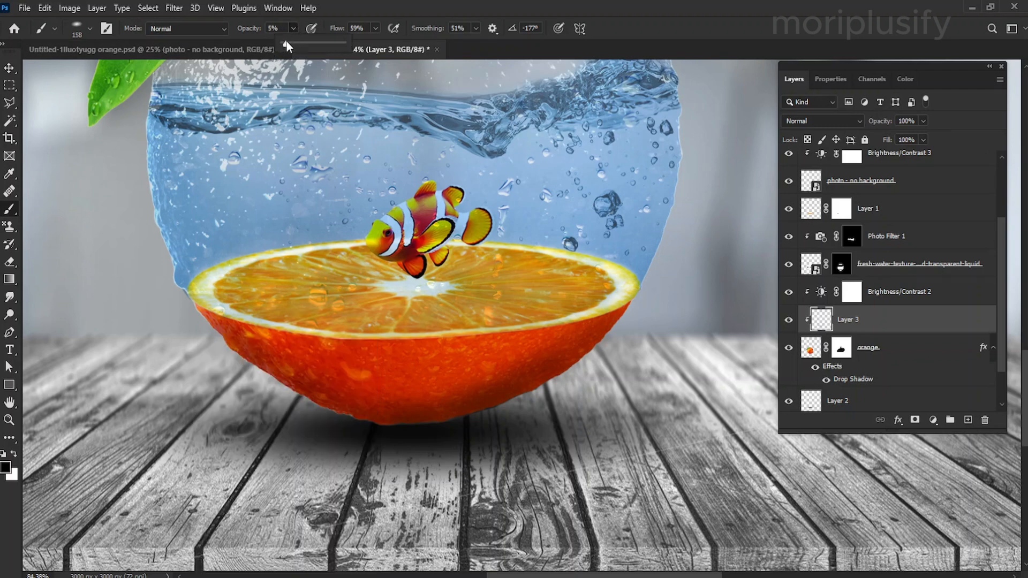
click(262, 344)
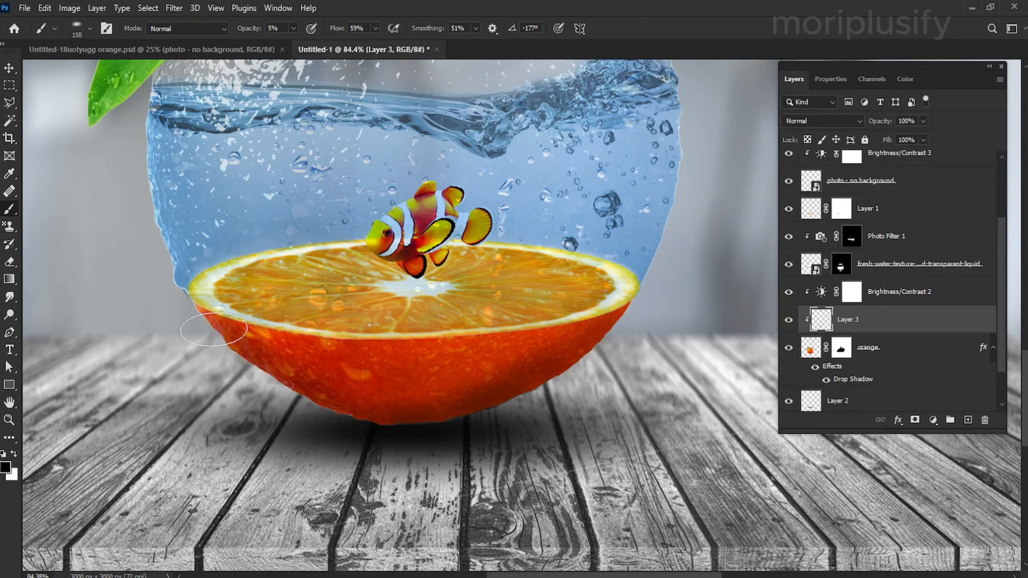
Dab black onto the orange's table shadow on Layer 2 with a flattened 1102 px soft brush at 5% opacity and 180° angle.
click(9, 420)
drag(452, 367, 46, 104)
click(9, 68)
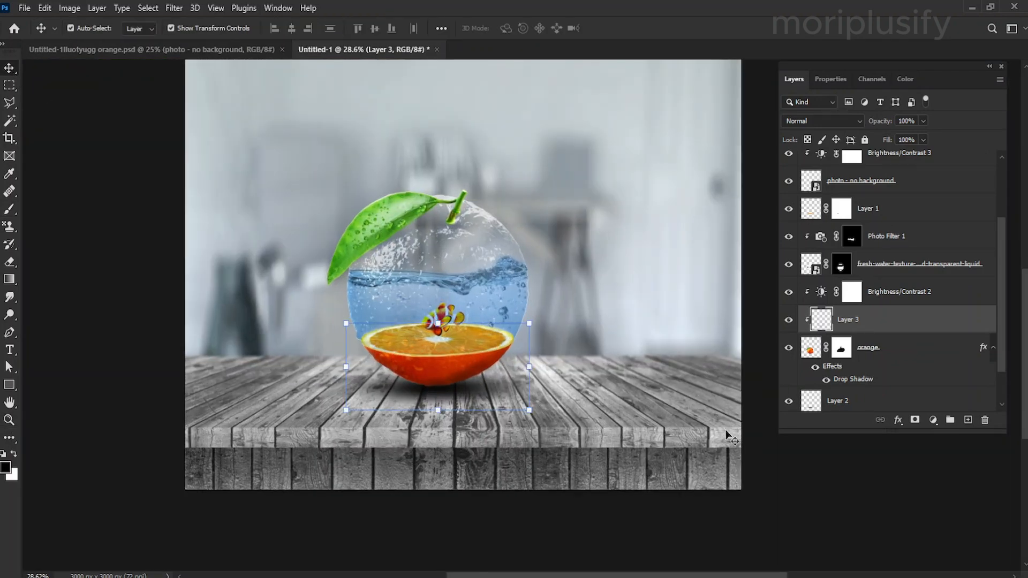
click(909, 395)
click(10, 209)
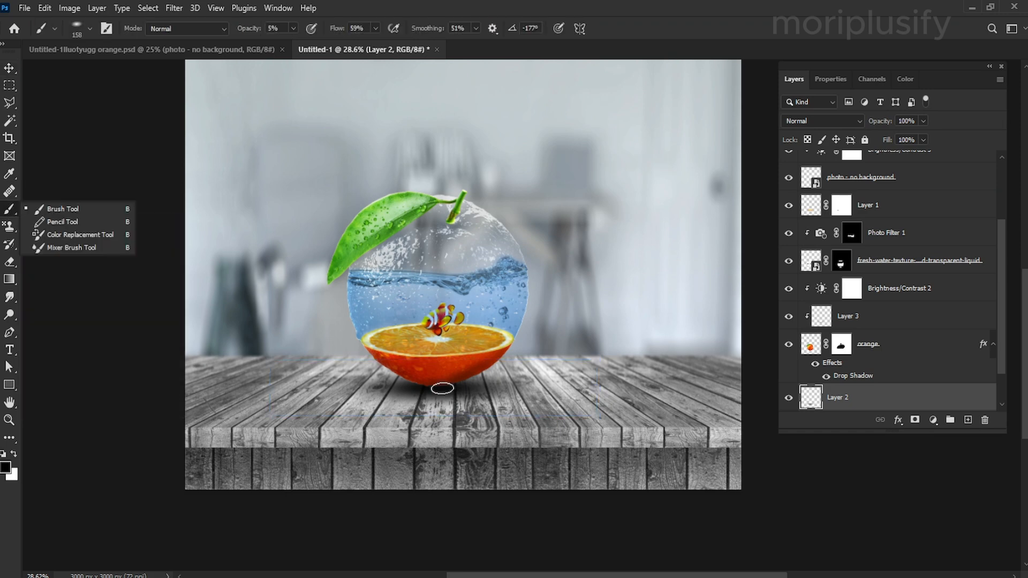
right_click(440, 374)
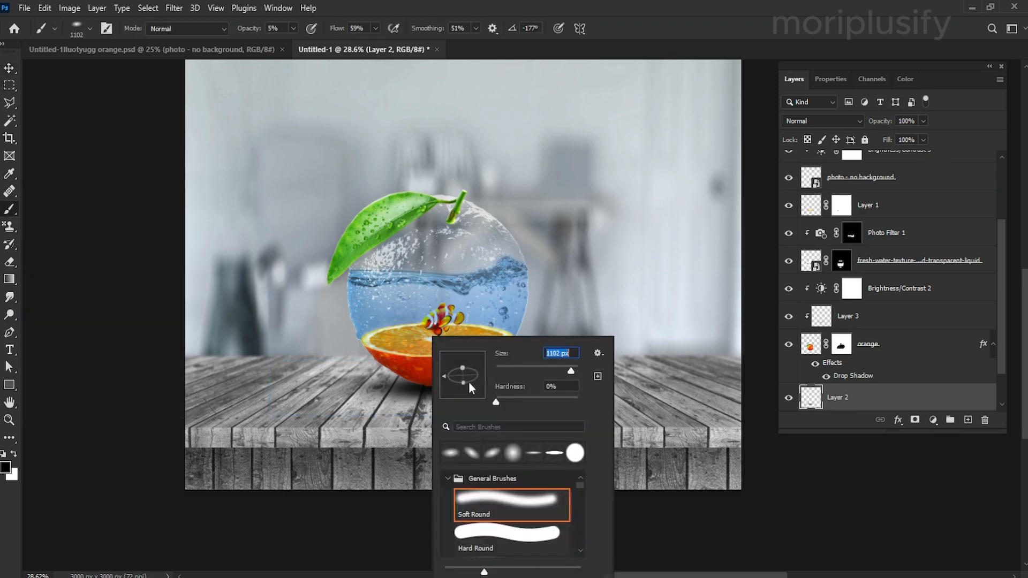
click(443, 376)
click(419, 392)
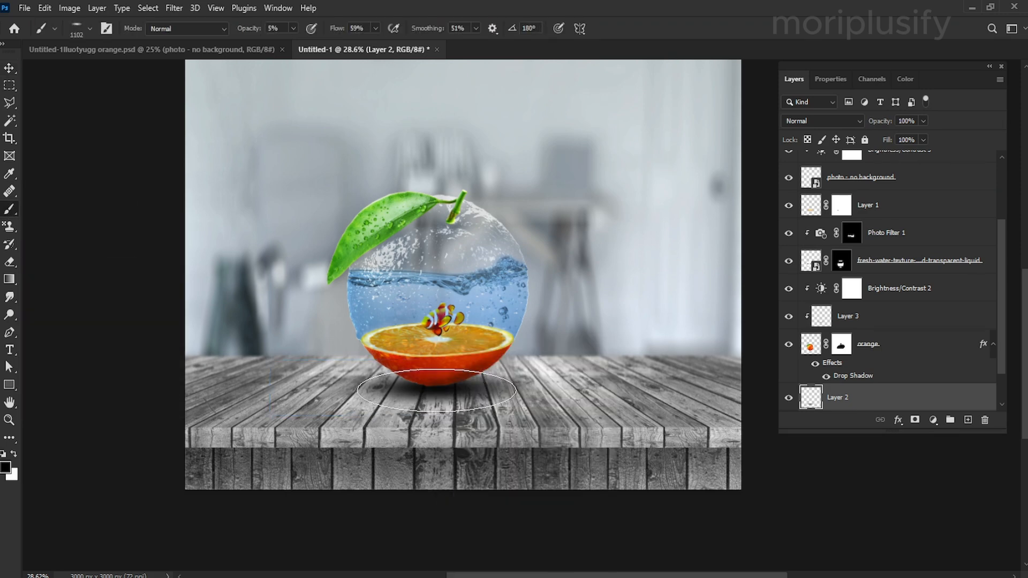
Deepen the contact shadow beneath the orange with the same brush at 42% opacity.
click(294, 28)
drag(298, 41, 315, 40)
click(434, 385)
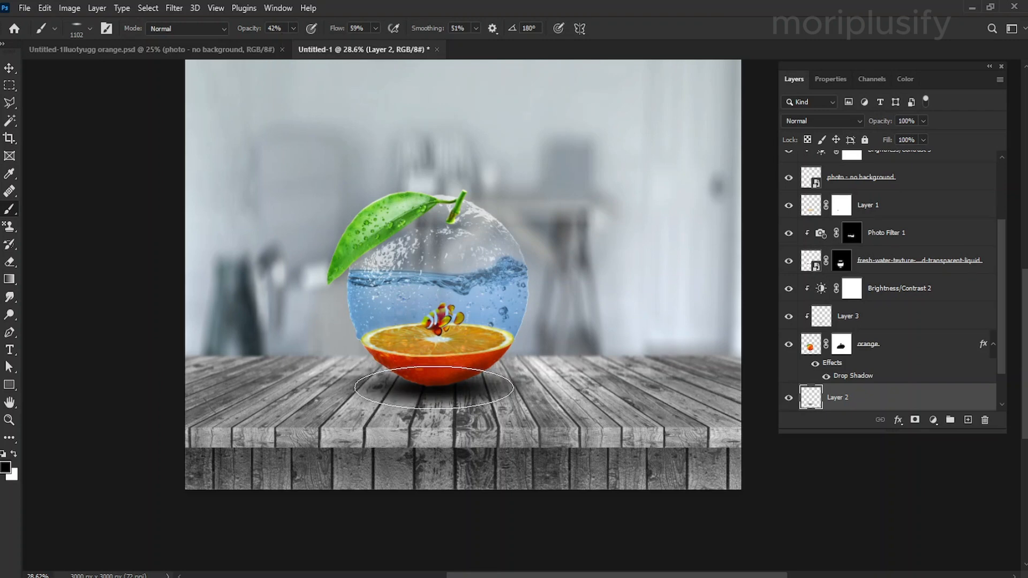
click(9, 420)
mouse_move(459, 395)
mouse_down()
mouse_move(418, 394)
mouse_move(473, 395)
mouse_up()
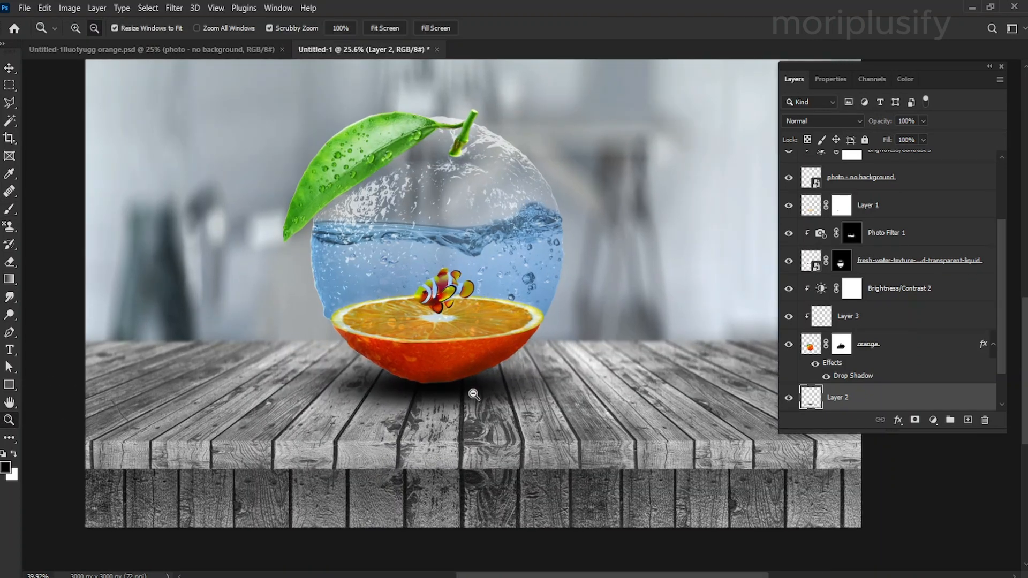
Lock all layers in the background group.
click(7, 69)
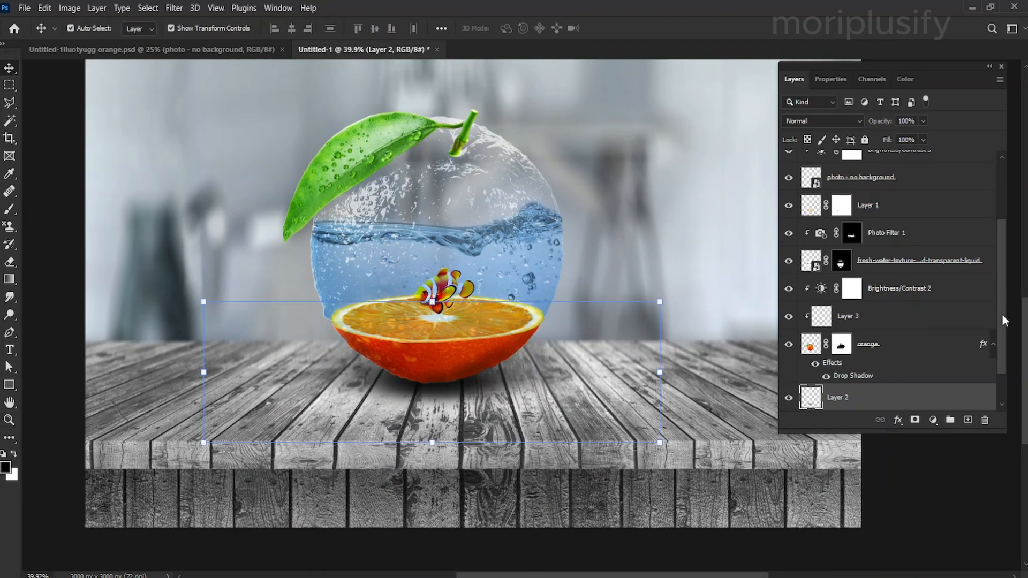
drag(1003, 316, 1003, 388)
click(964, 377)
click(69, 8)
mouse_move(96, 8)
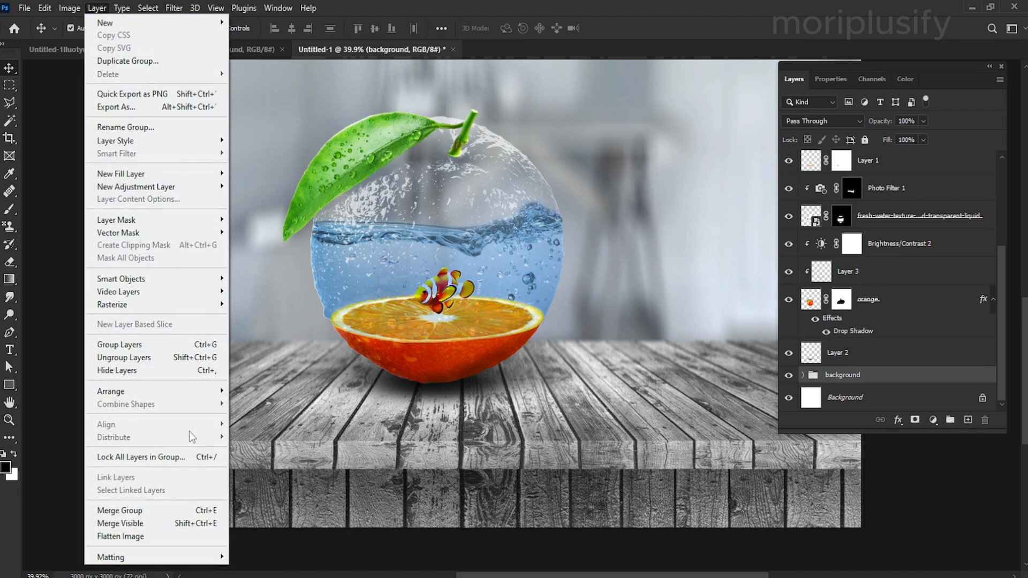
click(141, 456)
click(476, 235)
click(576, 170)
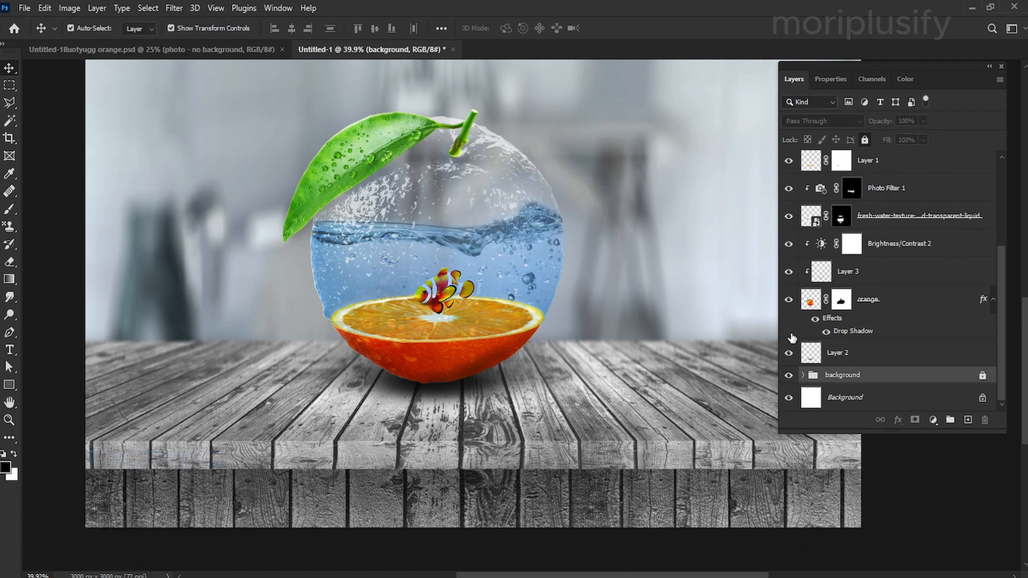
Select all the layers of the orange composite together and move them slightly lower on the table.
drag(212, 102, 632, 300)
mouse_move(471, 344)
mouse_down()
mouse_move(464, 355)
mouse_move(480, 354)
mouse_up()
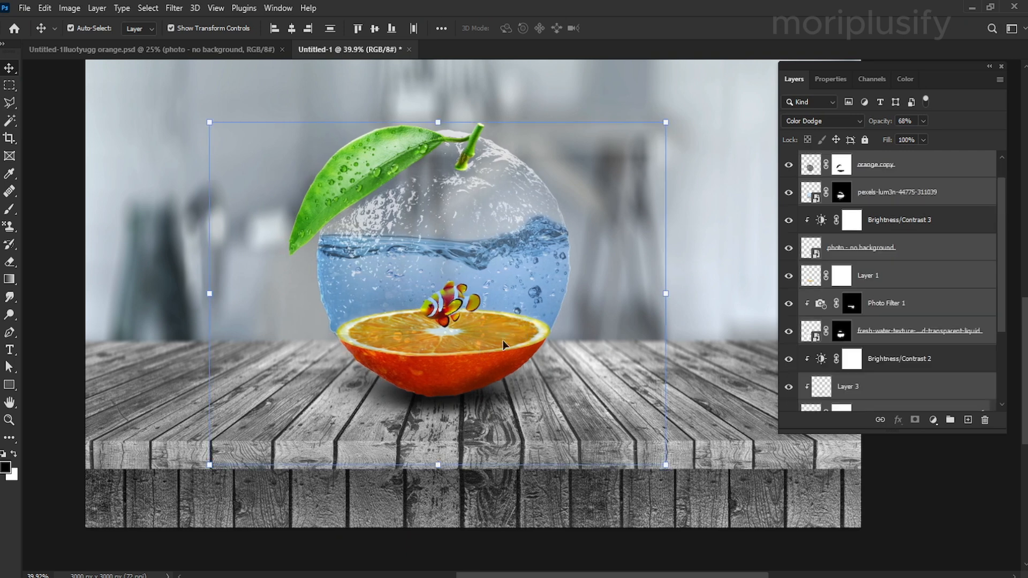
click(710, 312)
Scale all the orange composite's layers together up to 117.02% and shift the result slightly on the table.
mouse_move(1001, 236)
mouse_down()
mouse_move(1001, 294)
mouse_move(1001, 219)
mouse_up()
click(9, 420)
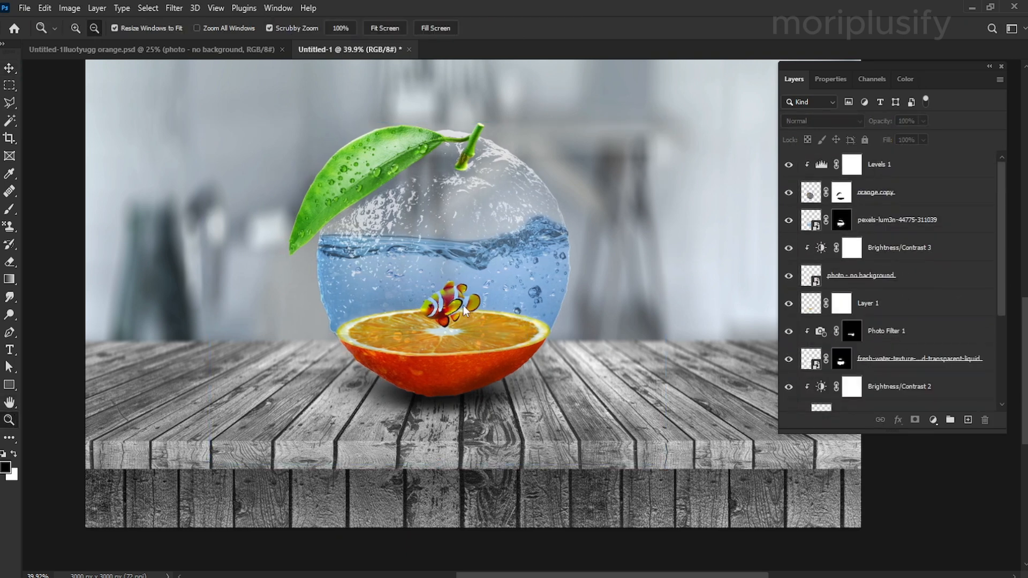
drag(499, 340, 457, 320)
scroll(456, 320, down, 1)
scroll(562, 134, up, 3)
scroll(562, 134, down, 2)
scroll(590, 101, up, 3)
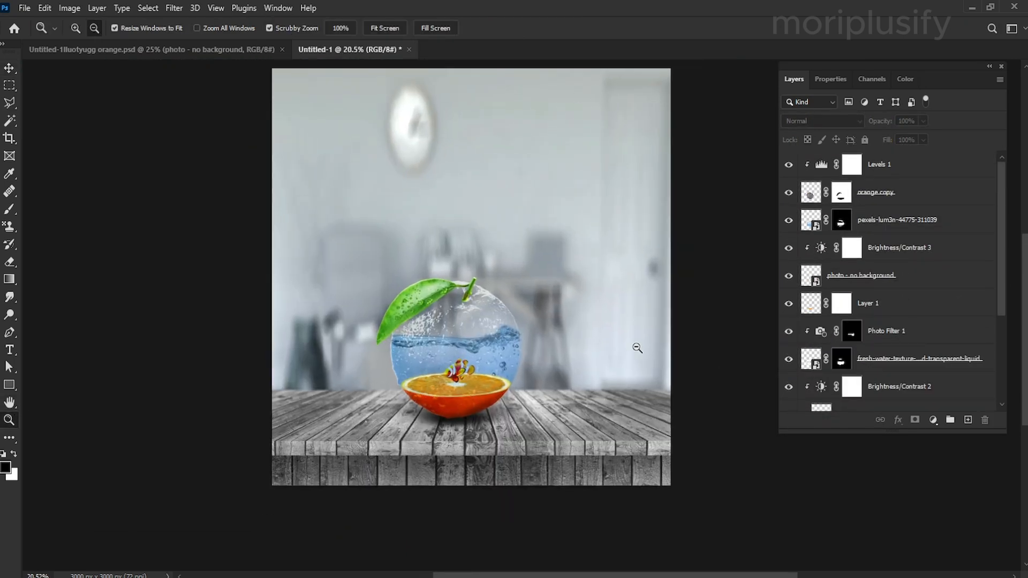
click(9, 68)
drag(320, 214, 570, 432)
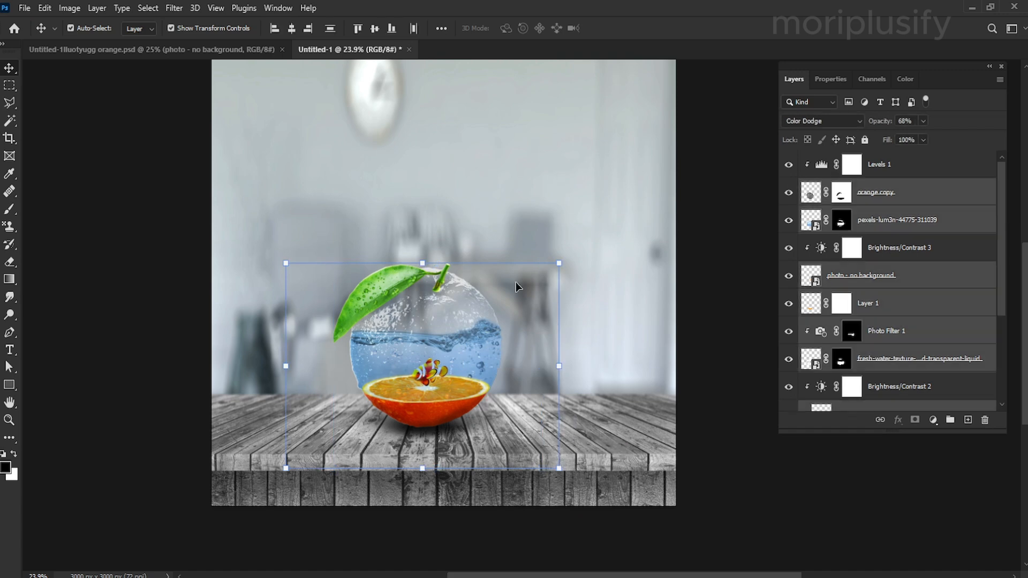
drag(557, 265, 583, 238)
drag(440, 369, 437, 362)
click(637, 30)
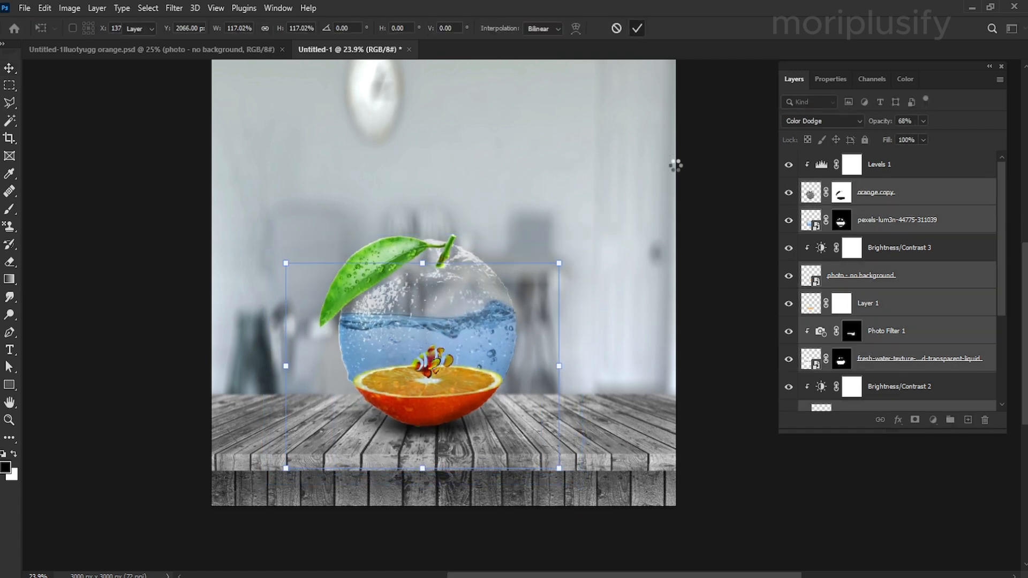
click(715, 263)
Identify the clownfish layer by toggling layer visibility, add an empty layer above Brightness/Contrast 3 and make black the foreground color.
drag(1000, 248, 1006, 213)
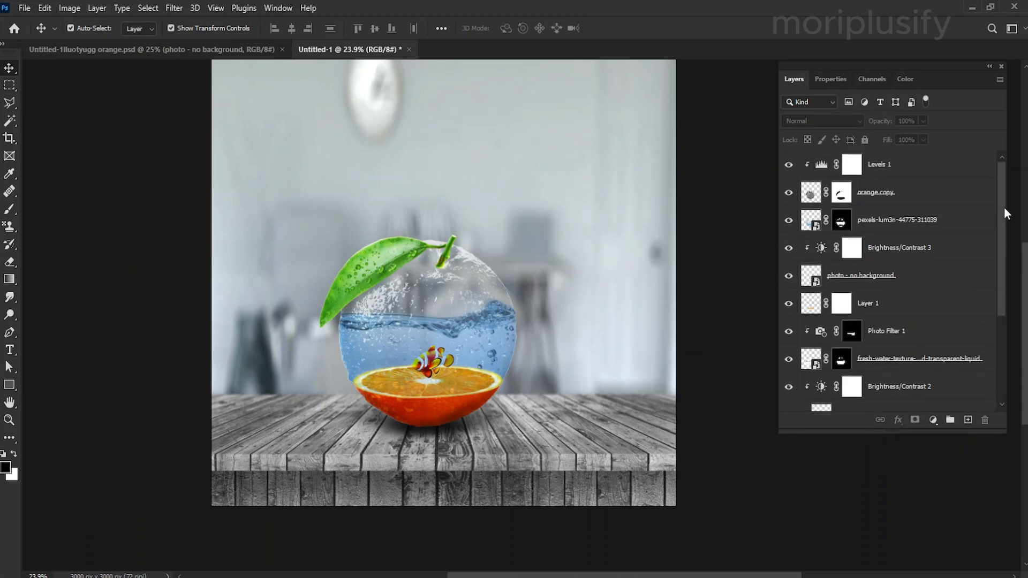
drag(442, 362, 509, 362)
click(787, 304)
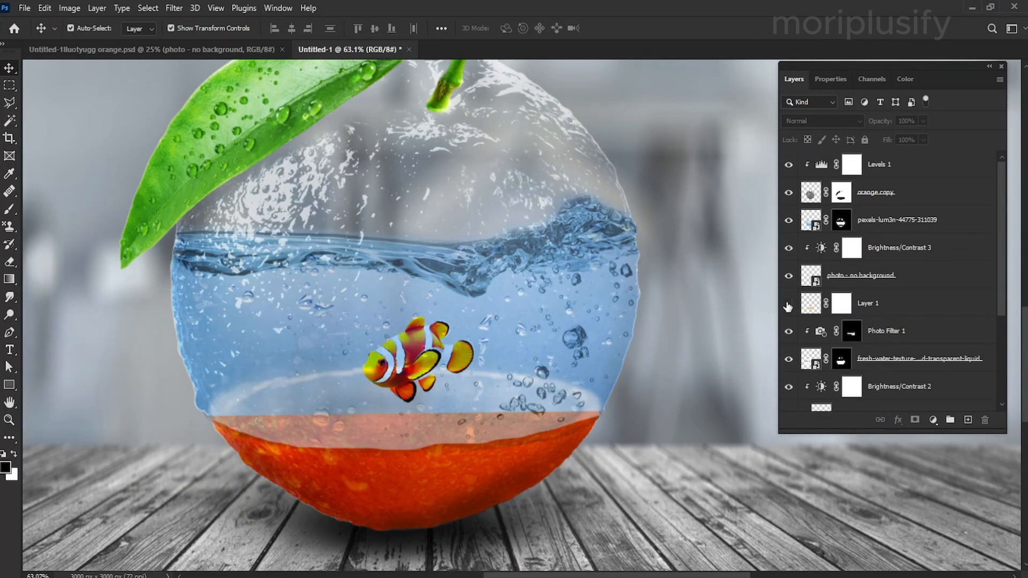
click(788, 304)
click(789, 278)
click(789, 277)
click(882, 278)
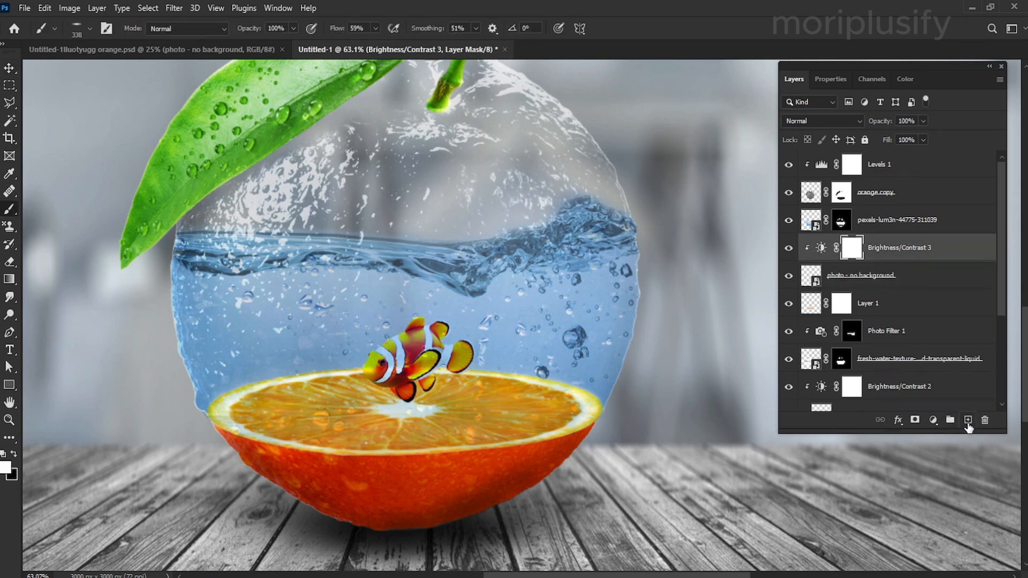
click(968, 420)
key(x)
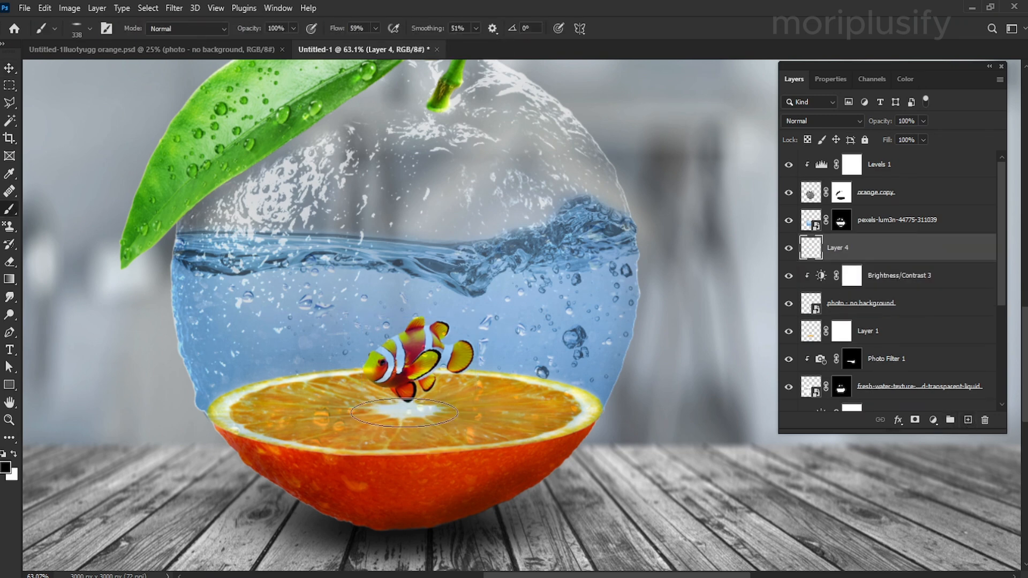
Paint a soft black shadow under the clownfish on the slice's centre with a flattened 259 px brush, undoing the misplaced attempt.
right_click(404, 413)
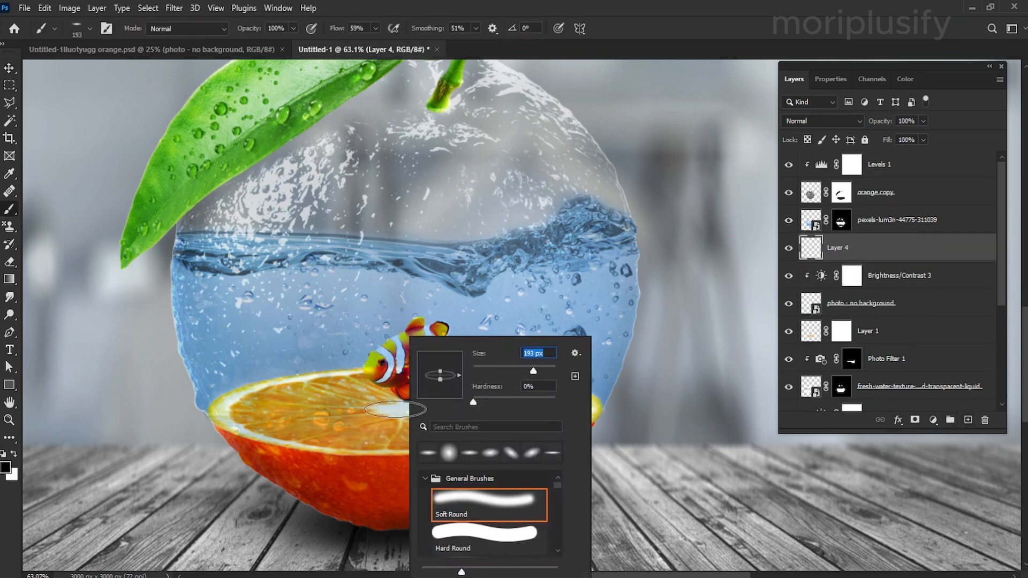
key(Return)
drag(412, 412, 418, 414)
right_click(420, 414)
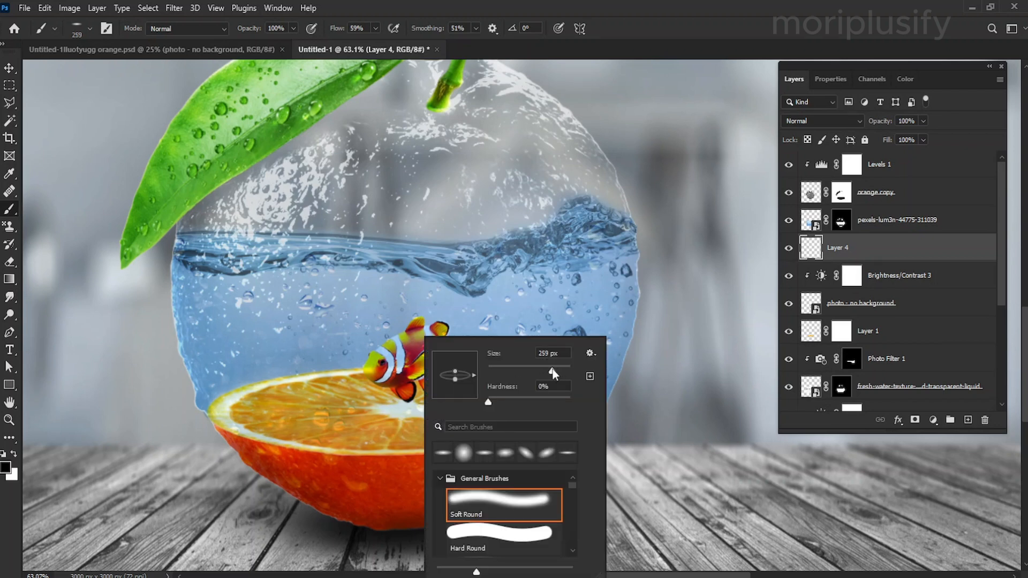
click(406, 411)
key(ctrl+z)
click(413, 412)
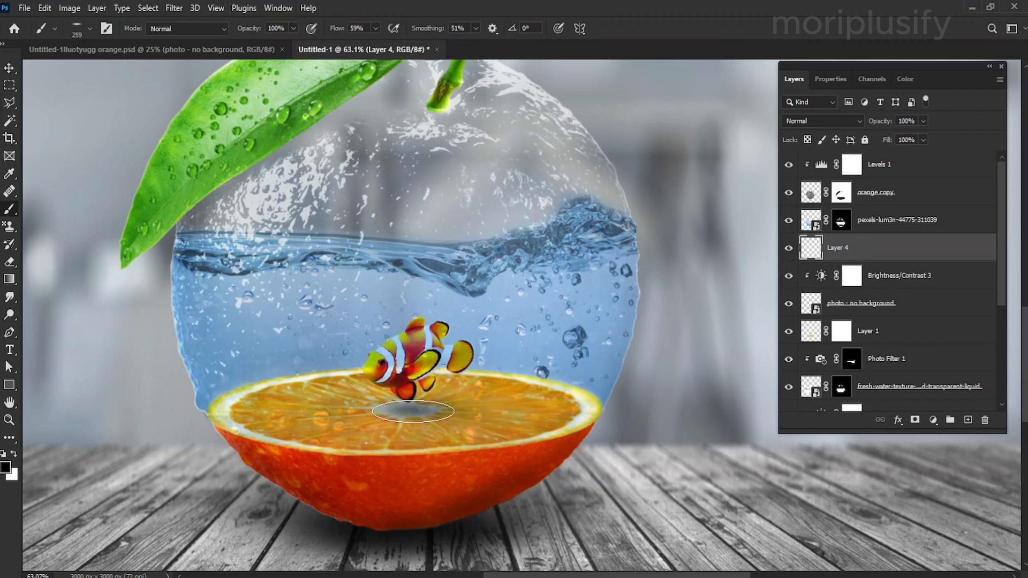
Lower the clownfish shadow layer's opacity to 87% and refine the shadow's placement under the fish.
mouse_move(913, 134)
mouse_down()
mouse_move(937, 137)
mouse_move(917, 136)
mouse_up()
click(405, 412)
key(z)
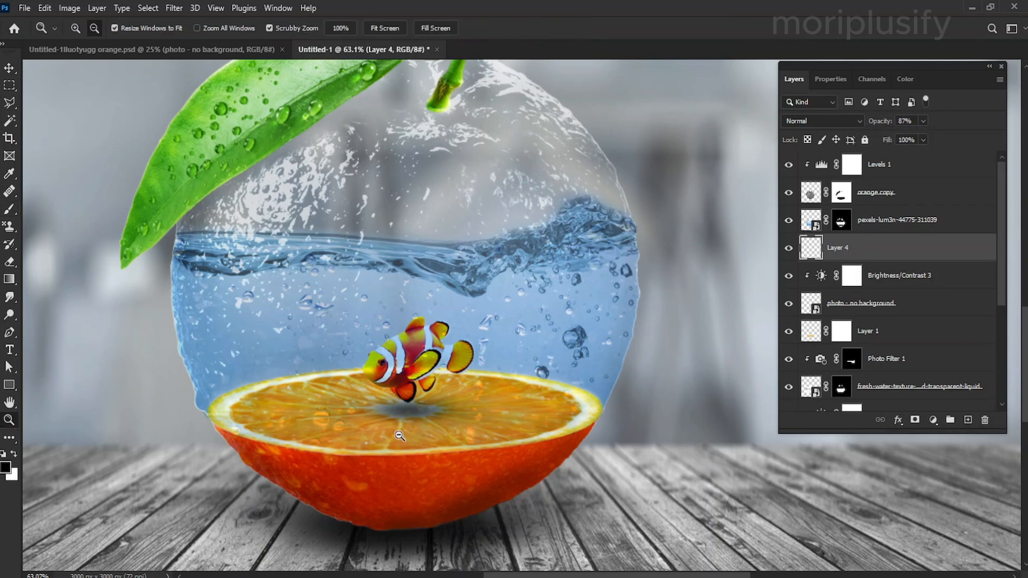
drag(417, 453, 444, 515)
click(9, 68)
click(715, 341)
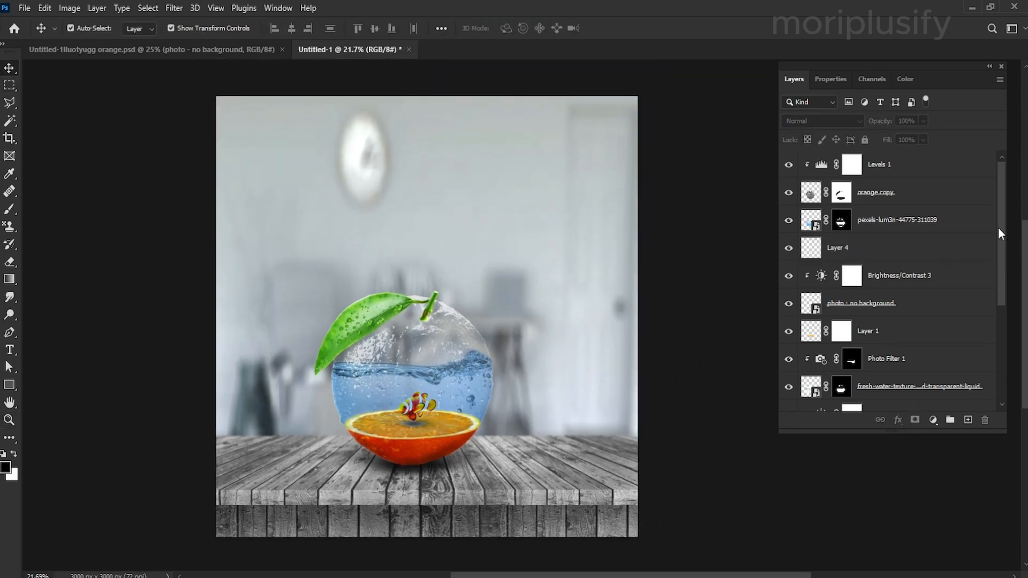
Stamp all visible layers into a new merged layer above Levels 1 and open the Camera Raw Filter for it.
click(927, 170)
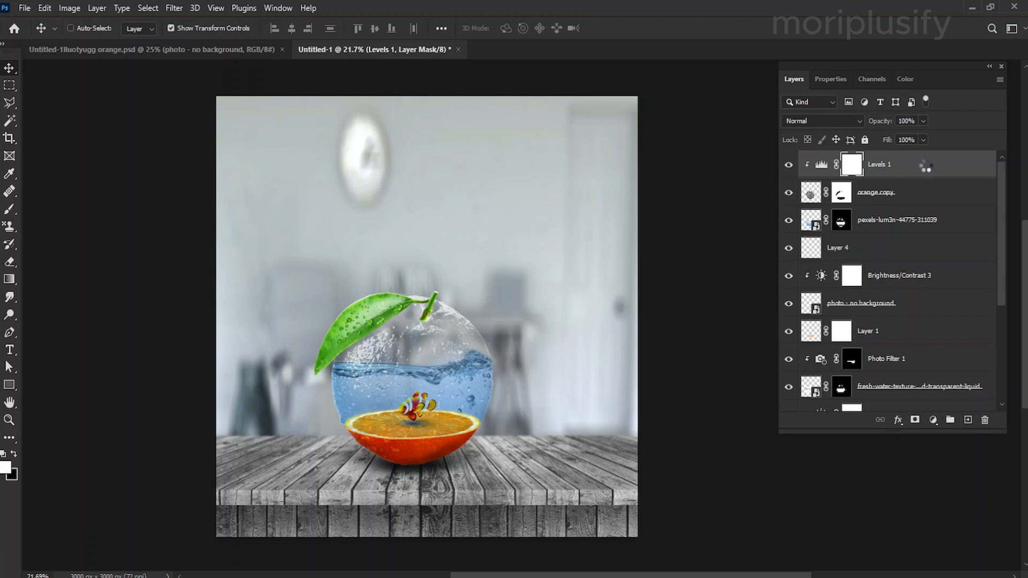
key(ctrl+alt+shift+e)
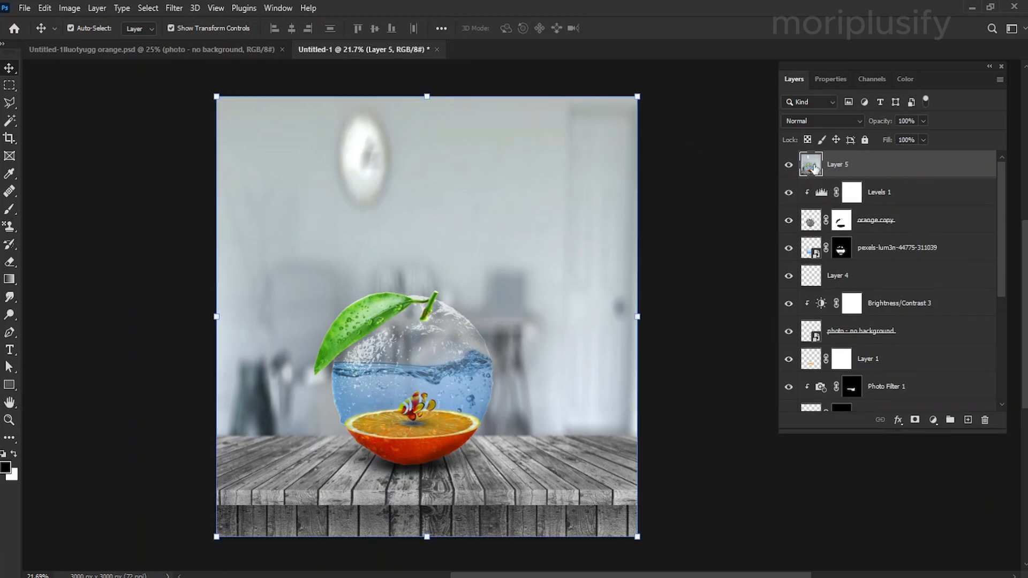
click(174, 8)
click(227, 103)
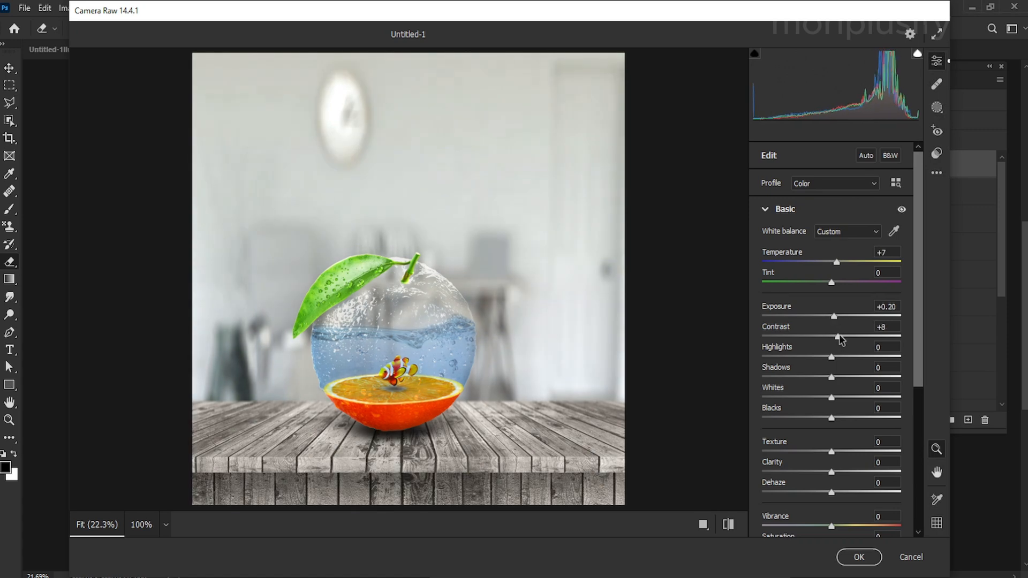
In Camera Raw, set temperature +7, exposure +0.20, contrast +23, highlights +41, shadows +3, whites +18, blacks -11, texture -4, clarity +5, dehaze +36 and vibrance +28.
drag(832, 357, 837, 403)
scroll(830, 364, down, 2)
drag(832, 438, 836, 383)
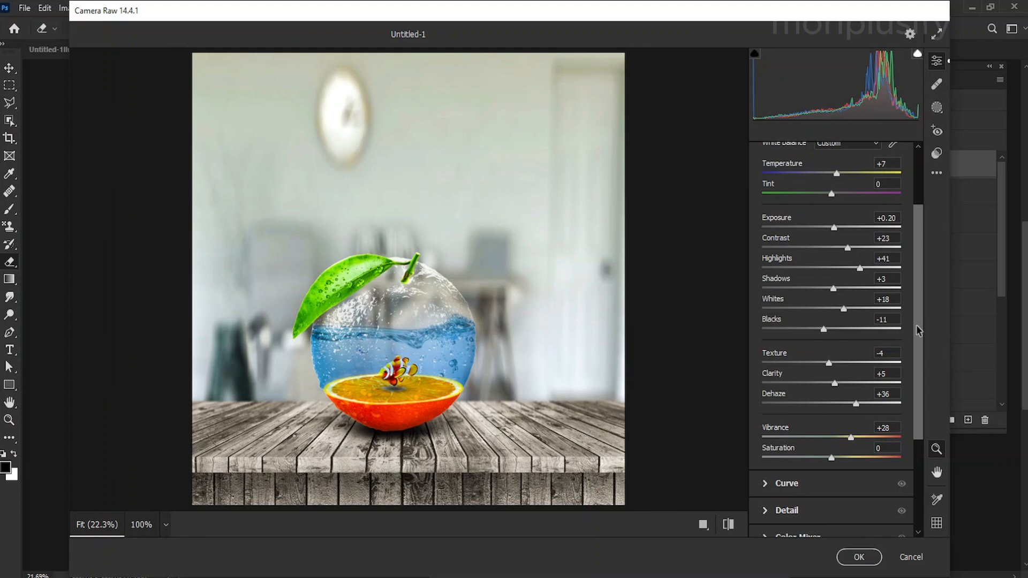
scroll(917, 326, down, 1)
Compare the before and after views of the color grading and apply the Camera Raw adjustments to the merged layer.
click(729, 524)
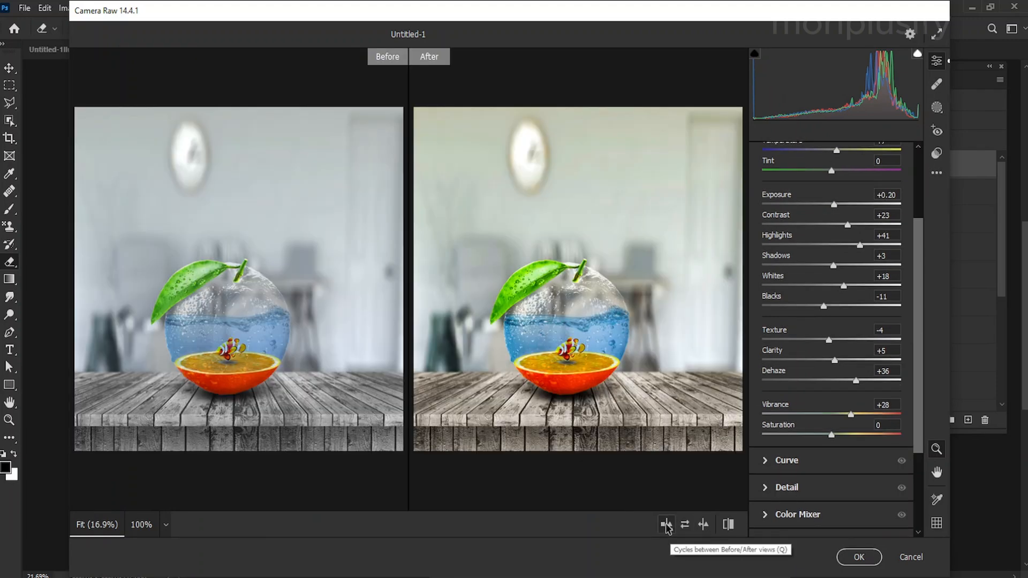
click(666, 524)
click(666, 525)
click(667, 525)
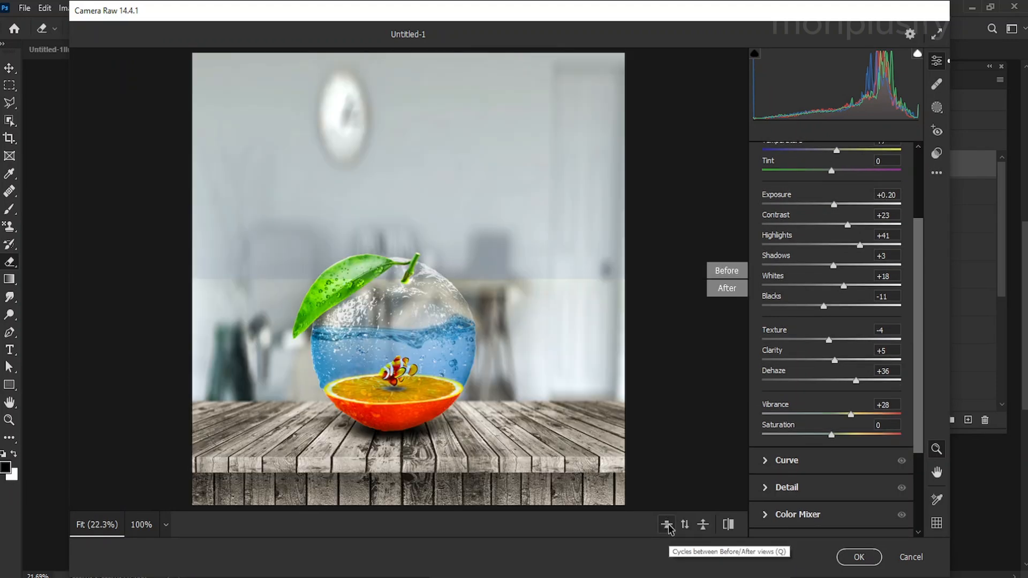
click(859, 557)
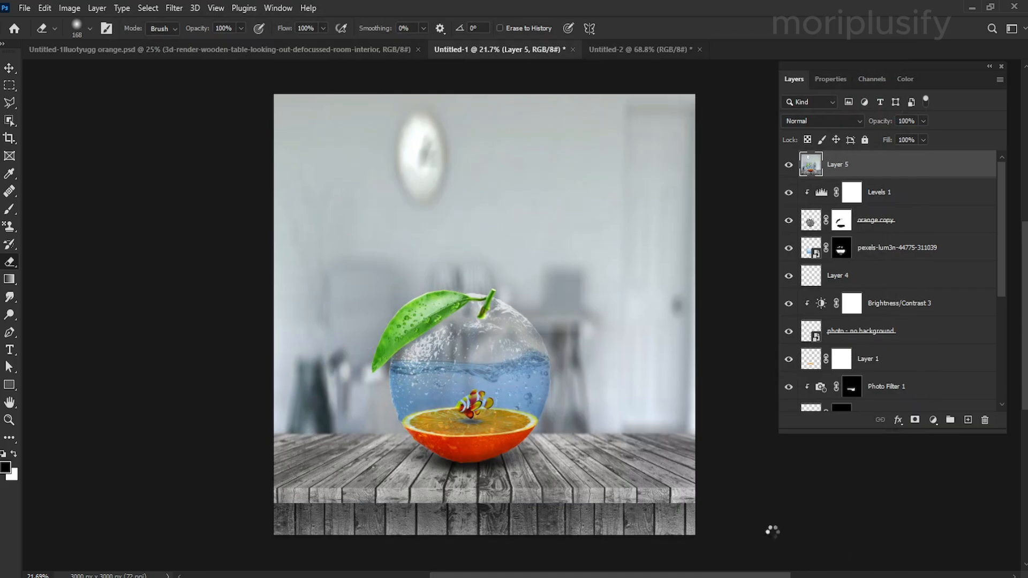